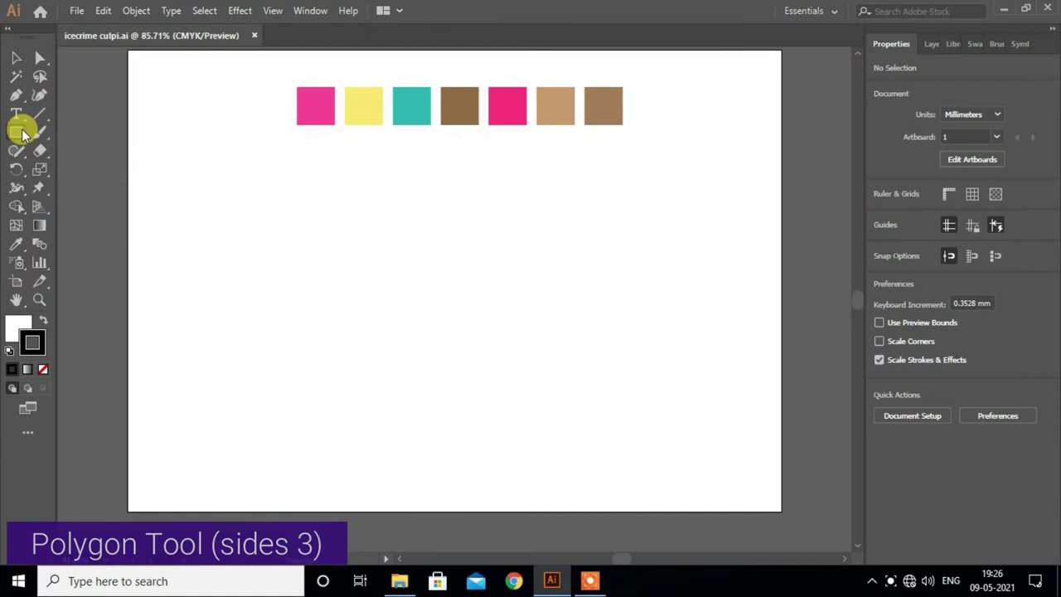
Step: Draw a three-sided polygon (triangle) on the canvas
left_click(18, 131)
left_click(71, 190)
left_click(443, 254)
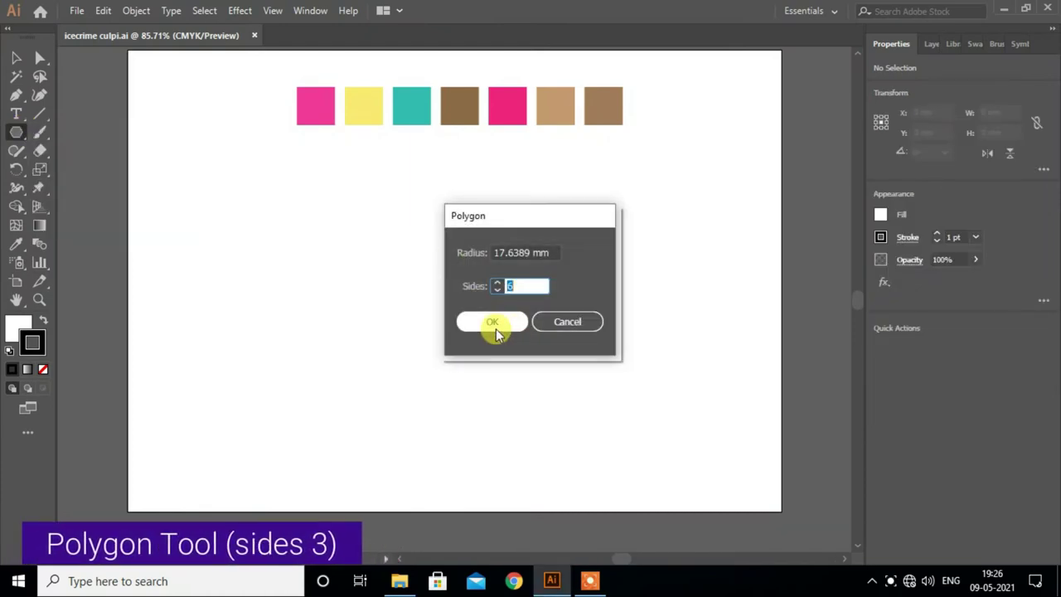
left_click(509, 325)
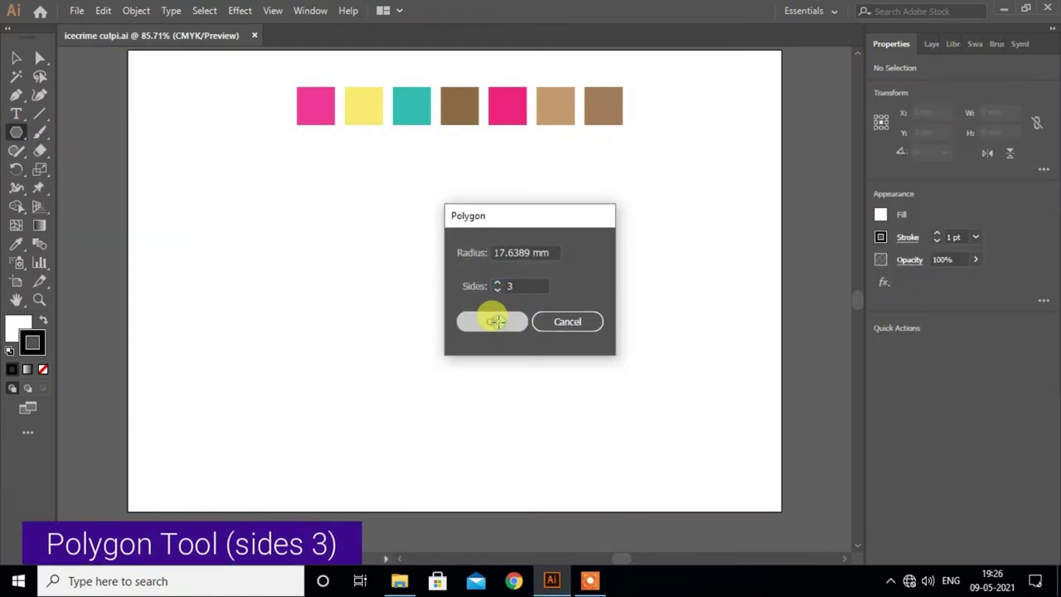
Step: Rotate the triangle 180°, stretch it to about 100 mm tall and 42 mm wide, and move it right
left_click(20, 64)
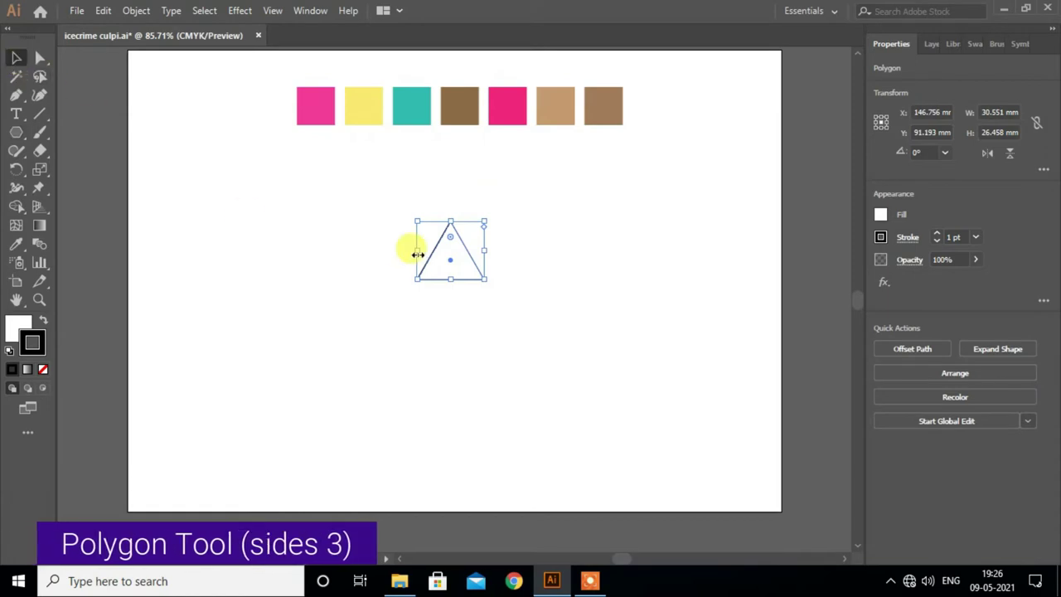
left_click_drag(490, 215, 377, 356)
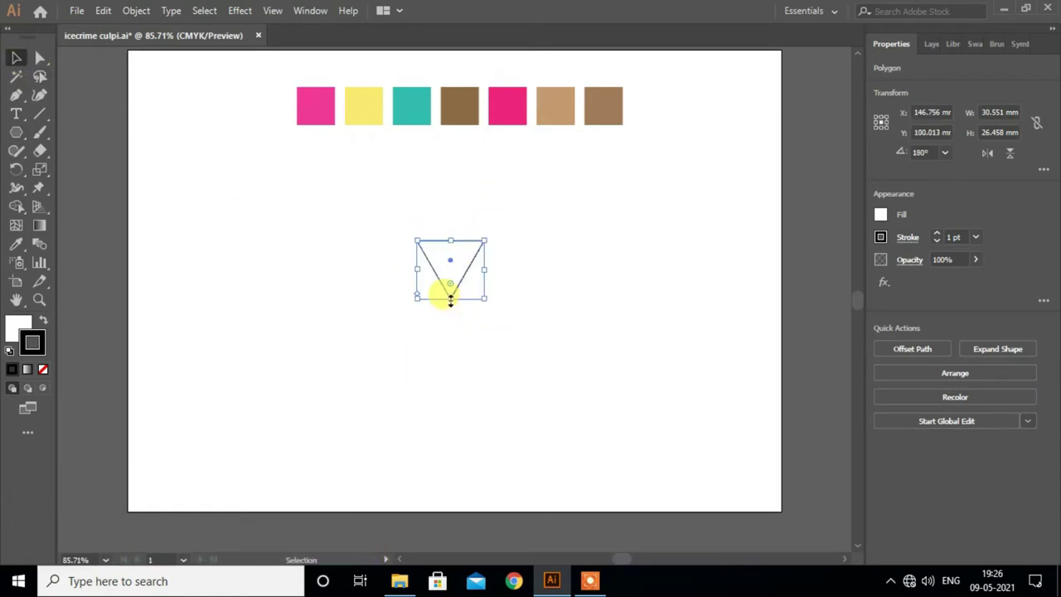
left_click_drag(450, 300, 450, 463)
left_click_drag(488, 351, 512, 351)
left_click_drag(481, 300, 629, 296)
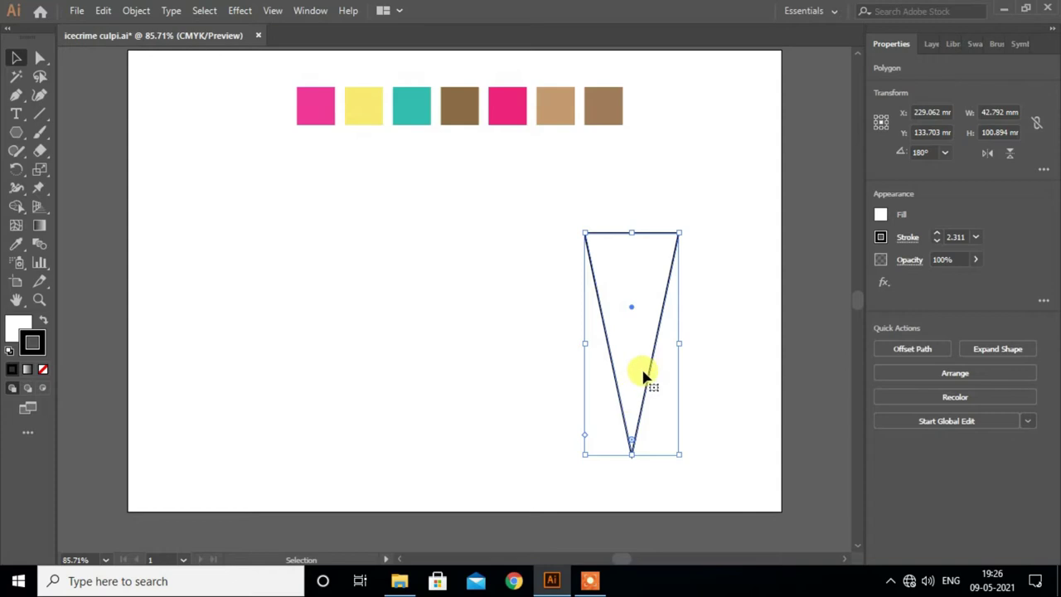
Step: Round the triangle's bottom tip with its live corner and shift it slightly right
scroll(645, 377, "up", 3)
scroll(645, 374, "down", 1)
left_click_drag(628, 446, 630, 431)
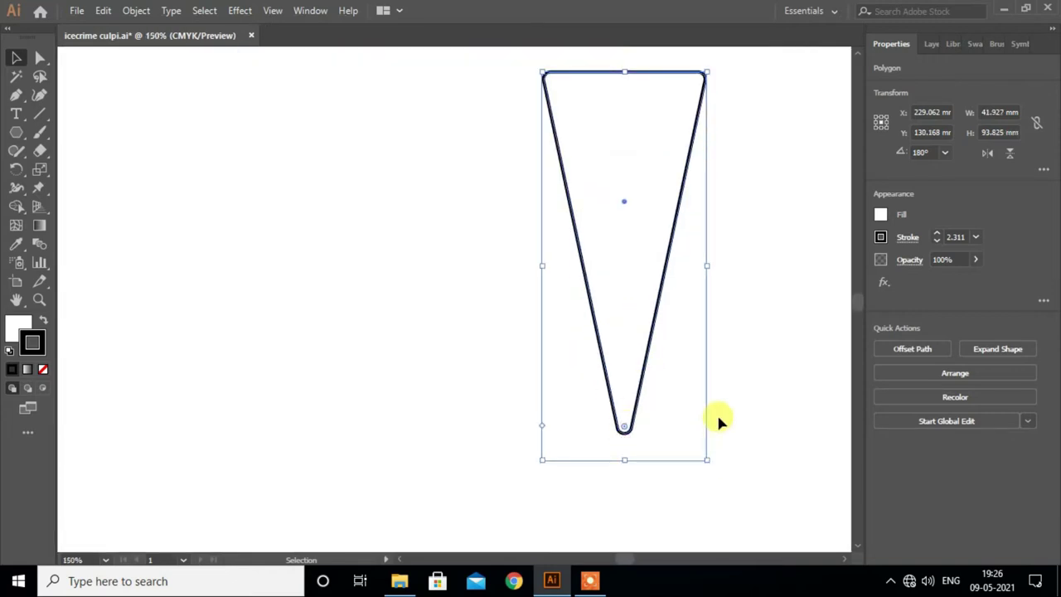
left_click(732, 361)
scroll(590, 347, "up", 1)
left_click(612, 390)
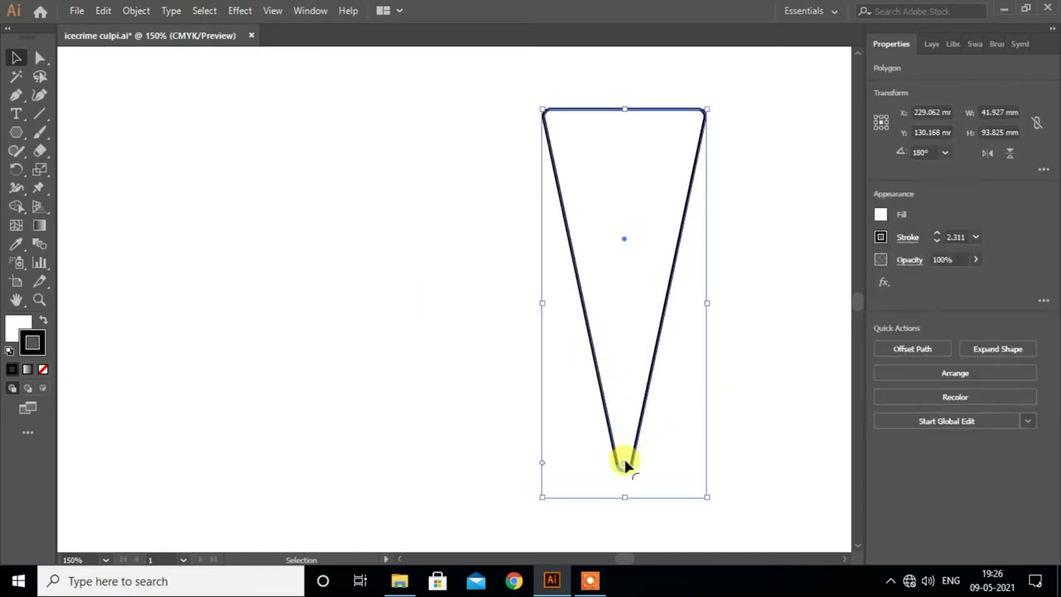
left_click_drag(626, 466, 628, 456)
left_click(469, 355)
scroll(469, 355, "down", 2)
scroll(469, 355, "down", 1)
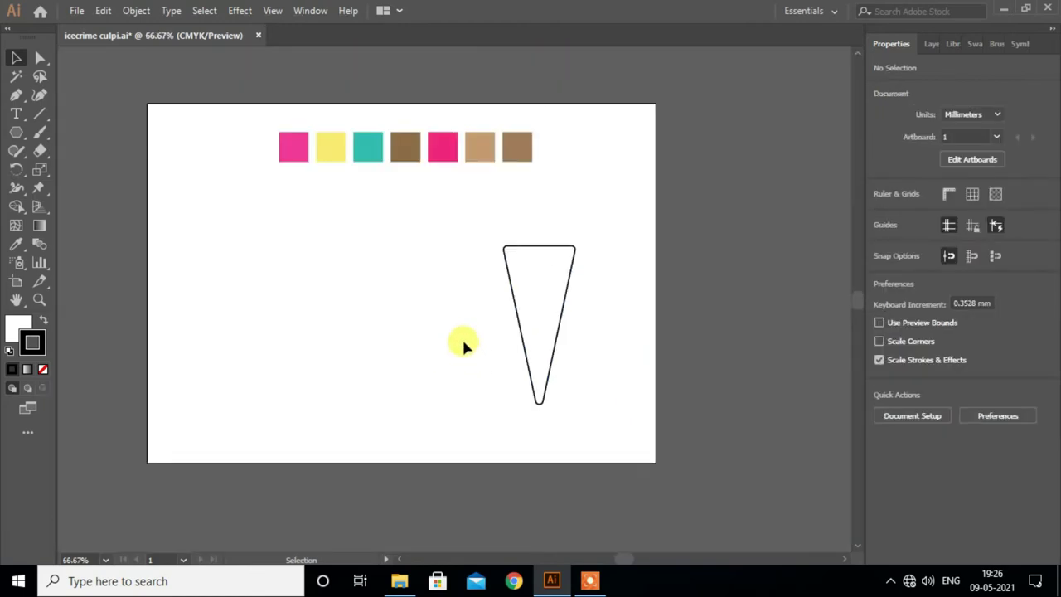
left_click_drag(515, 296, 544, 297)
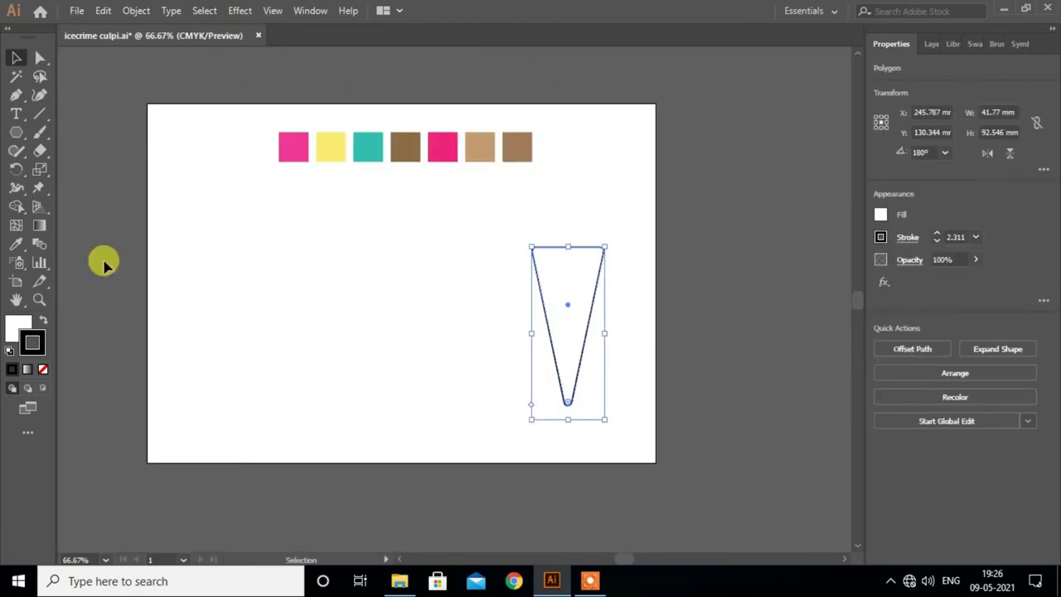
Step: Fill the cone with the tan swatch colour using the Eyedropper, with no outline
left_click(18, 246)
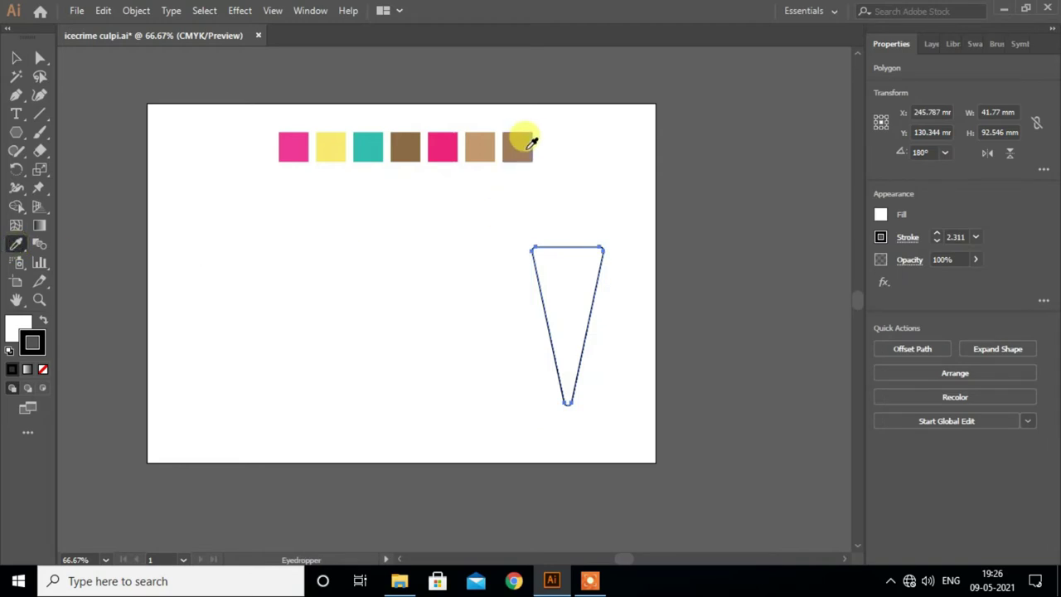
left_click(488, 140)
left_click(19, 58)
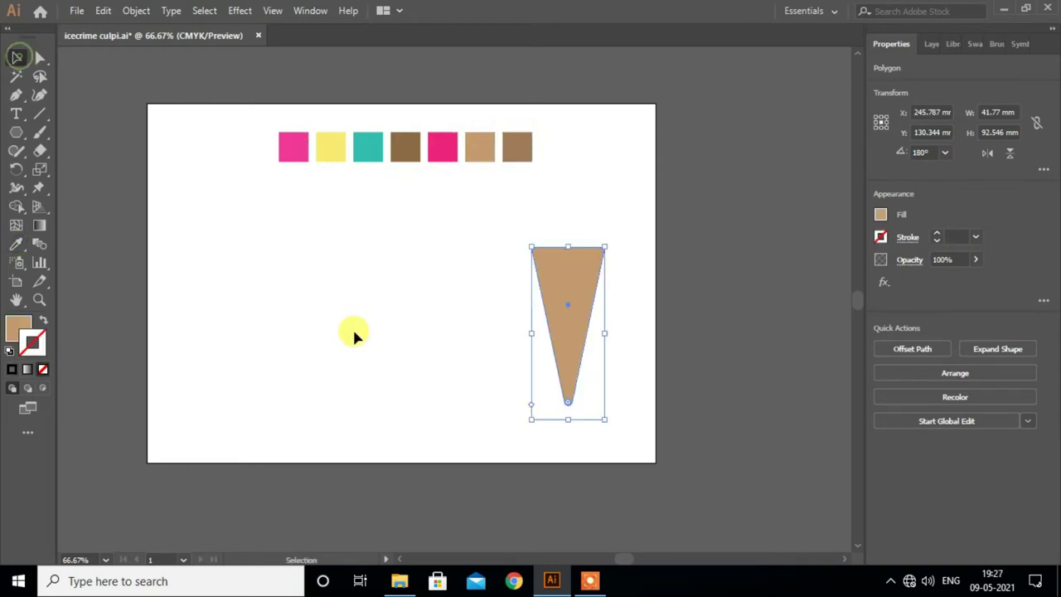
left_click(356, 332)
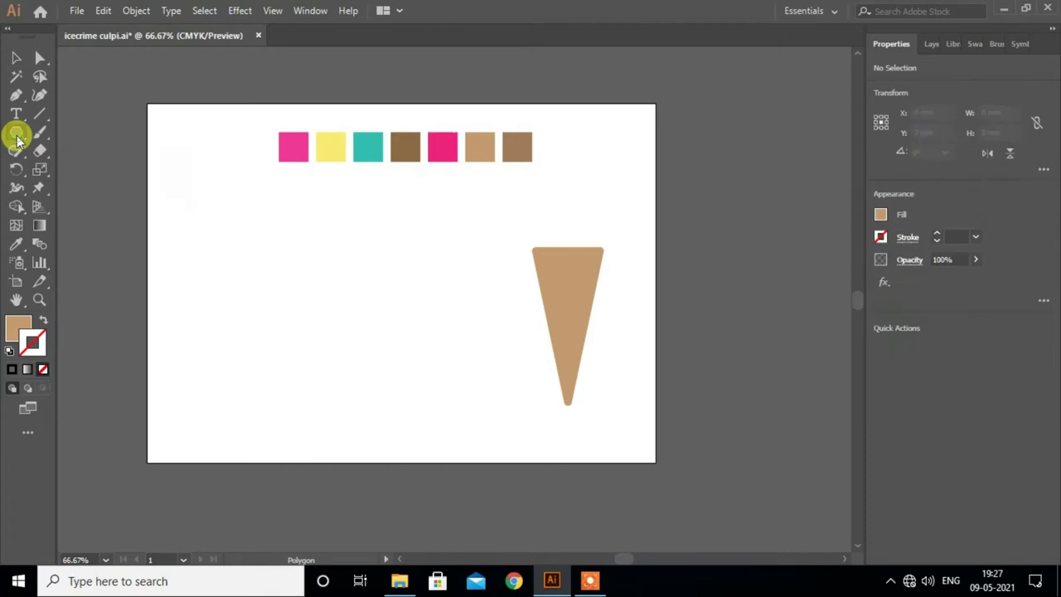
Step: Draw a tan circle and position it lower on the artboard beside the cone
left_click_drag(16, 132, 64, 170)
scroll(351, 300, "up", 2)
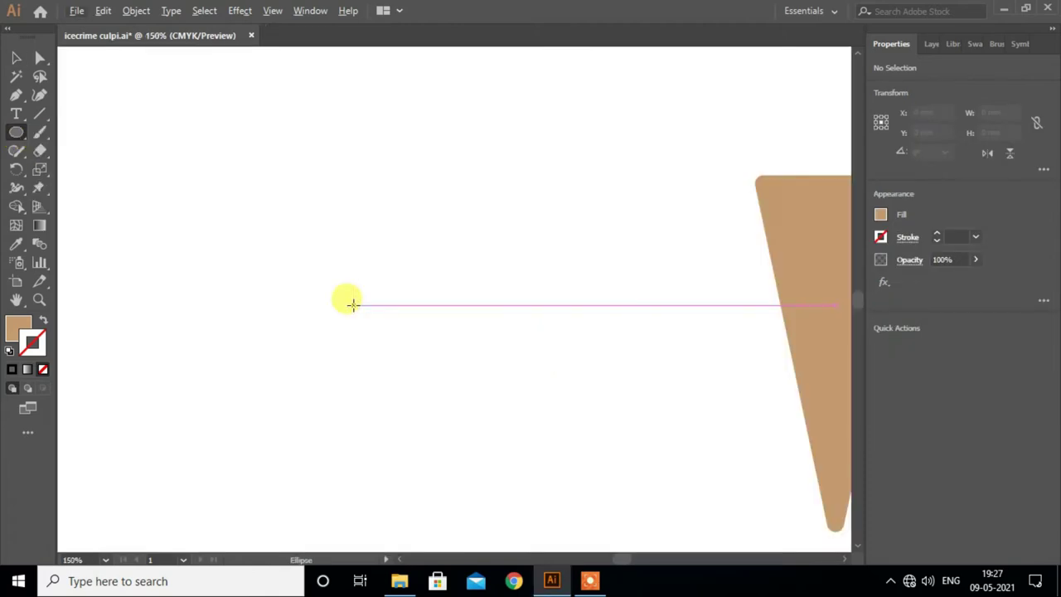
scroll(350, 304, "down", 1)
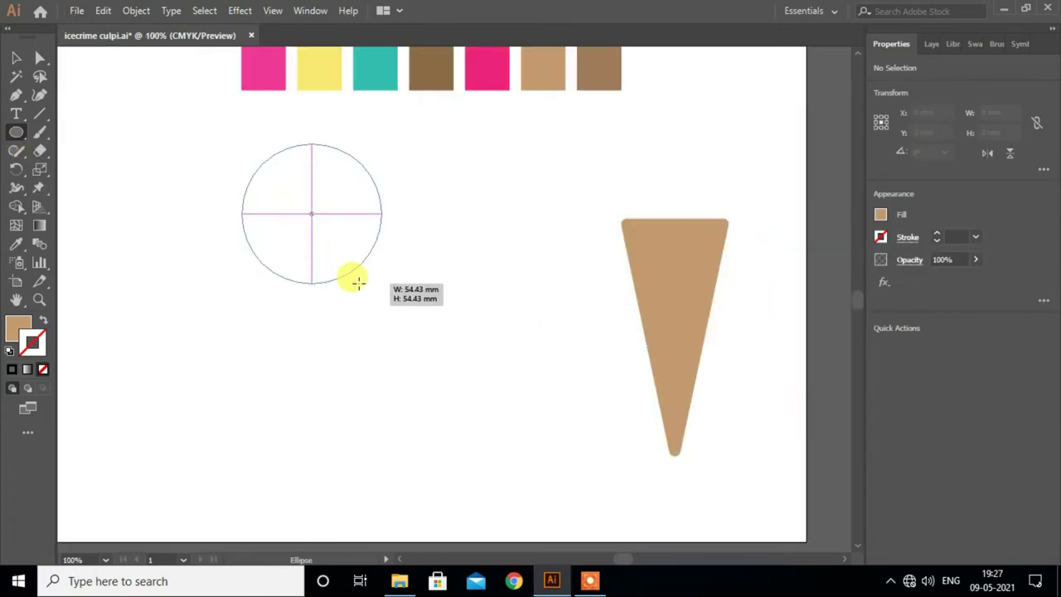
left_click_drag(311, 213, 382, 283)
left_click(17, 58)
left_click_drag(283, 182, 332, 196)
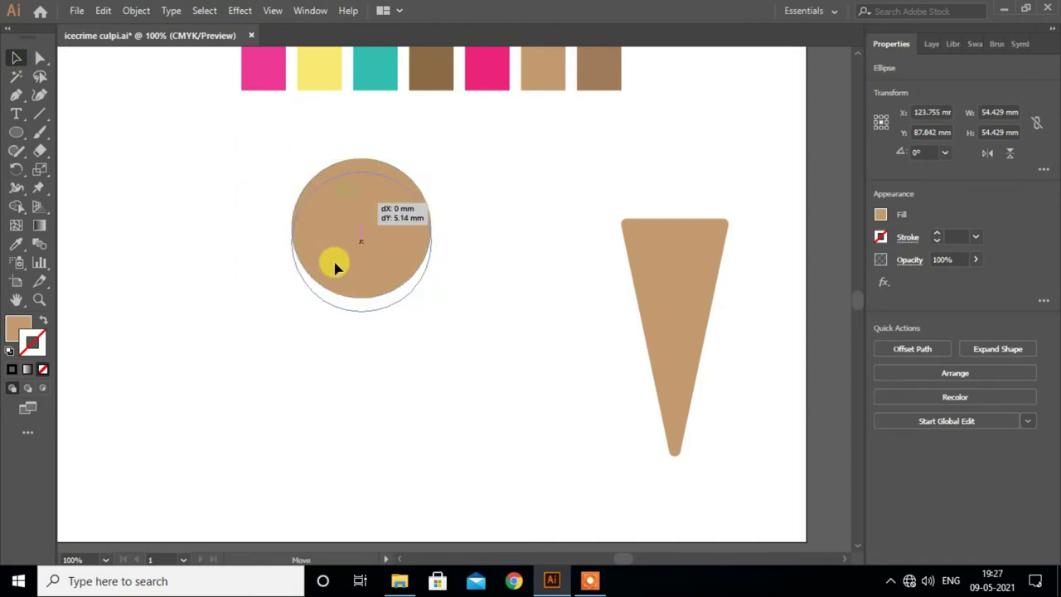
mouse_move(348, 195)
left_mouse_down()
mouse_move(320, 309)
mouse_move(318, 296)
left_mouse_up()
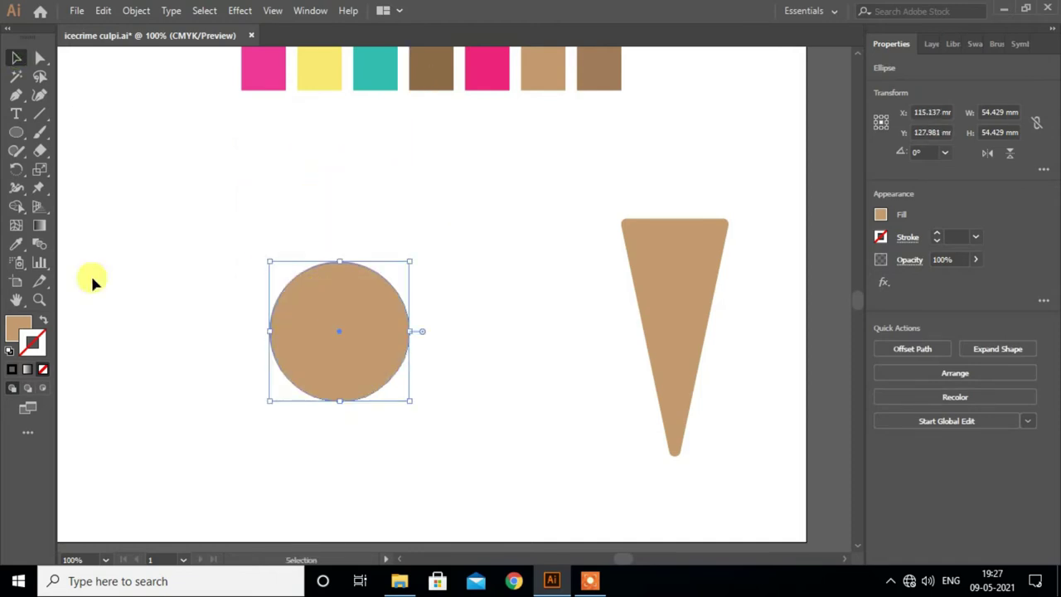
scroll(269, 294, "up", 1)
scroll(273, 293, "down", 1)
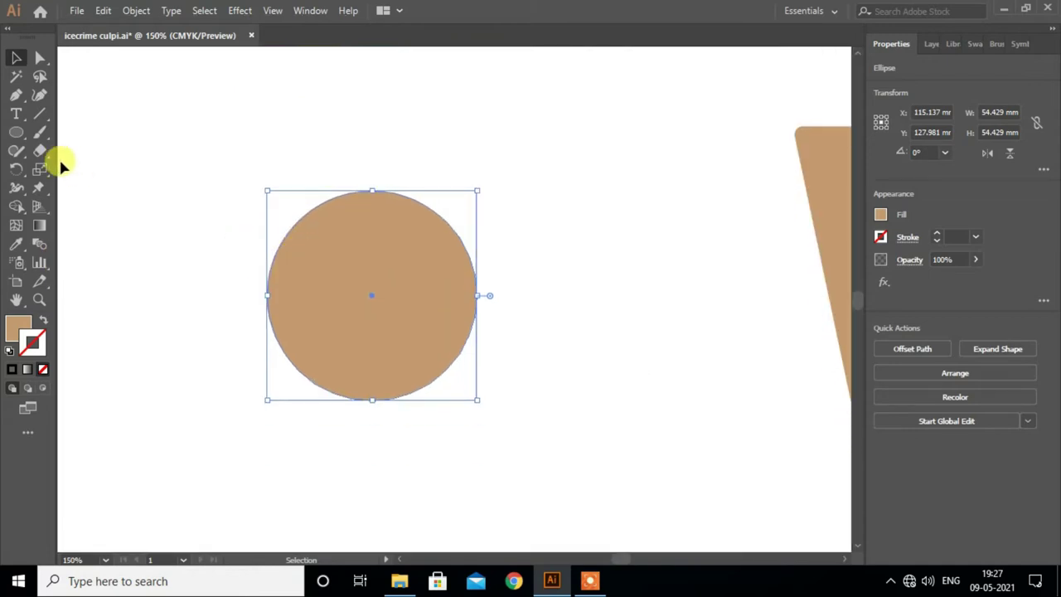
Step: Slice two wavy lines across the circle with the Knife tool
left_click(40, 150)
left_click(82, 188)
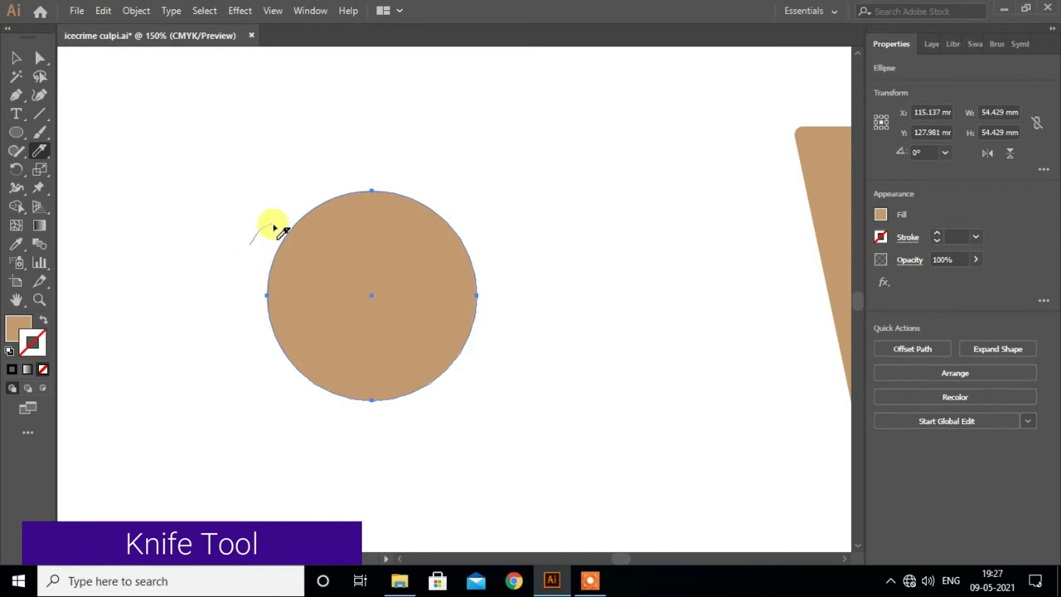
left_click_drag(397, 241, 481, 230)
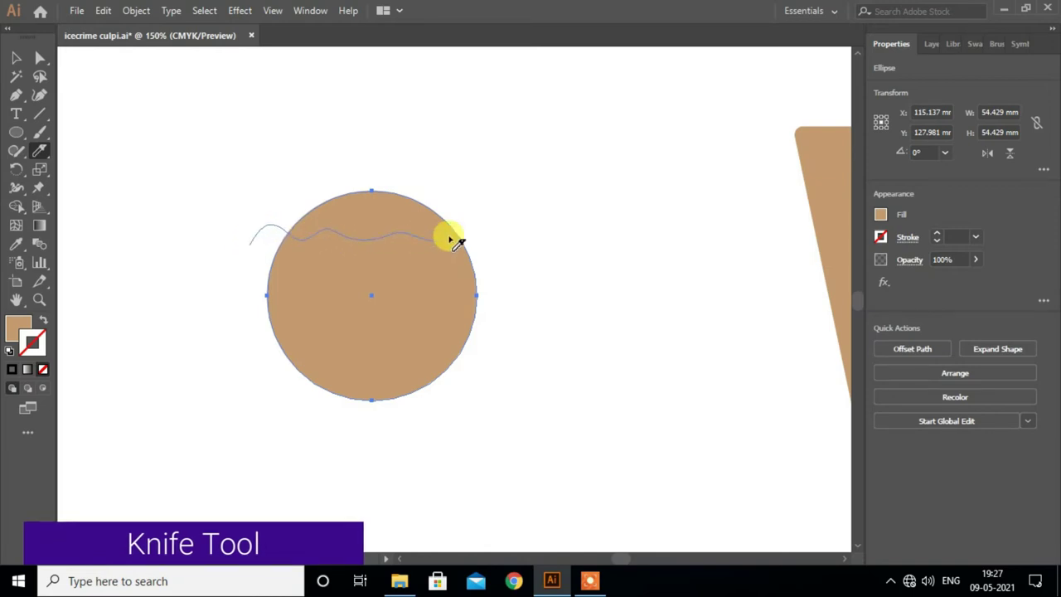
scroll(481, 230, "down", 1)
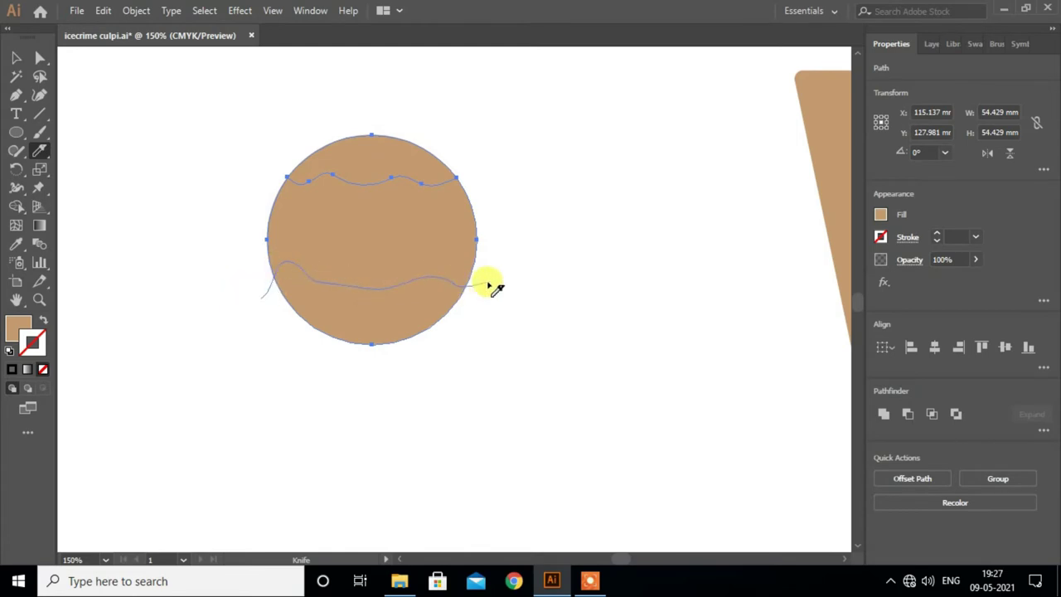
Step: Delete the circle's bottom piece and top cap, leaving the wavy-edged band
left_click(16, 57)
left_click(573, 325)
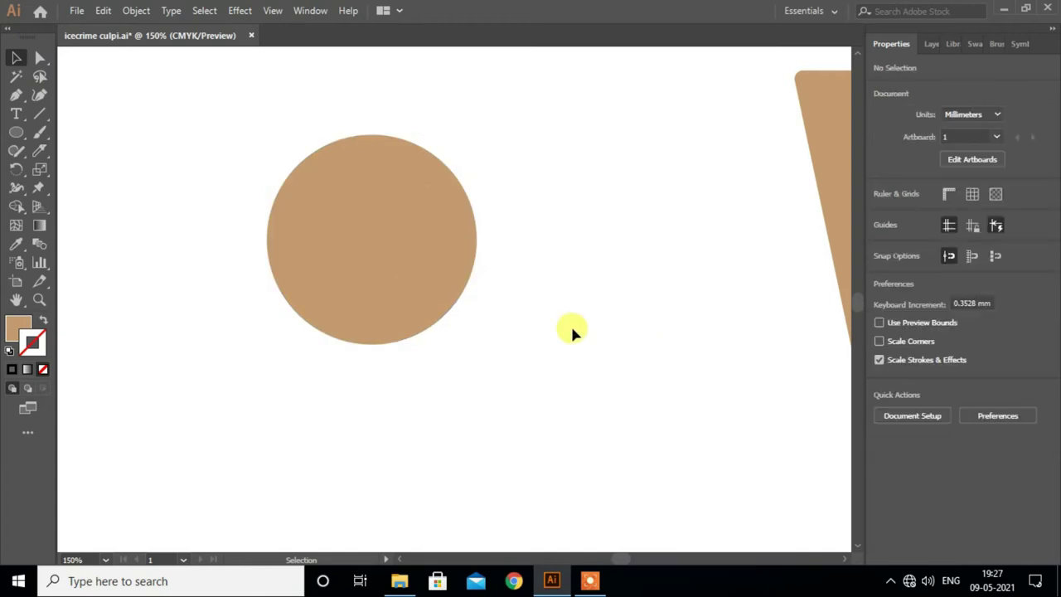
left_click(392, 312)
key("Delete")
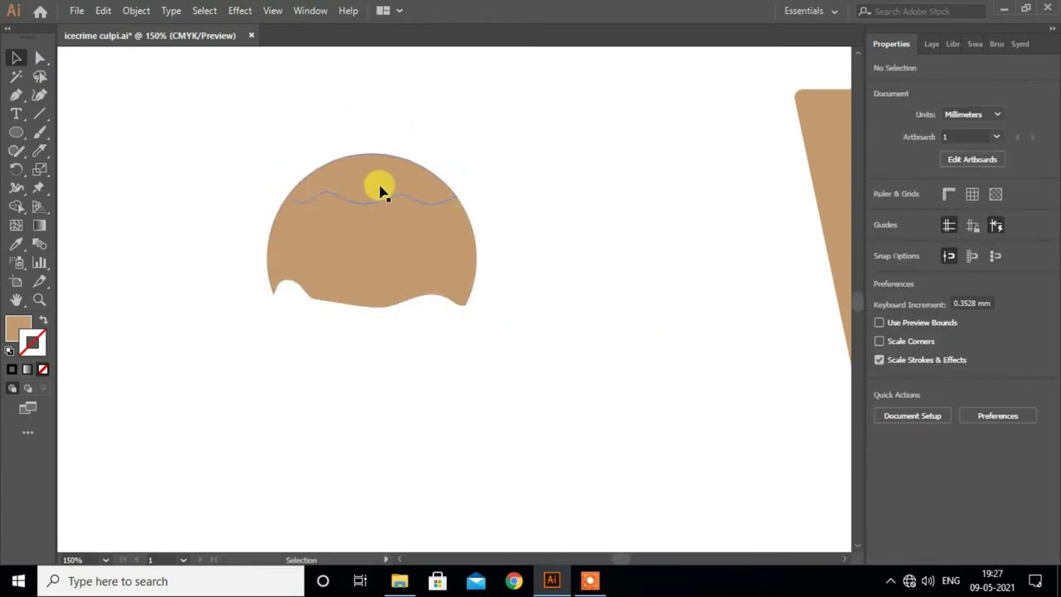
left_click(379, 191)
key("Delete")
scroll(380, 195, "up", 3)
Step: Draw a new circle above the wavy band and fill it with the yellow swatch
left_click(16, 132)
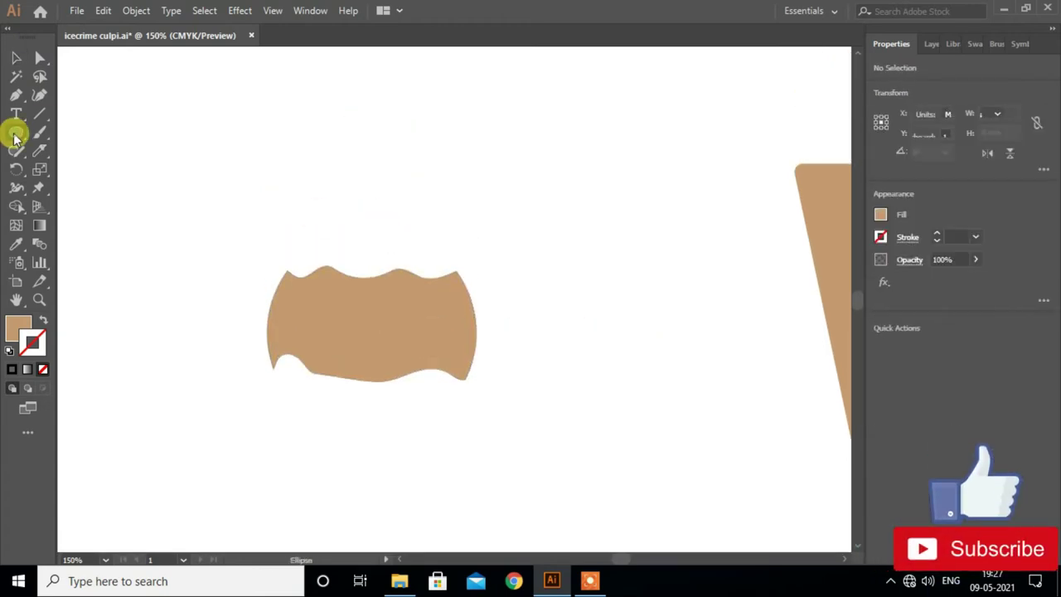
left_click_drag(343, 183, 424, 263)
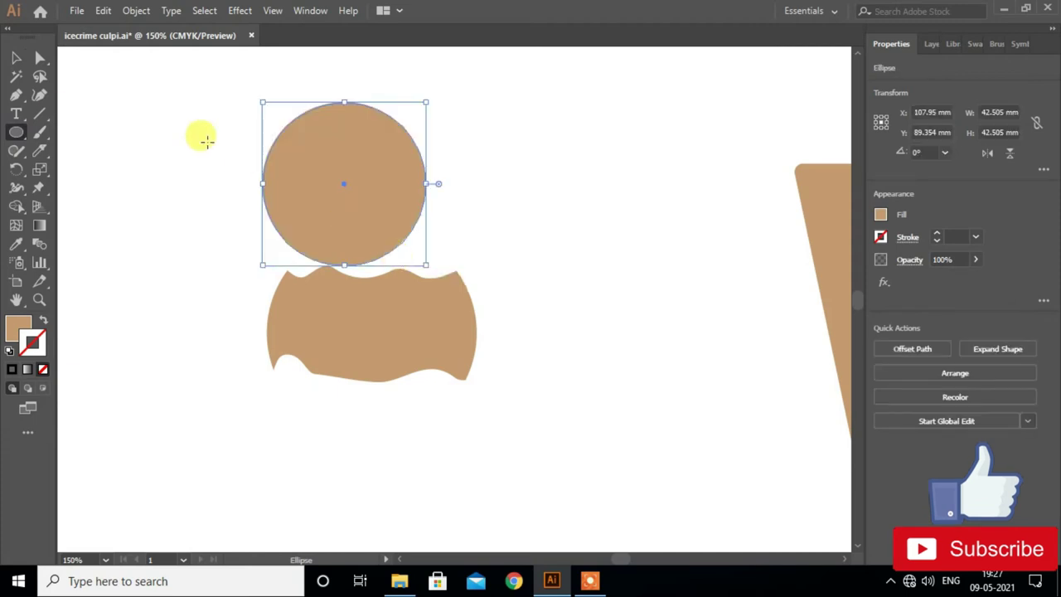
scroll(358, 239, "up", 3)
scroll(332, 232, "up", 2)
left_click(16, 244)
scroll(373, 232, "up", 1)
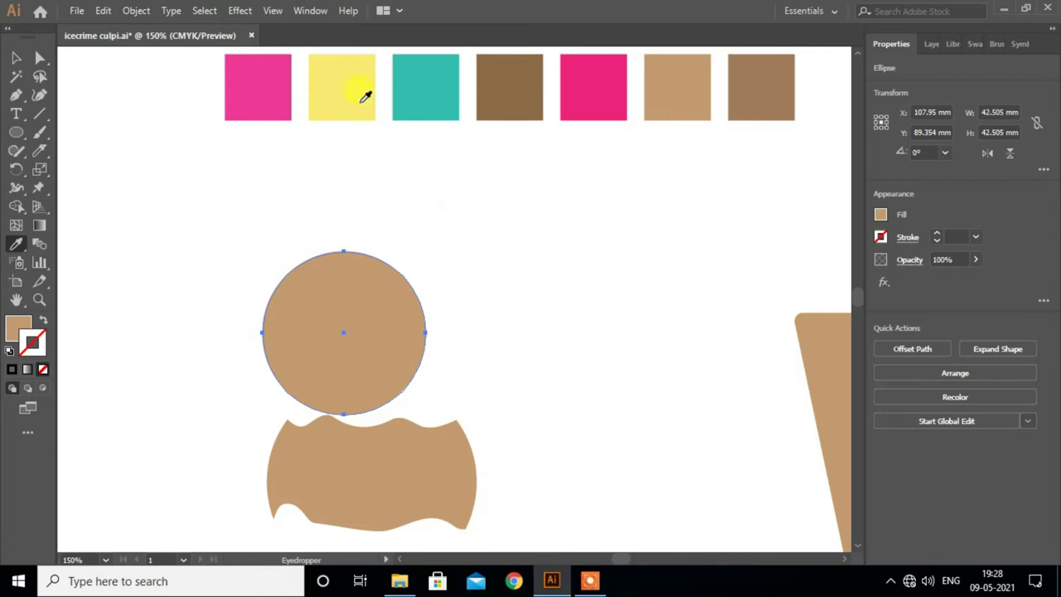
left_click(362, 98)
scroll(348, 122, "down", 1)
left_click(16, 57)
left_click(580, 253)
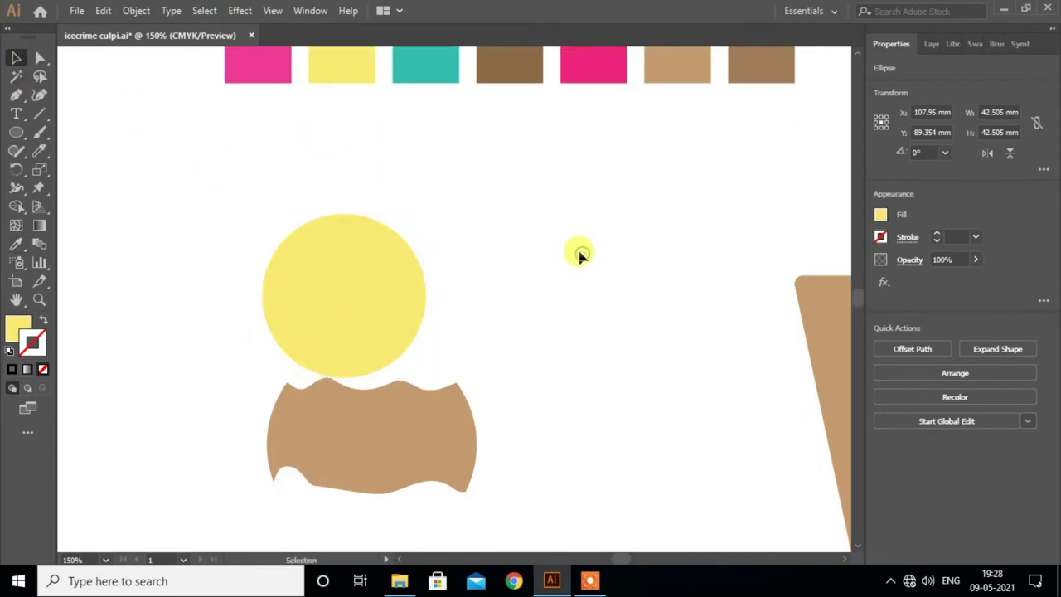
scroll(580, 255, "down", 2)
Step: Move the yellow circle down onto the band, nudging it lower and enlarging it slightly
left_click_drag(368, 265, 396, 284)
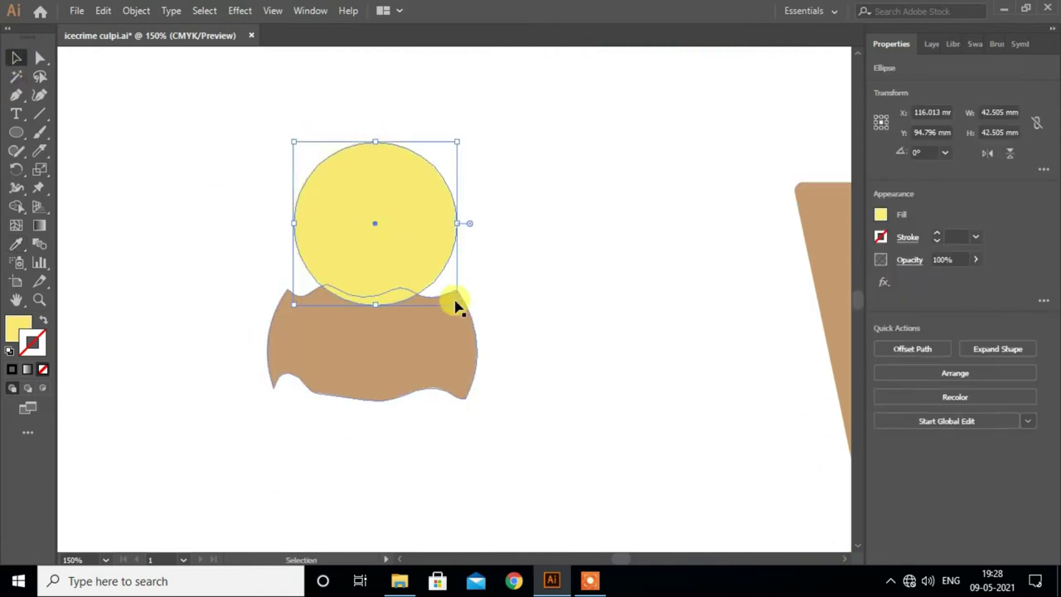
left_click_drag(456, 305, 478, 337)
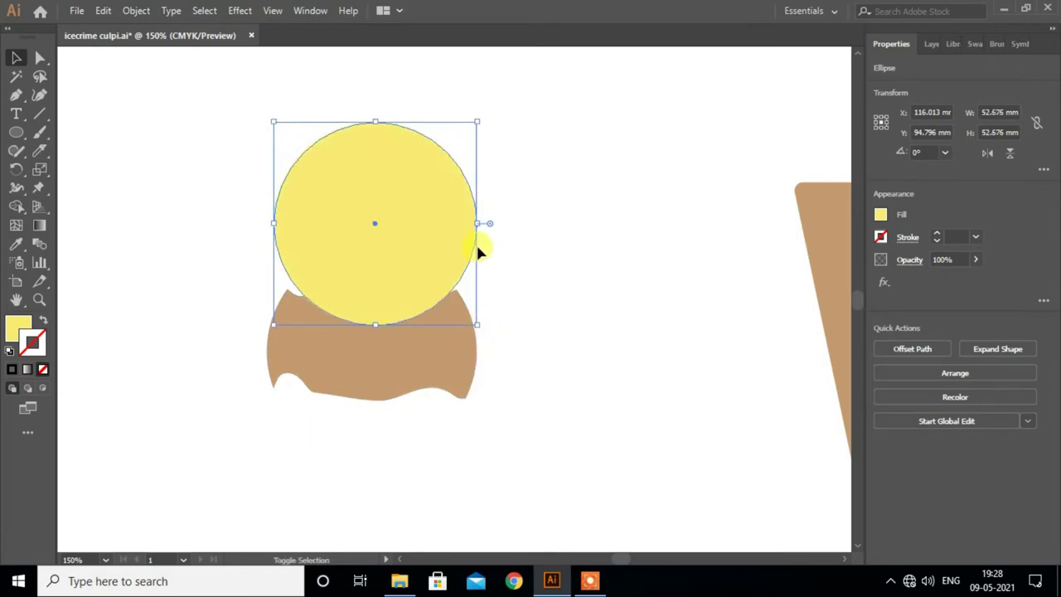
key("ctrl+z")
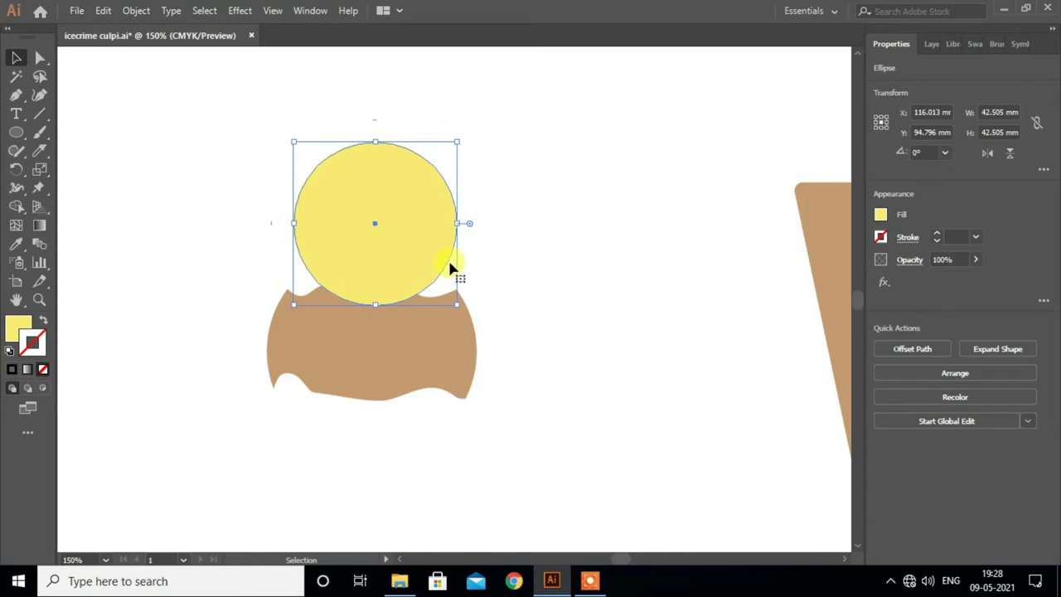
key("shift+Down")
key("shift+Down")
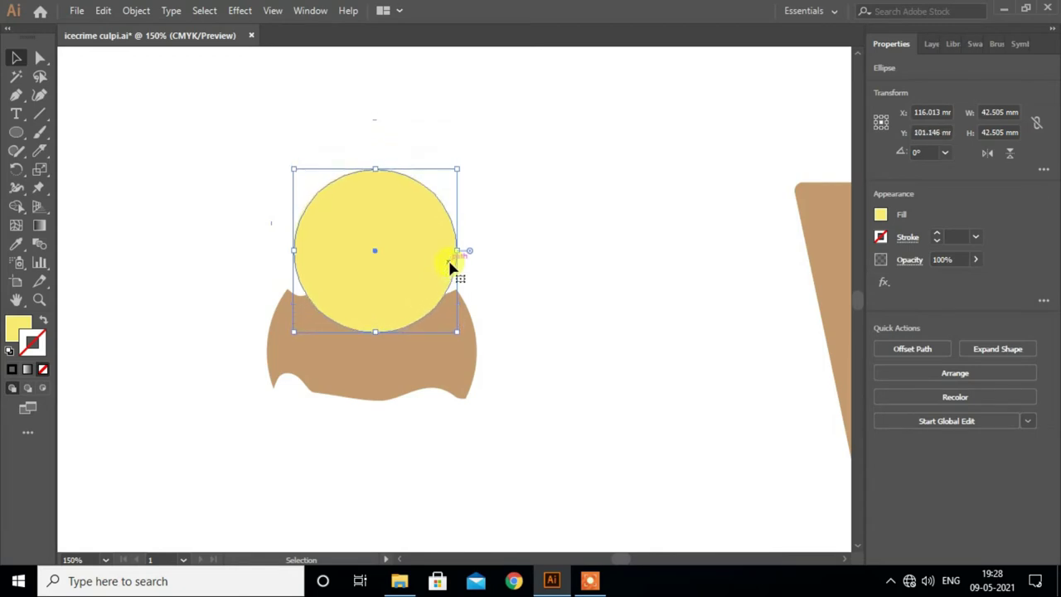
left_click_drag(456, 330, 458, 336)
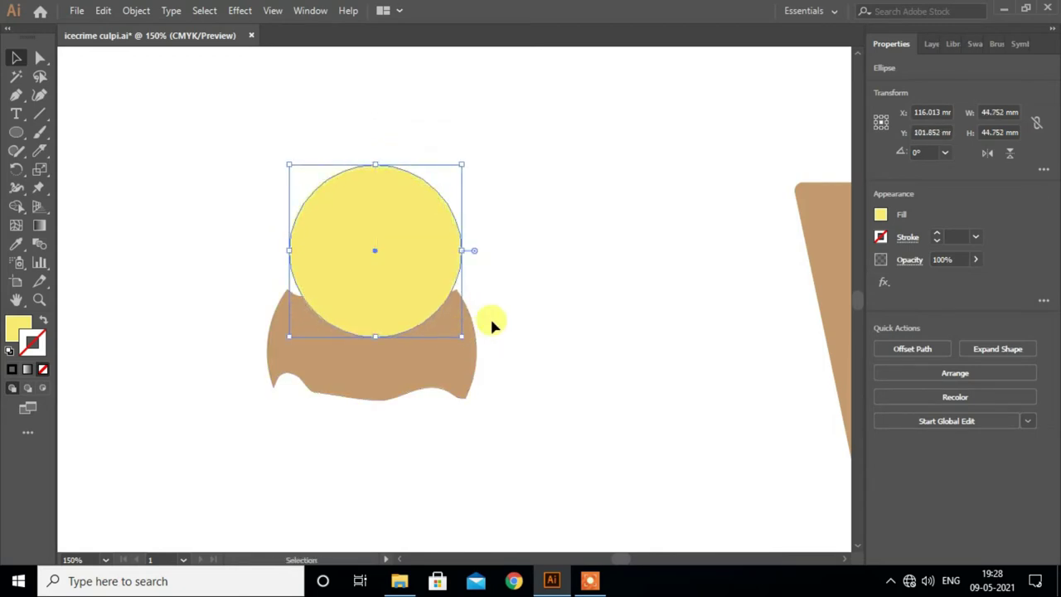
key("Down")
key("Down")
key("Down")
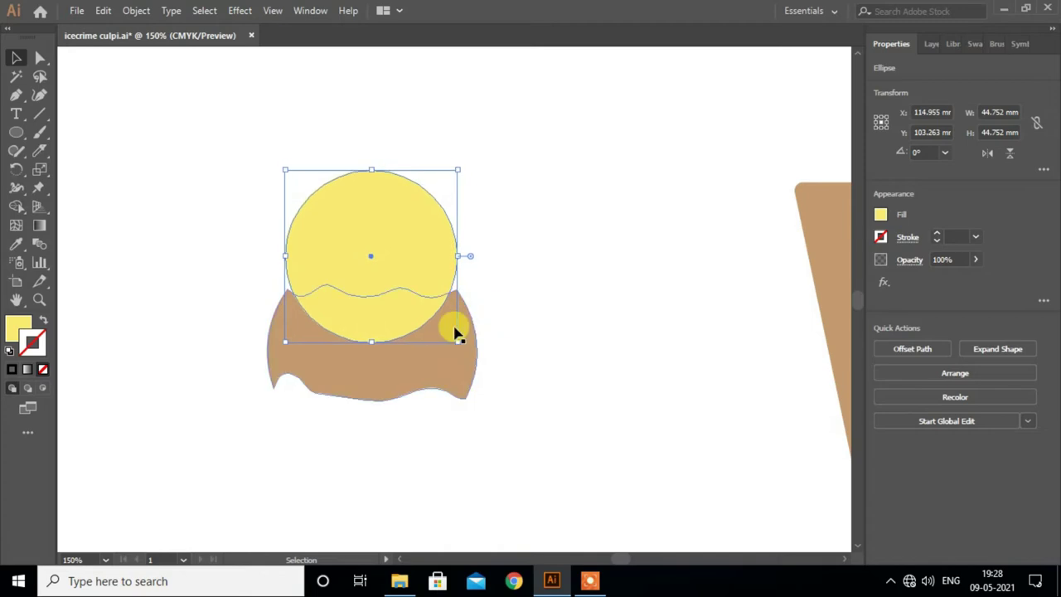
left_click_drag(454, 341, 452, 346)
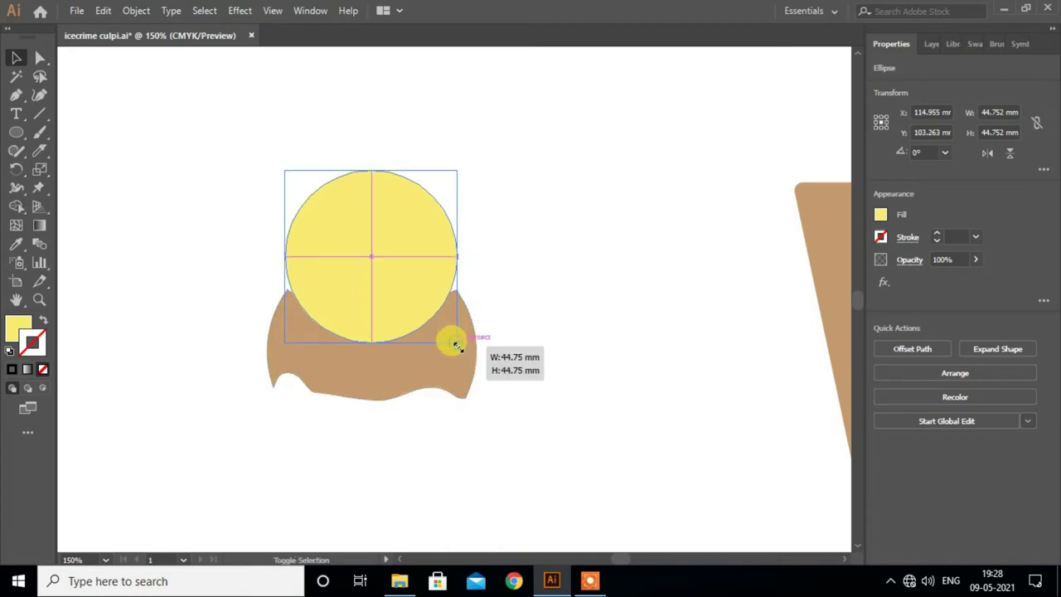
Step: Send the yellow circle behind the band and enlarge it to about 46.6 mm wide
right_click(415, 251)
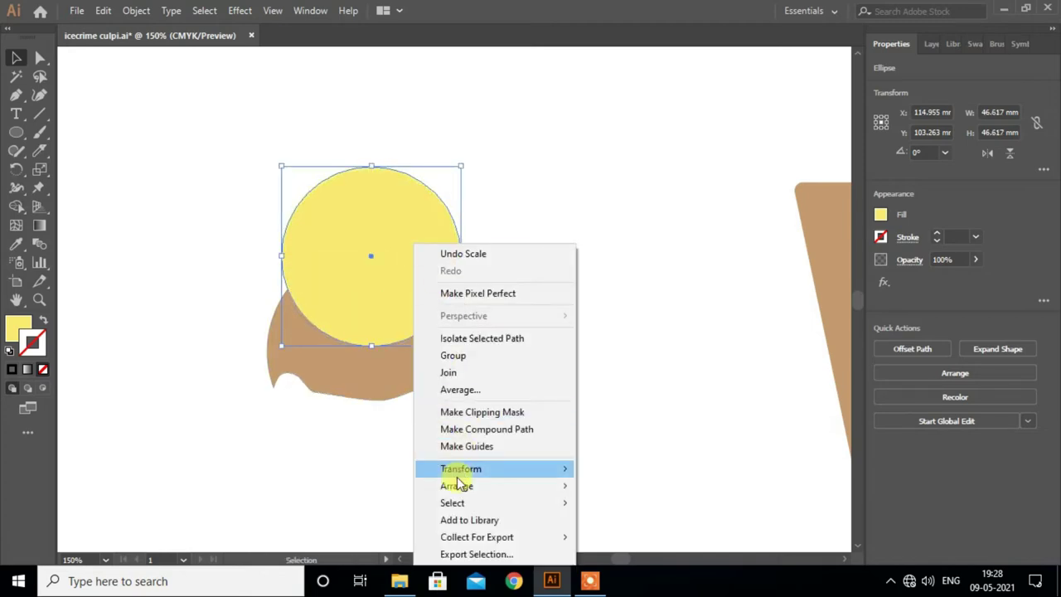
left_click(611, 537)
left_click(538, 350)
scroll(527, 301, "down", 2)
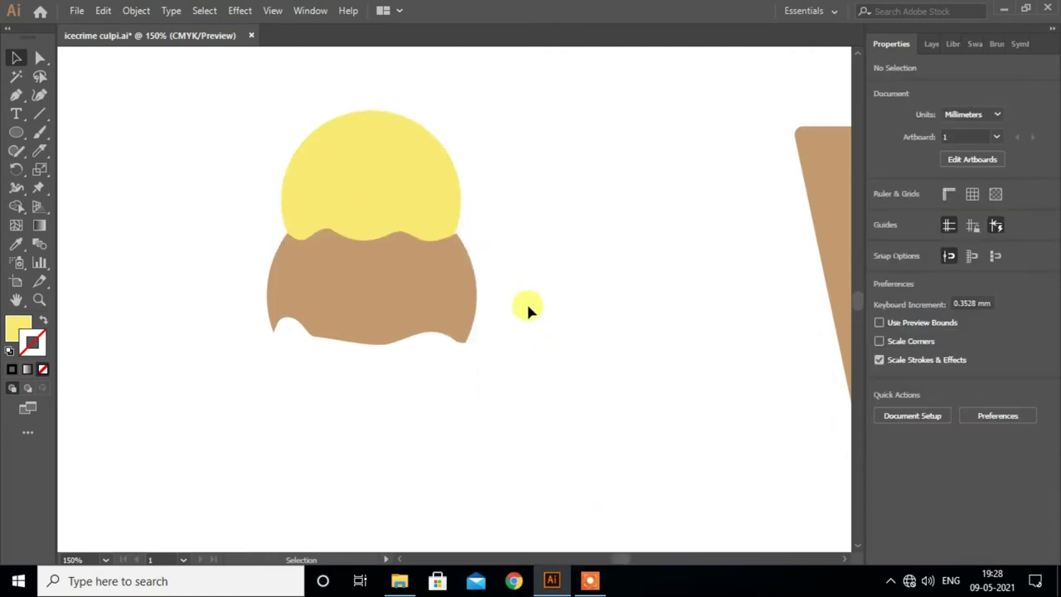
scroll(527, 301, "down", 1)
left_click(429, 145)
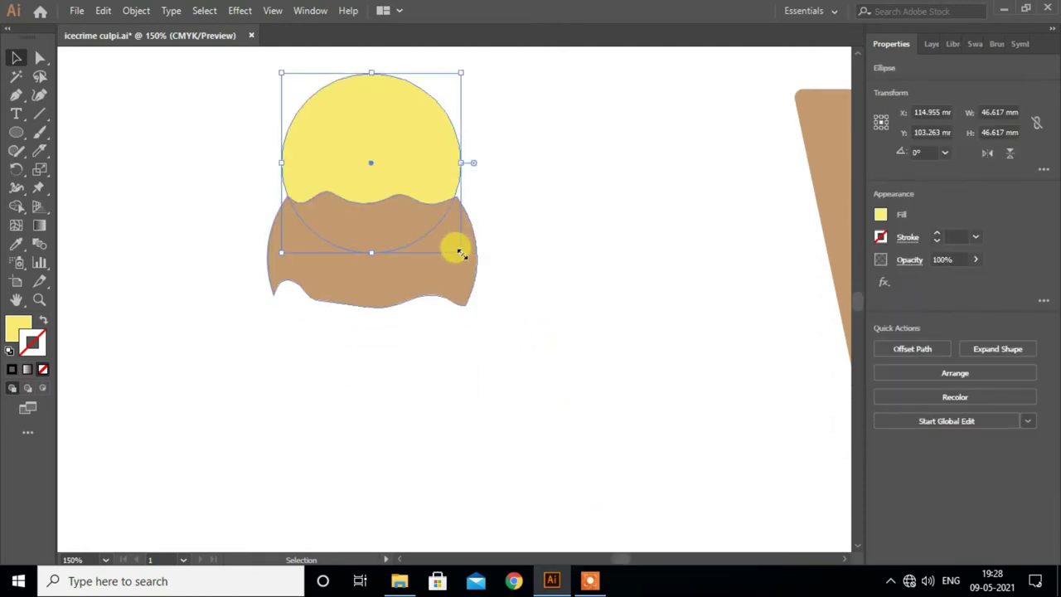
left_click_drag(460, 251, 465, 256)
left_click(537, 239)
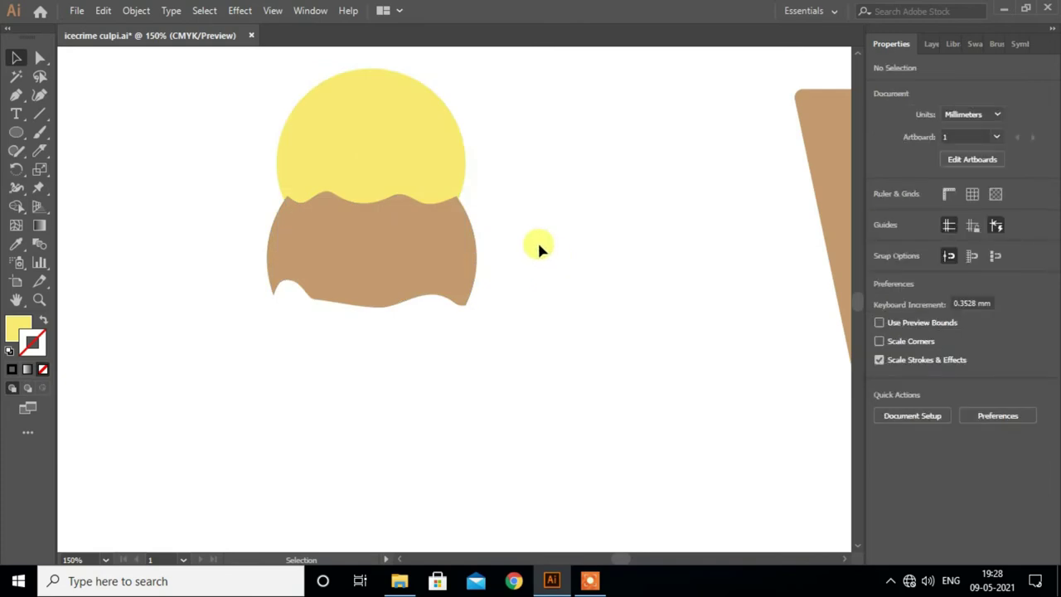
scroll(520, 242, "up", 1)
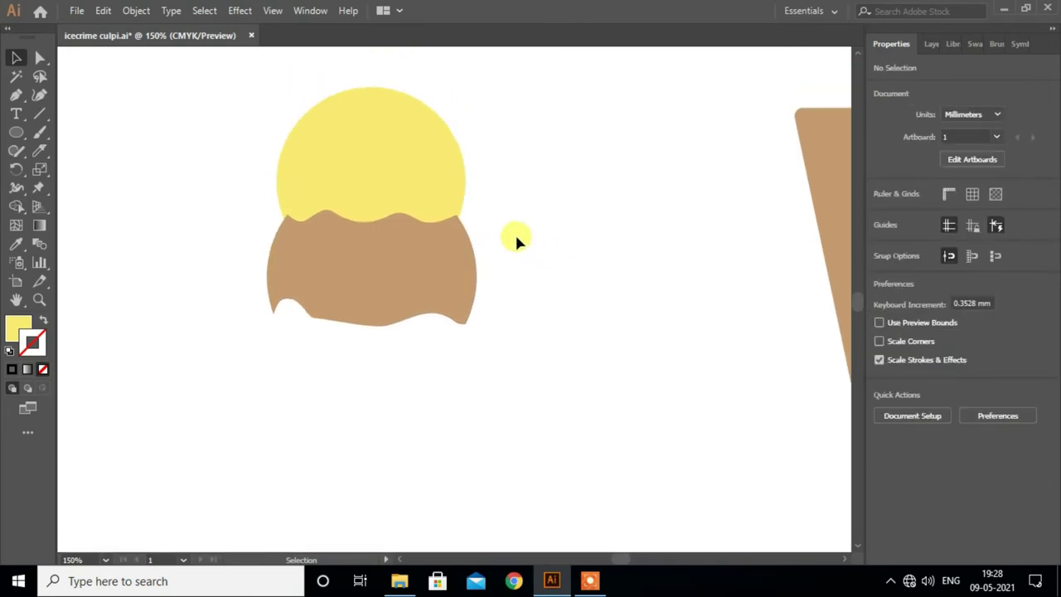
Step: Draw a thin yellow rectangle under the band and round its ends into a drip
scroll(515, 240, "down", 1)
scroll(510, 242, "down", 2)
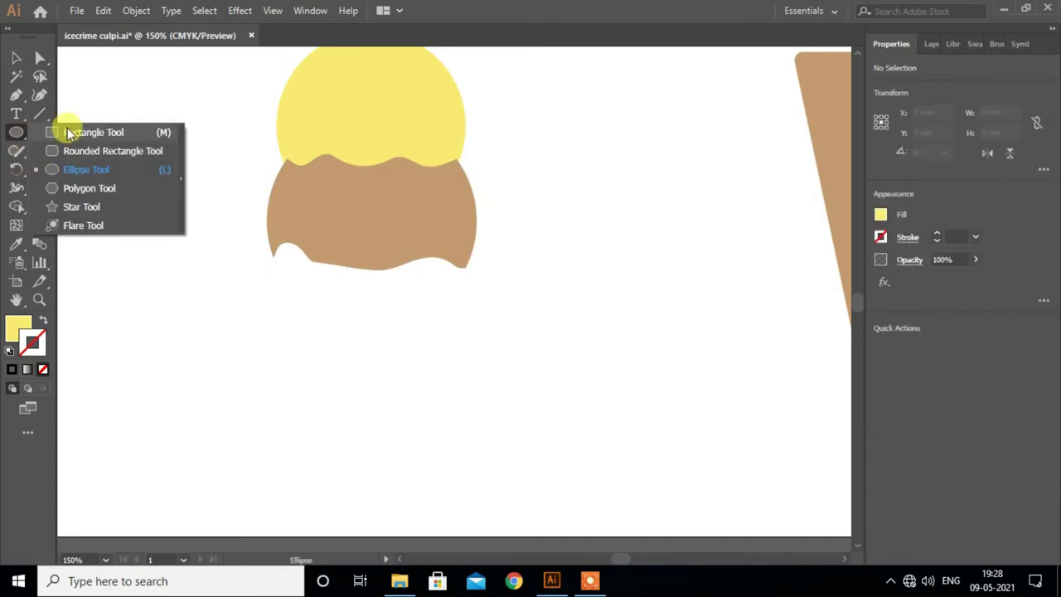
left_click_drag(16, 132, 50, 130)
scroll(519, 262, "down", 1)
scroll(519, 262, "down", 1)
left_click_drag(509, 225, 527, 270)
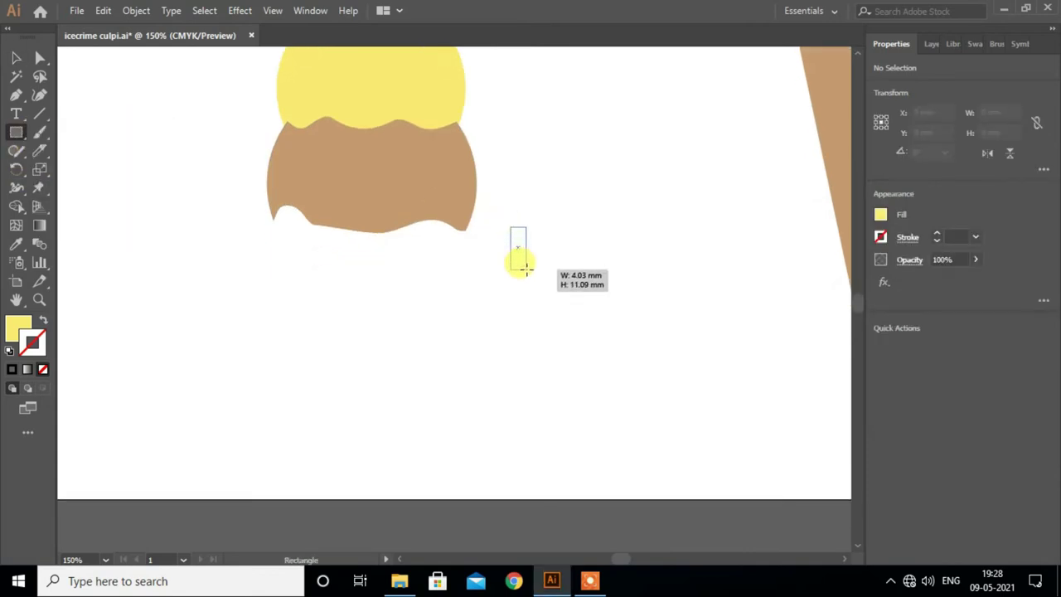
left_click(16, 57)
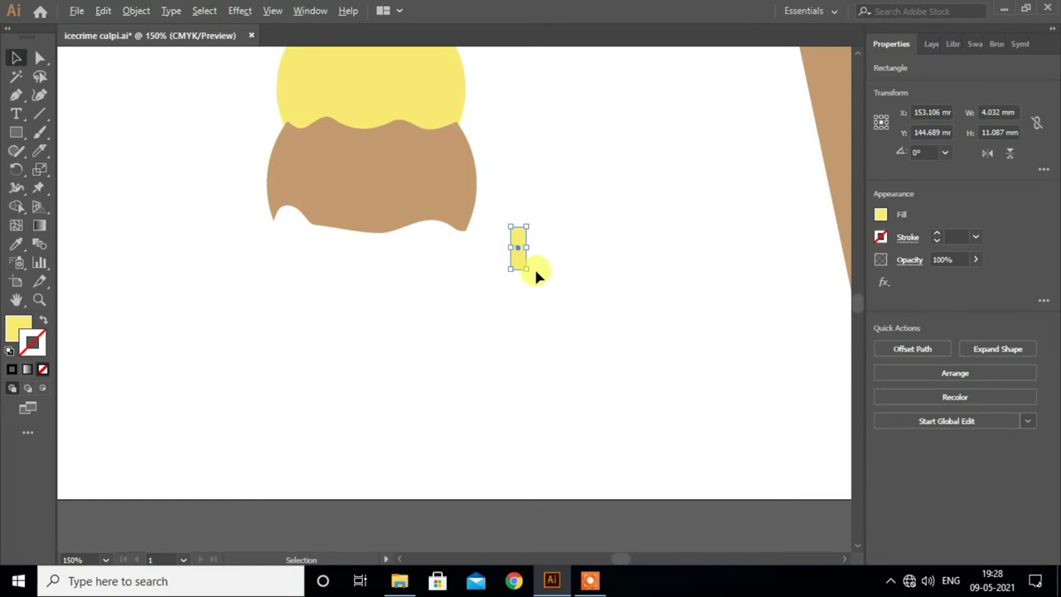
scroll(534, 266, "up", 2)
left_click_drag(505, 261, 500, 230)
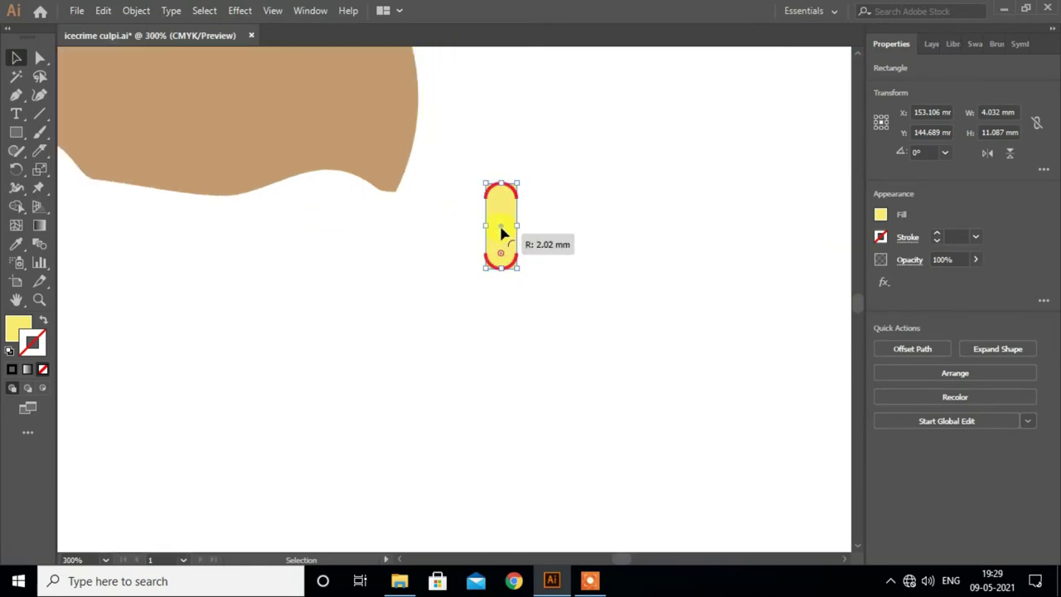
Step: Adjust the three drips to different lengths and round the middle drip's ends
scroll(507, 248, "up", 2)
mouse_move(504, 309)
left_mouse_down()
mouse_move(499, 335)
mouse_move(296, 300)
mouse_move(360, 275)
mouse_move(441, 310)
mouse_move(437, 284)
left_mouse_up()
scroll(499, 334, "down", 2)
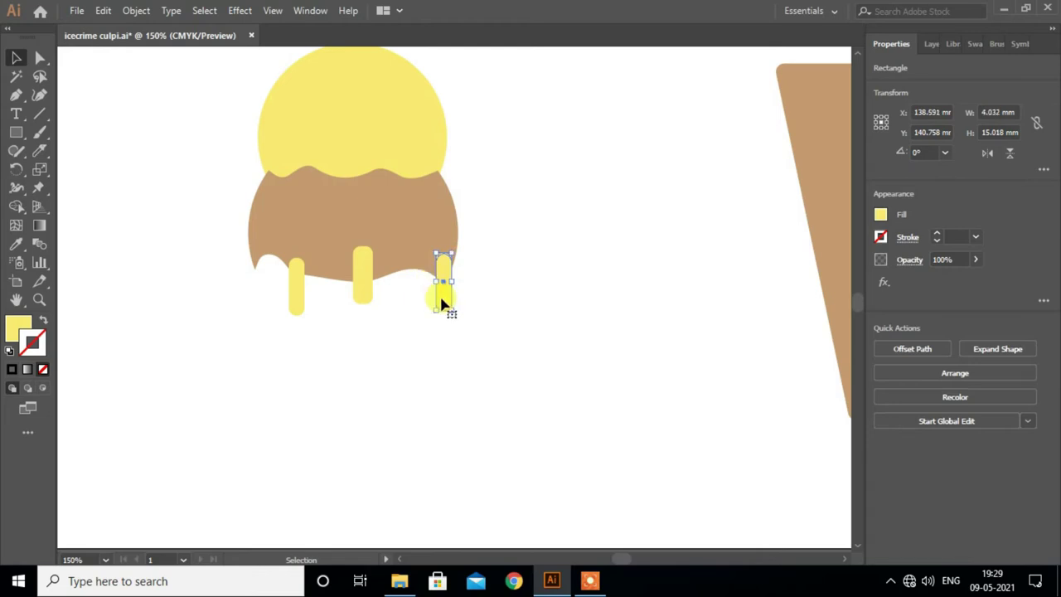
scroll(448, 311, "up", 2, "alt")
left_click_drag(440, 312, 440, 276)
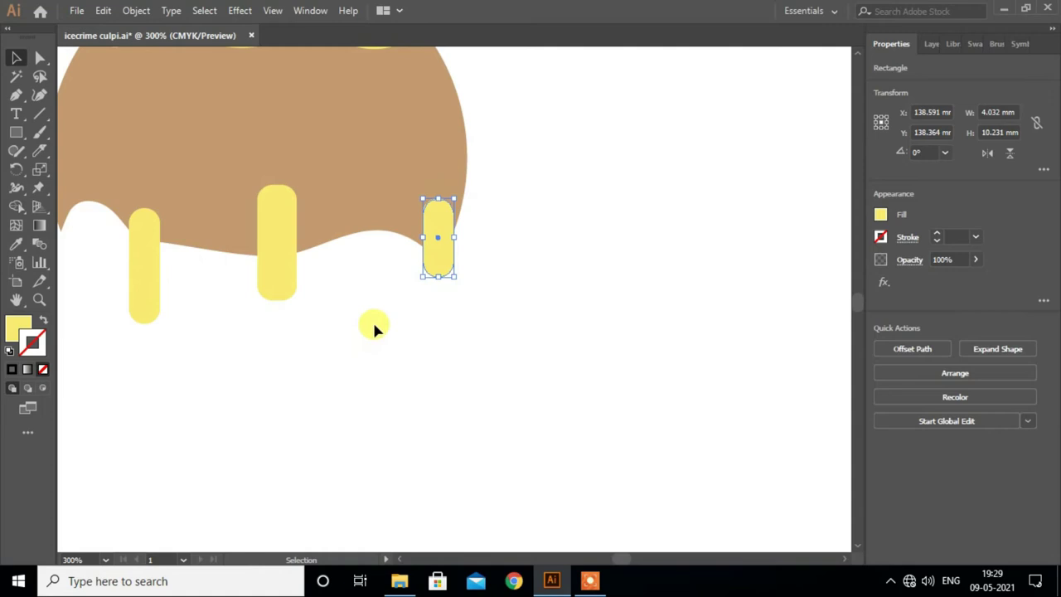
left_click(282, 288)
left_click_drag(276, 281, 285, 262)
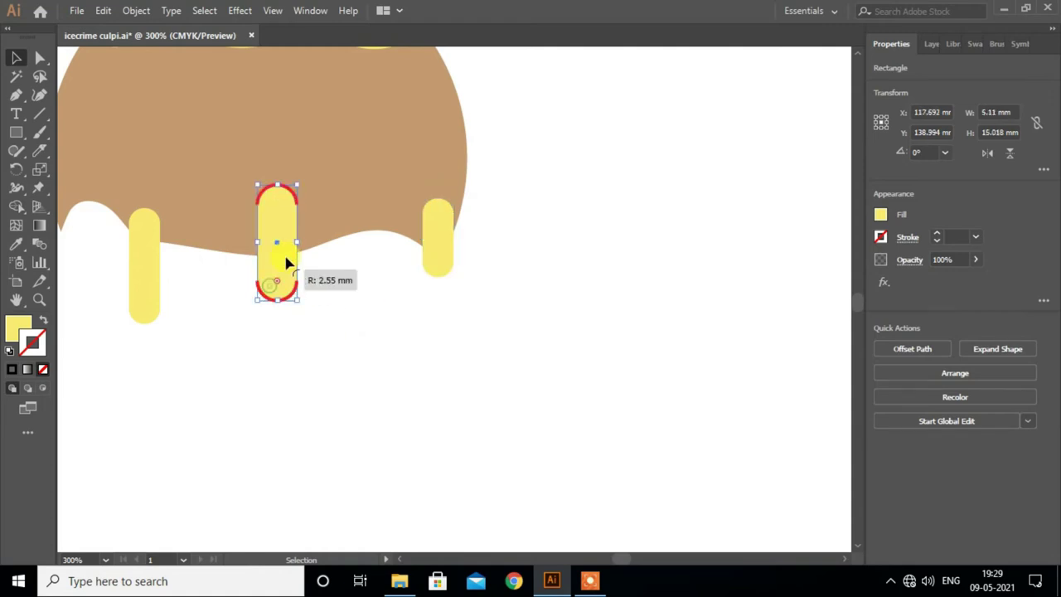
scroll(332, 291, "down", 1, "alt")
scroll(360, 310, "down", 1, "alt")
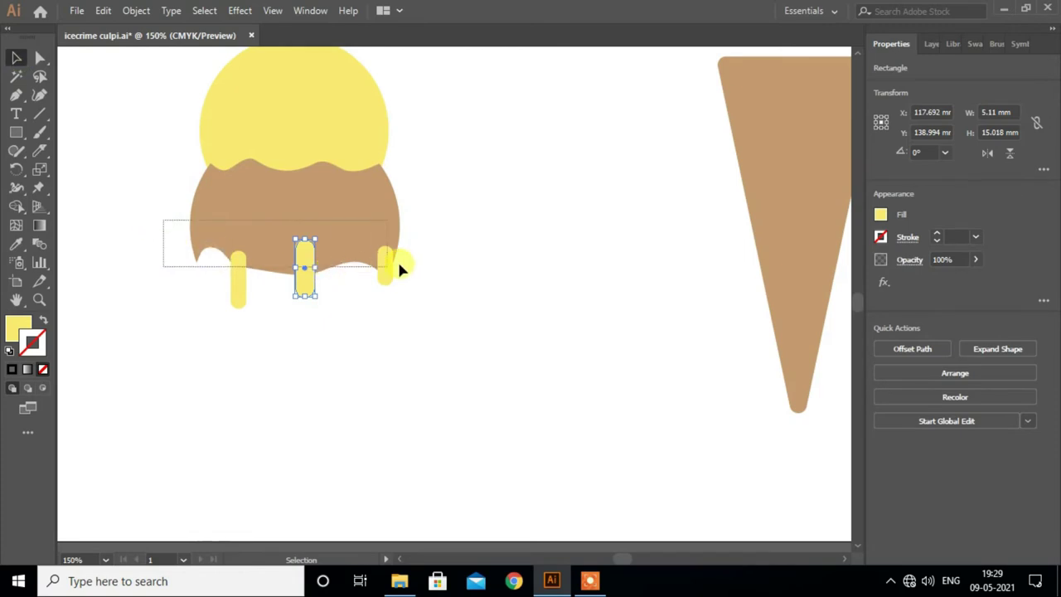
Step: Select the band and its three drips and unite them with Pathfinder
left_click_drag(399, 267, 401, 267)
left_click(445, 273)
left_click(326, 209)
left_click_drag(434, 225, 215, 282)
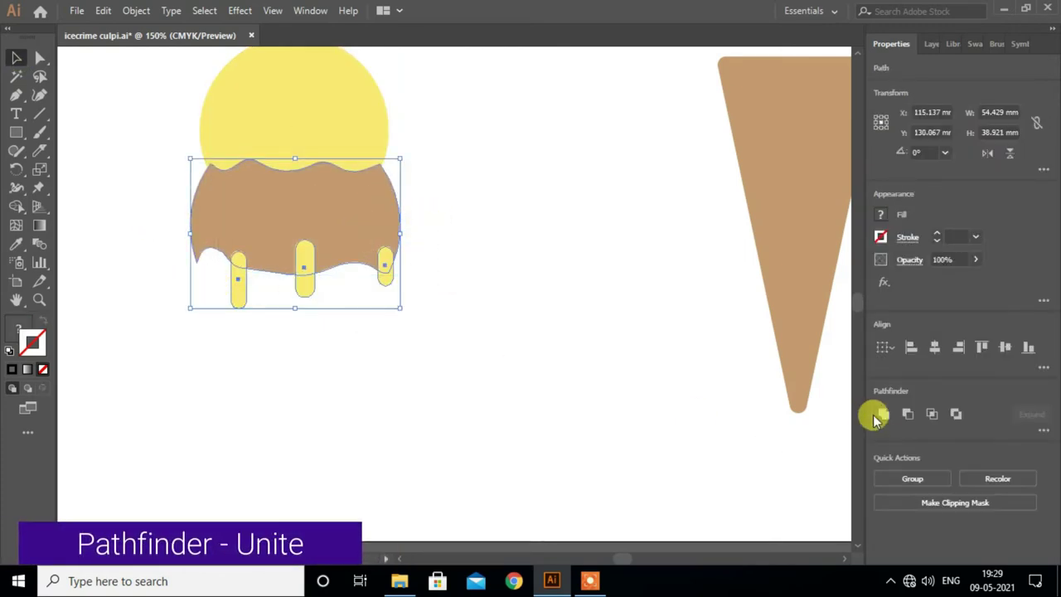
left_click(883, 414)
Step: Recolour the merged drip shape with the dark chocolate brown swatch
left_click(436, 371)
scroll(334, 246, "up", 1)
left_click(357, 244)
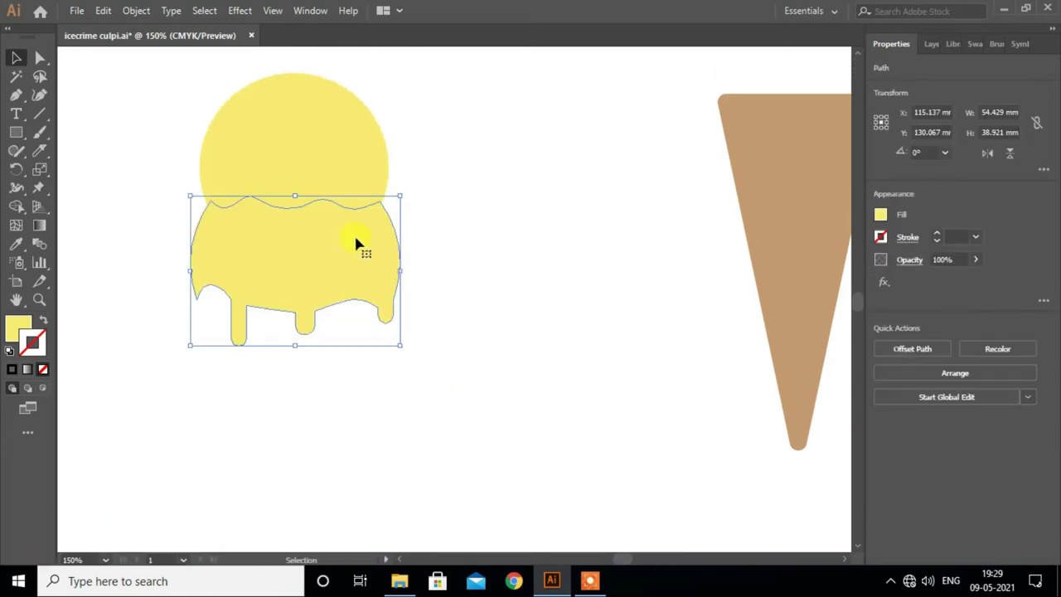
scroll(412, 287, "up", 5)
left_click(17, 245)
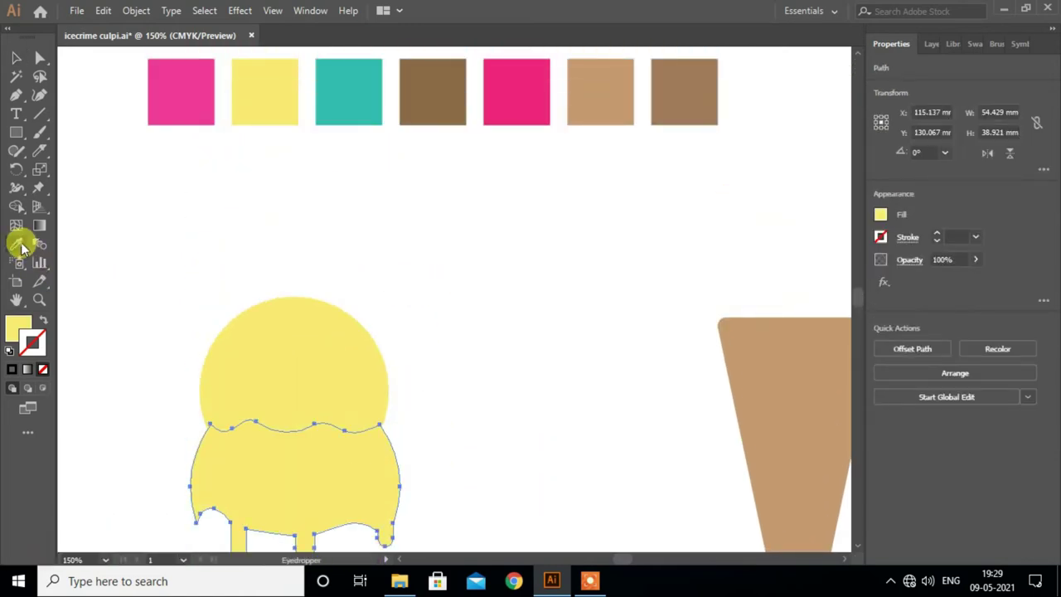
scroll(473, 218, "down", 1)
left_click(438, 78)
scroll(454, 221, "down", 1)
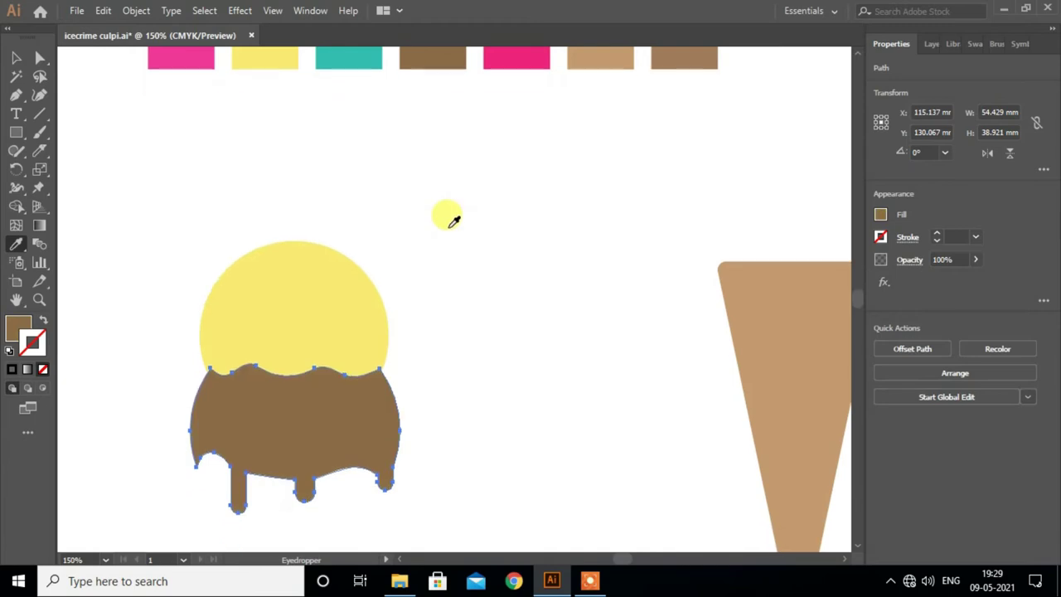
scroll(454, 221, "up", 1)
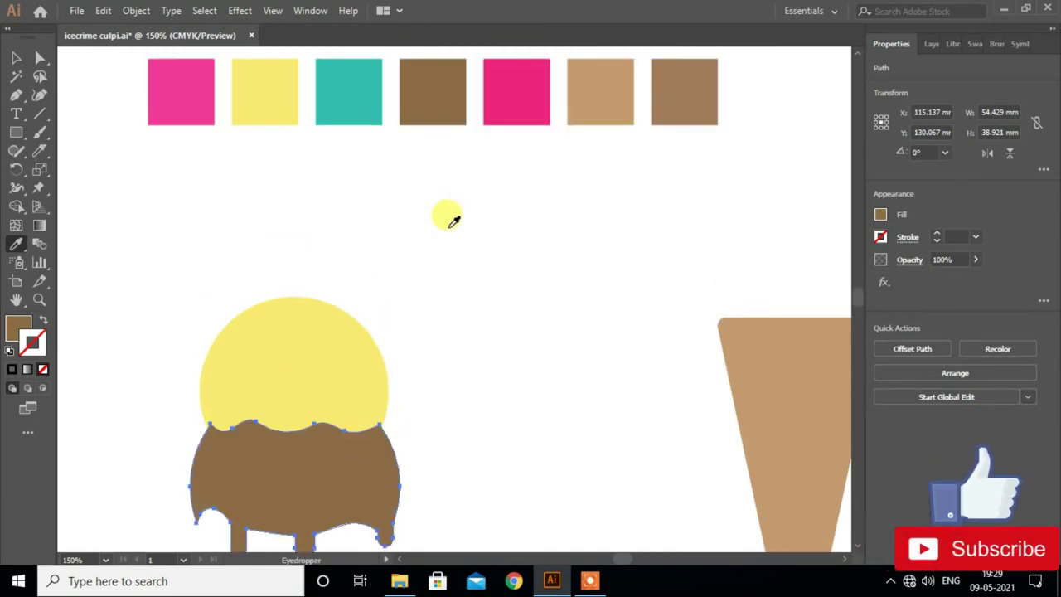
scroll(454, 221, "down", 1)
left_click(17, 58)
left_click(495, 233)
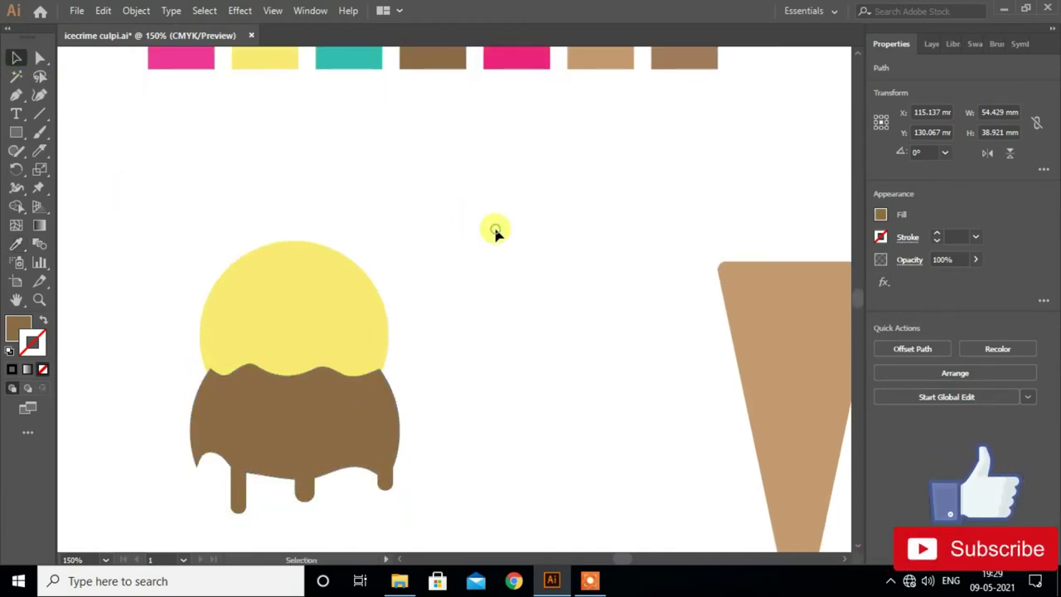
scroll(495, 234, "down", 2)
scroll(495, 234, "down", 1)
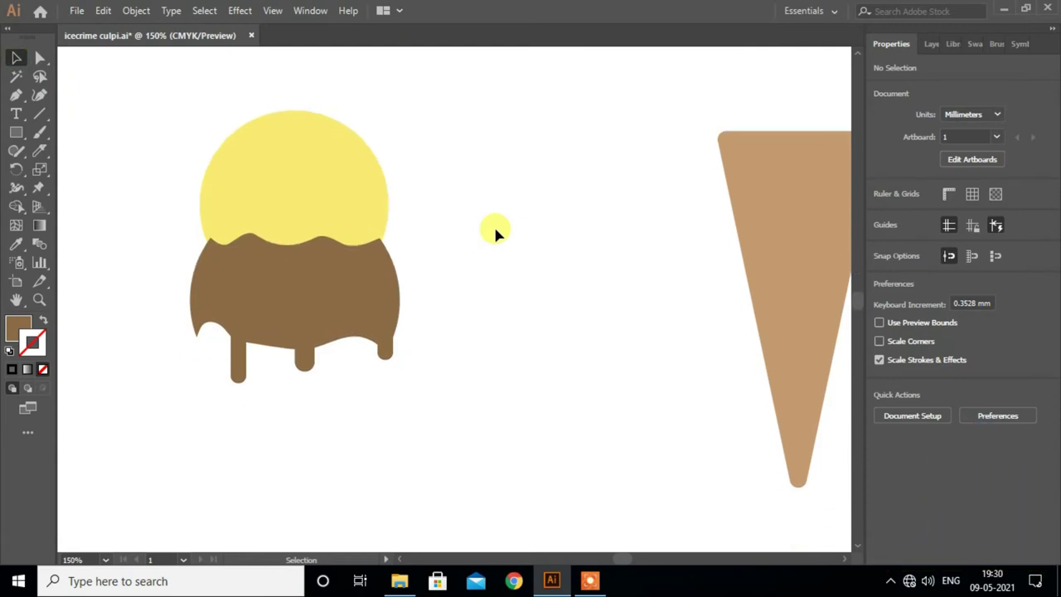
Step: Round the sharp corners where the three drips meet the chocolate shape's lower edge
left_click(280, 322)
scroll(259, 336, "up", 2)
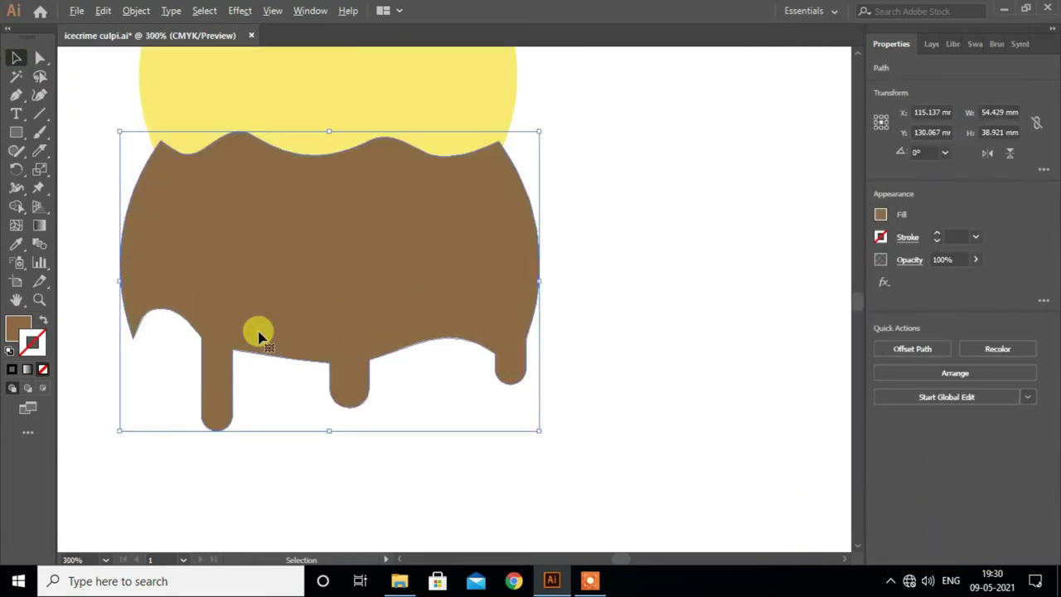
left_click(40, 60)
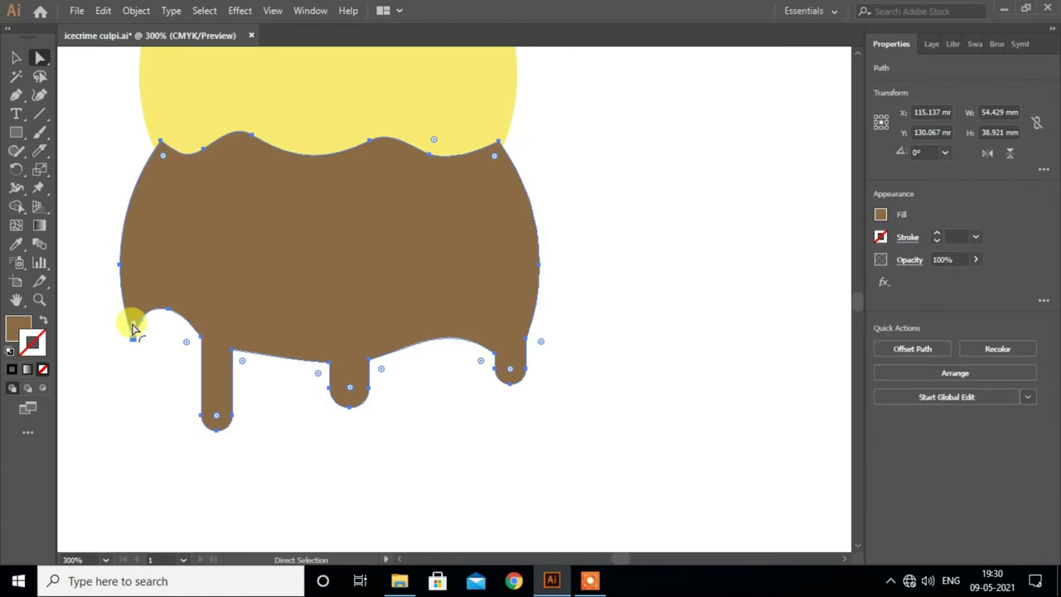
left_click_drag(433, 337, 442, 343)
left_click_drag(369, 345, 361, 346)
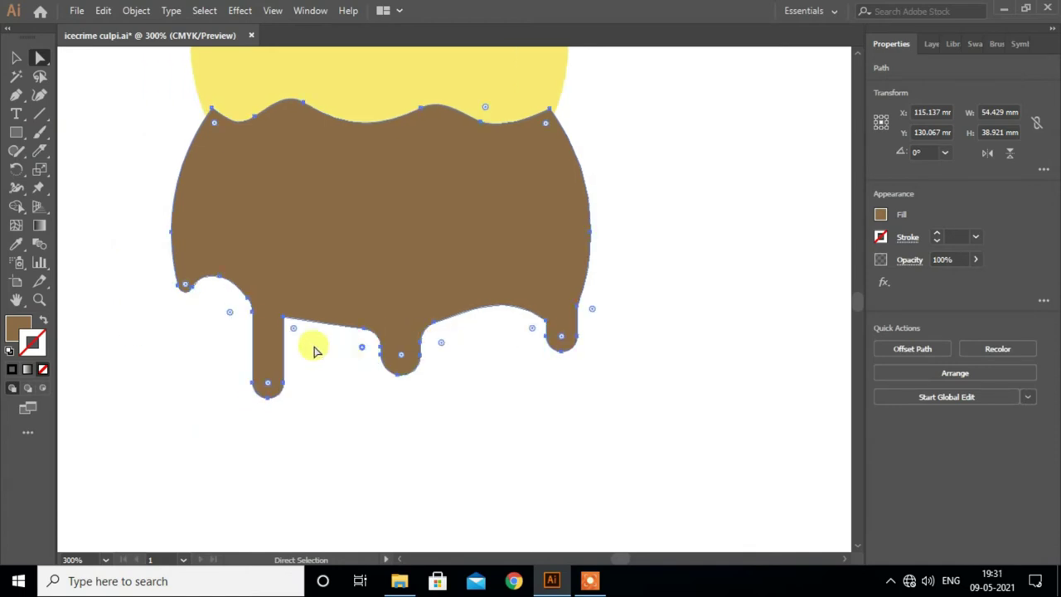
left_click_drag(293, 330, 296, 331)
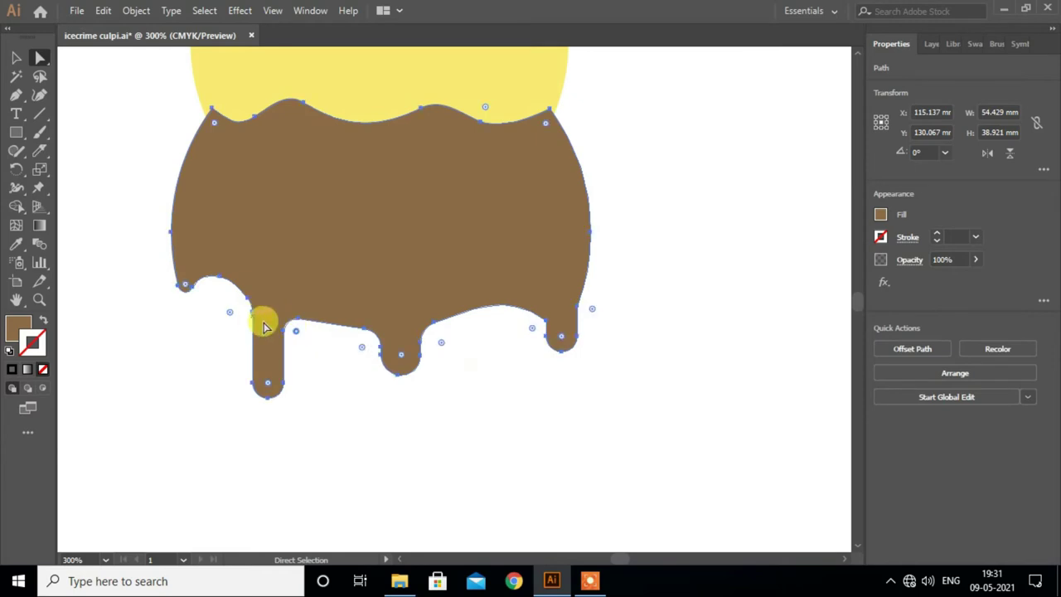
left_click_drag(531, 334, 525, 339)
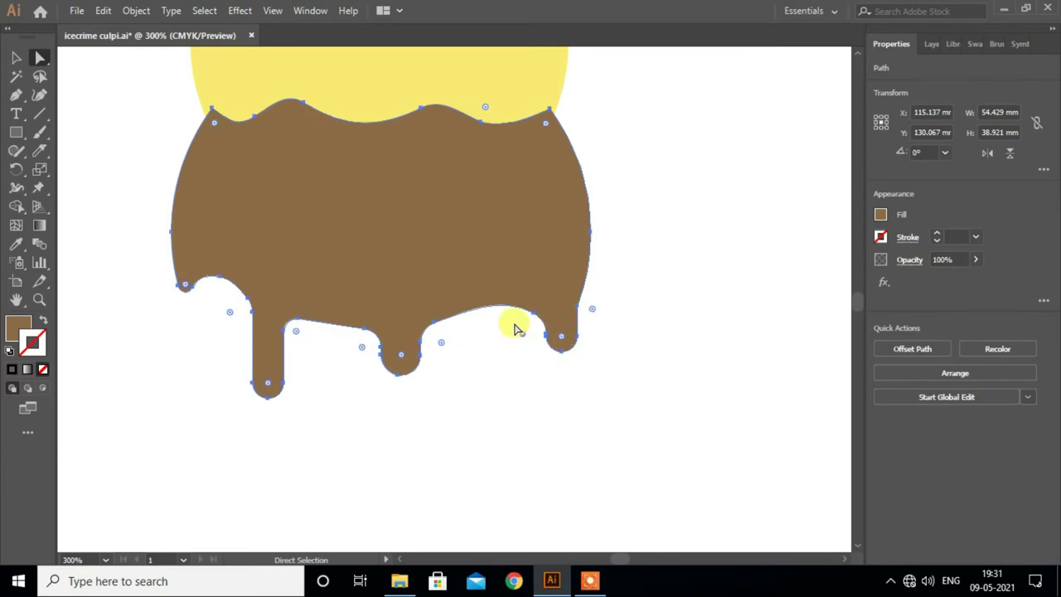
Step: Round the chocolate shape's top-right and top-left corners
scroll(514, 324, "up", 2)
left_click_drag(545, 182, 543, 189)
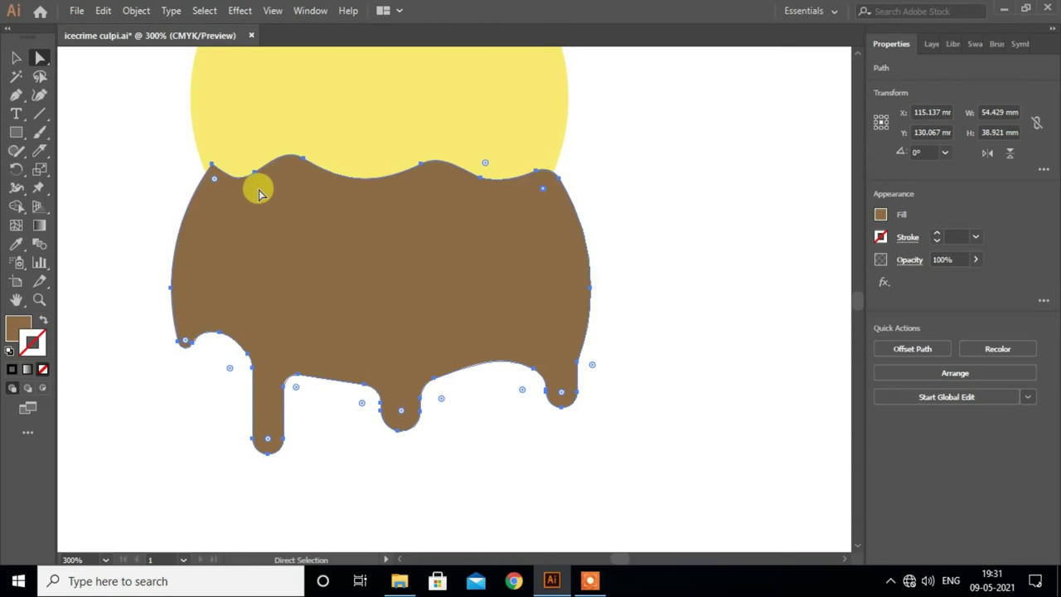
left_click_drag(214, 184, 217, 189)
scroll(360, 310, "down", 2)
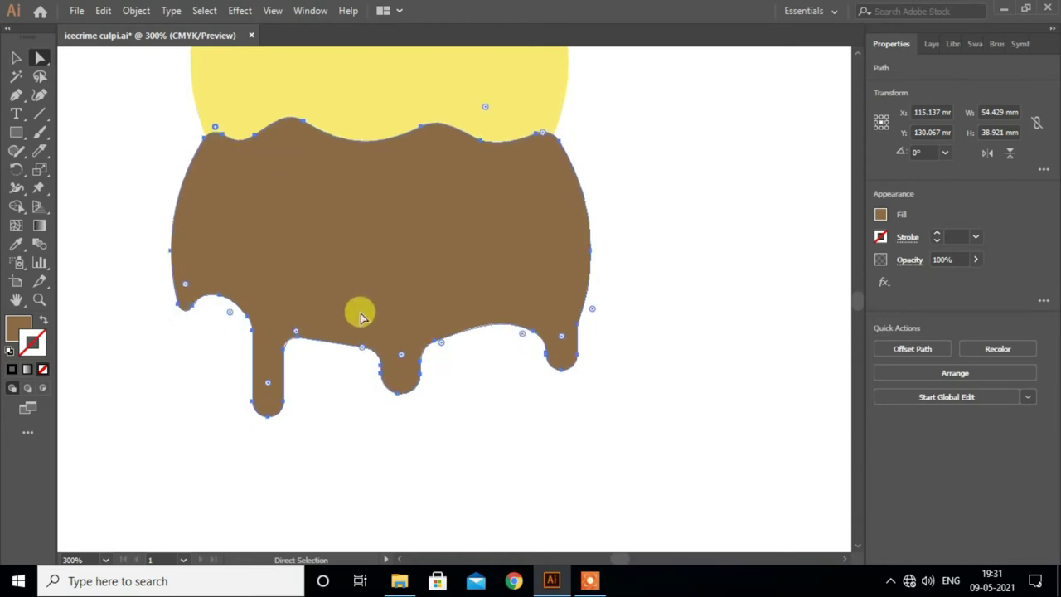
scroll(350, 356, "down", 2)
left_click(16, 57)
Step: Inspect the brown drip and yellow scoop circle before adding sprinkles
left_click(349, 386)
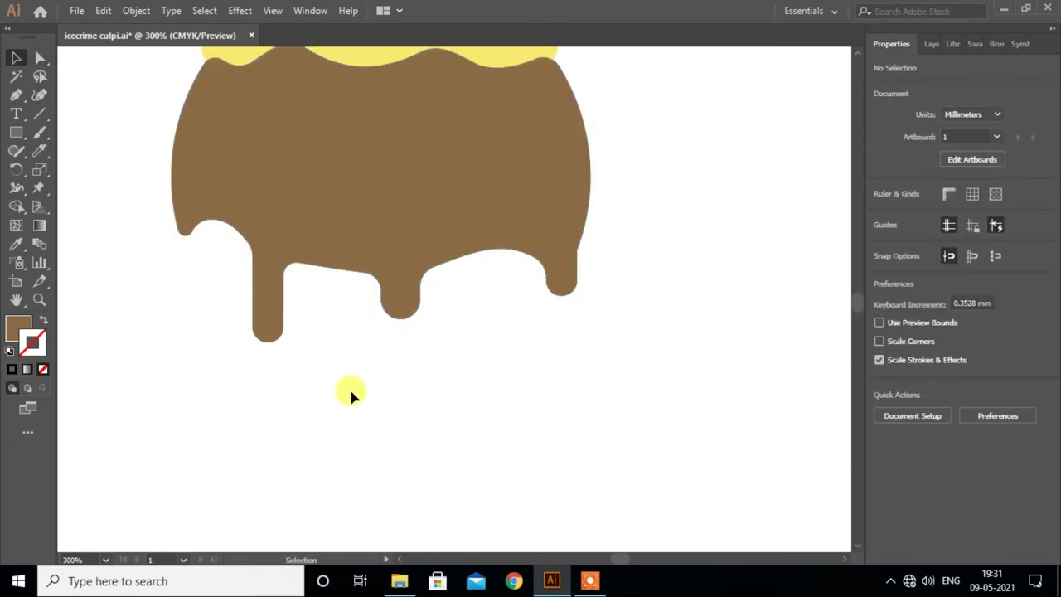
scroll(349, 386, "down", 1)
scroll(349, 386, "down", 1)
scroll(349, 386, "up", 1)
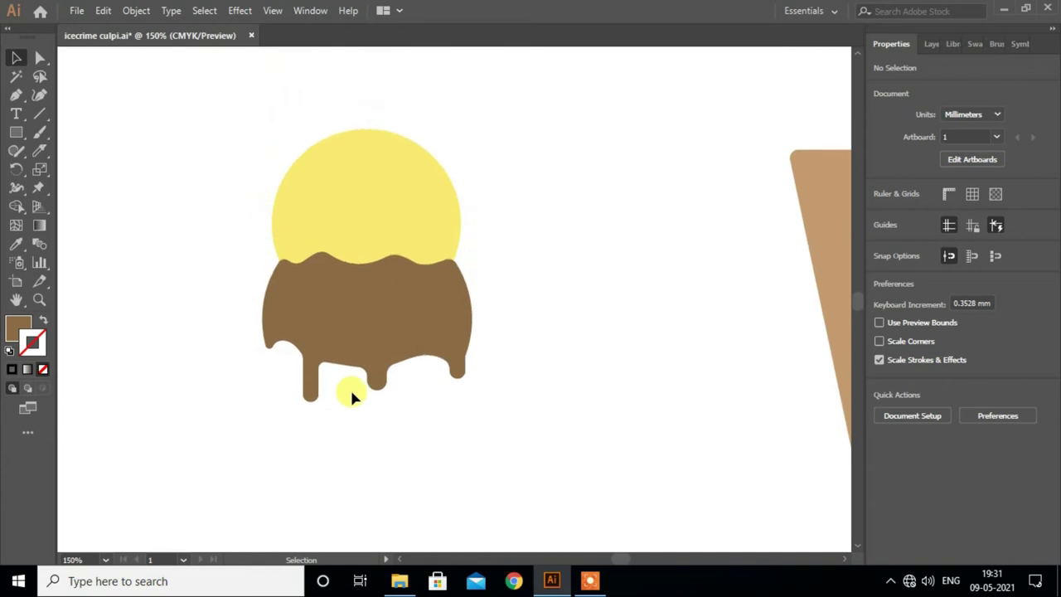
left_click(350, 205)
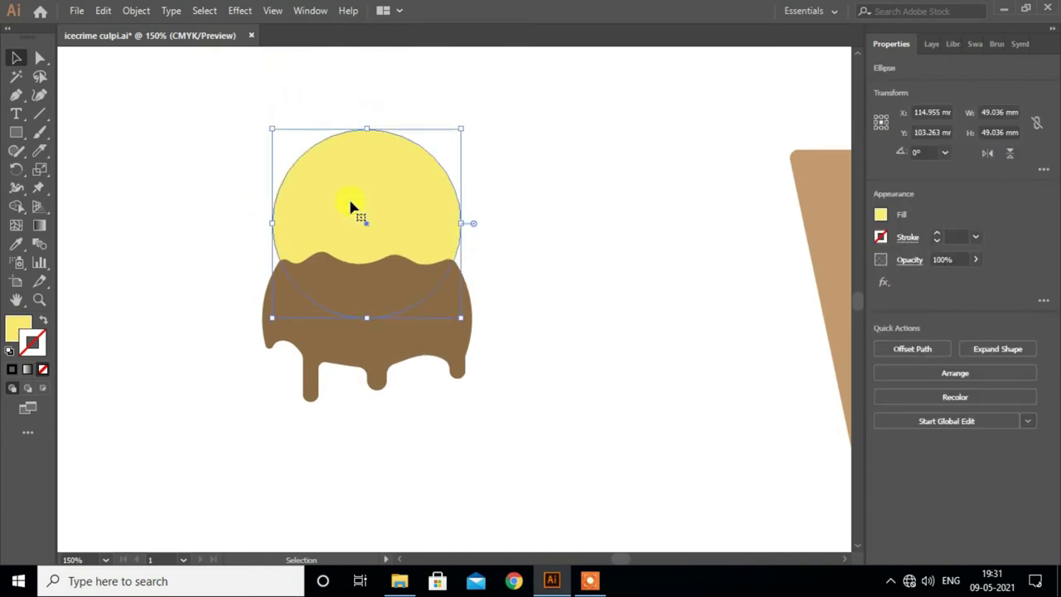
scroll(351, 207, "down", 1)
scroll(351, 207, "up", 1)
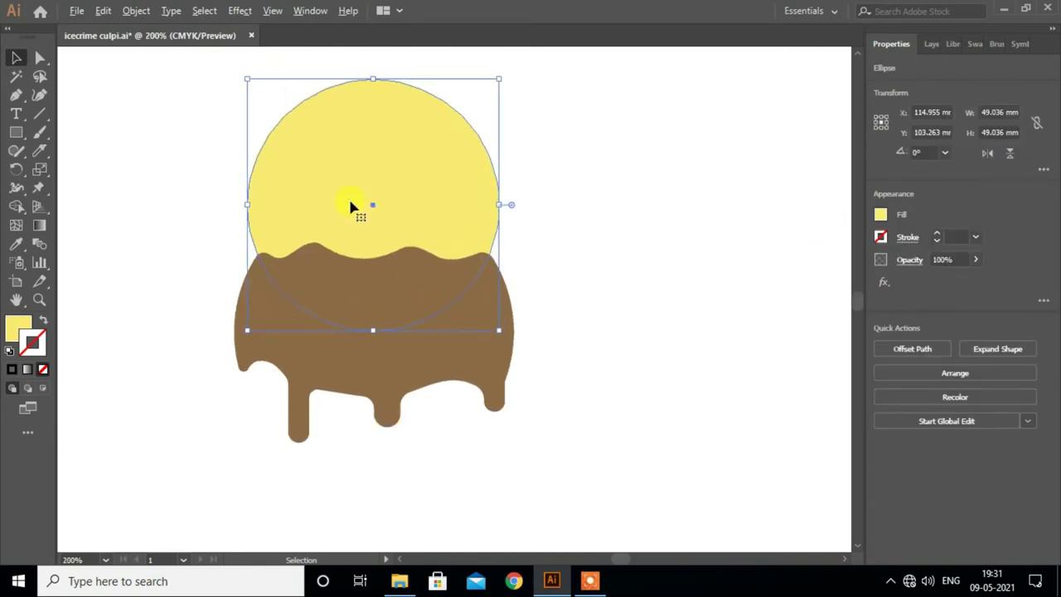
scroll(350, 207, "down", 1)
left_click(149, 182)
Step: Draw three small yellow ellipses beside the scoop as sprinkles
left_click(16, 133)
mouse_move(560, 148)
left_mouse_down()
mouse_move(581, 181)
mouse_move(605, 176)
mouse_move(611, 200)
mouse_move(586, 213)
left_mouse_up()
left_click_drag(641, 174, 664, 205)
left_click_drag(636, 239, 605, 242)
left_click(16, 57)
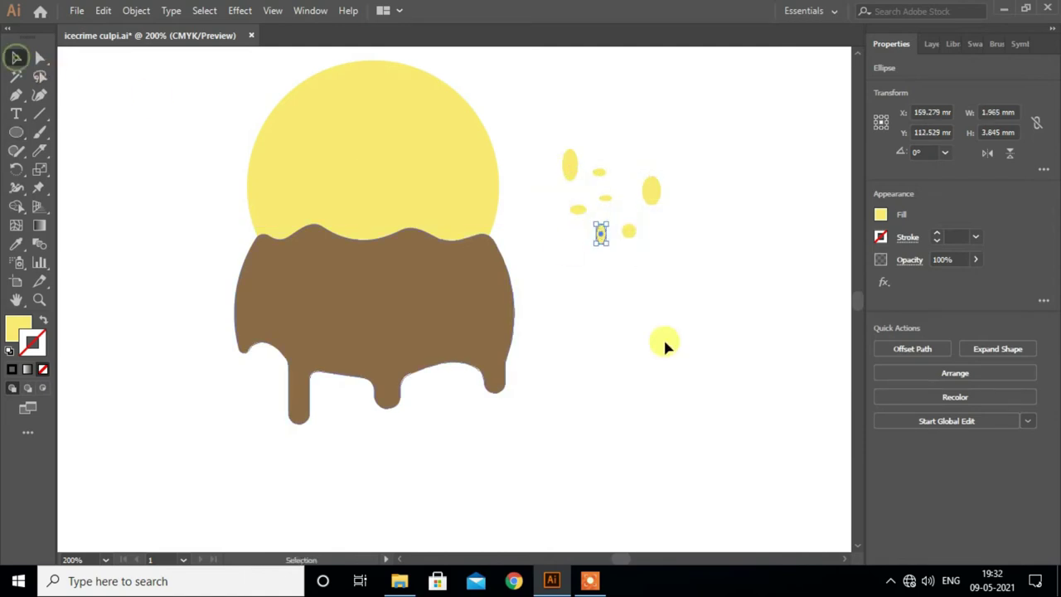
left_click(663, 340)
Step: Shrink and rearrange the small sprinkle ellipses into a tight cluster
left_click(567, 174)
mouse_move(575, 176)
left_mouse_down()
mouse_move(584, 170)
mouse_move(575, 181)
left_mouse_up()
mouse_move(700, 234)
left_mouse_down()
mouse_move(652, 194)
mouse_move(638, 200)
left_mouse_up()
left_click_drag(562, 163, 645, 247)
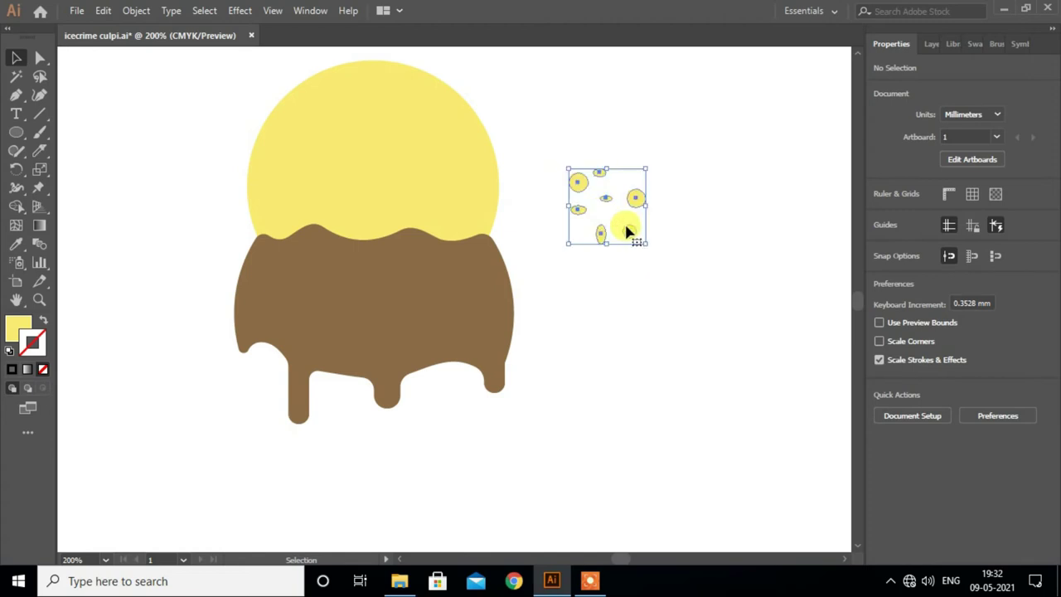
left_click_drag(635, 197, 641, 189)
left_click(633, 235)
left_click_drag(628, 236, 637, 232)
left_click_drag(581, 210, 581, 220)
left_click(614, 206)
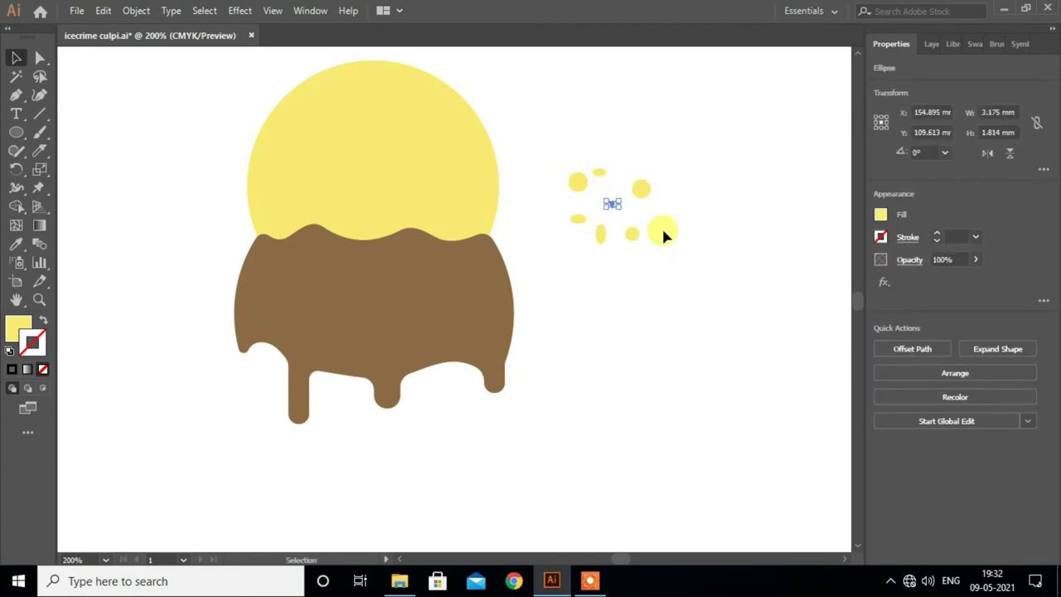
left_click(661, 226)
Step: Select the sprinkle dots and rotate the cluster about 24°
mouse_move(546, 152)
left_mouse_down()
mouse_move(657, 255)
mouse_move(663, 289)
mouse_move(729, 260)
mouse_move(715, 277)
mouse_move(736, 280)
mouse_move(562, 162)
left_mouse_up()
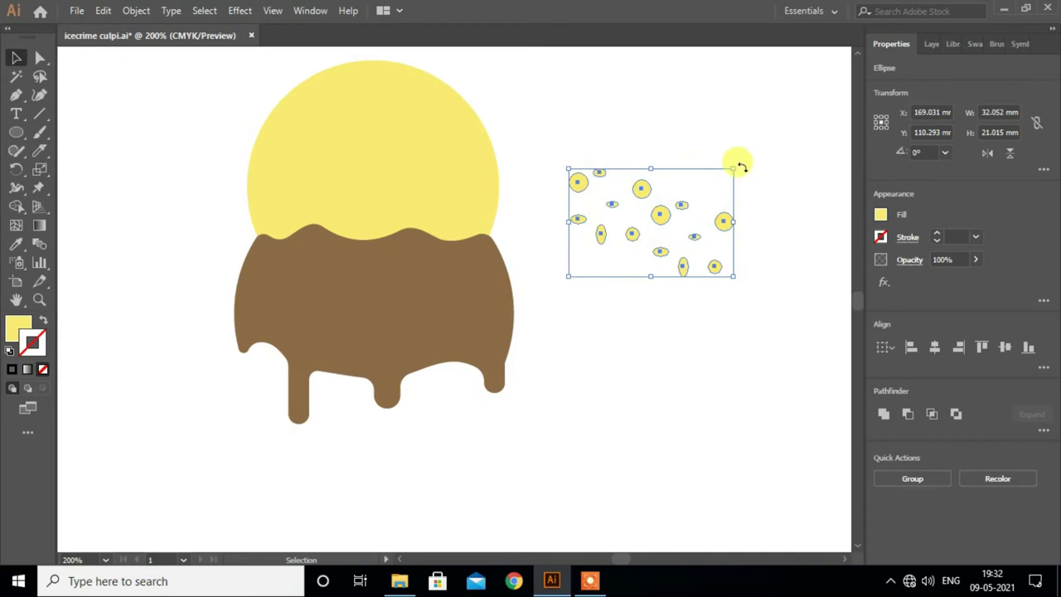
left_click_drag(740, 166, 727, 266)
scroll(722, 290, "up", 1)
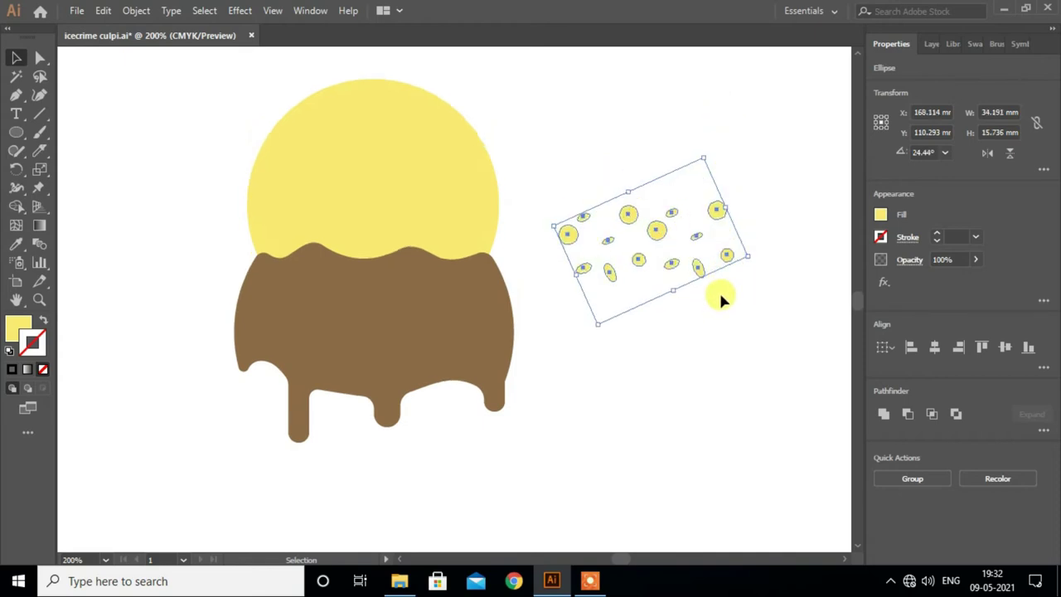
scroll(719, 296, "down", 1)
Step: Recolour the sprinkle cluster with a red fill swatch
scroll(719, 296, "down", 1)
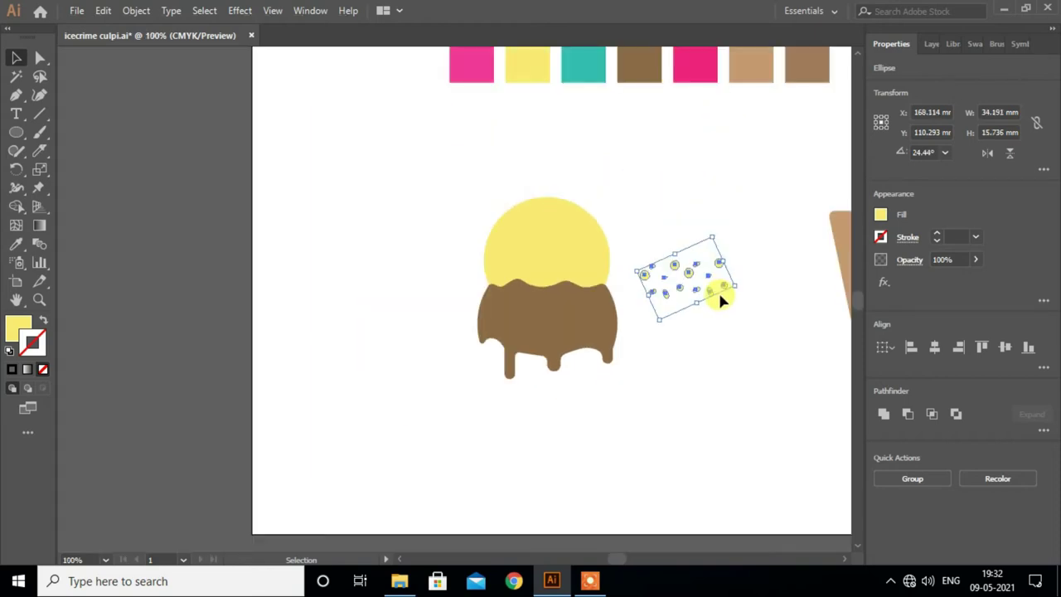
scroll(720, 297, "up", 1)
left_click(18, 247)
left_click(489, 242)
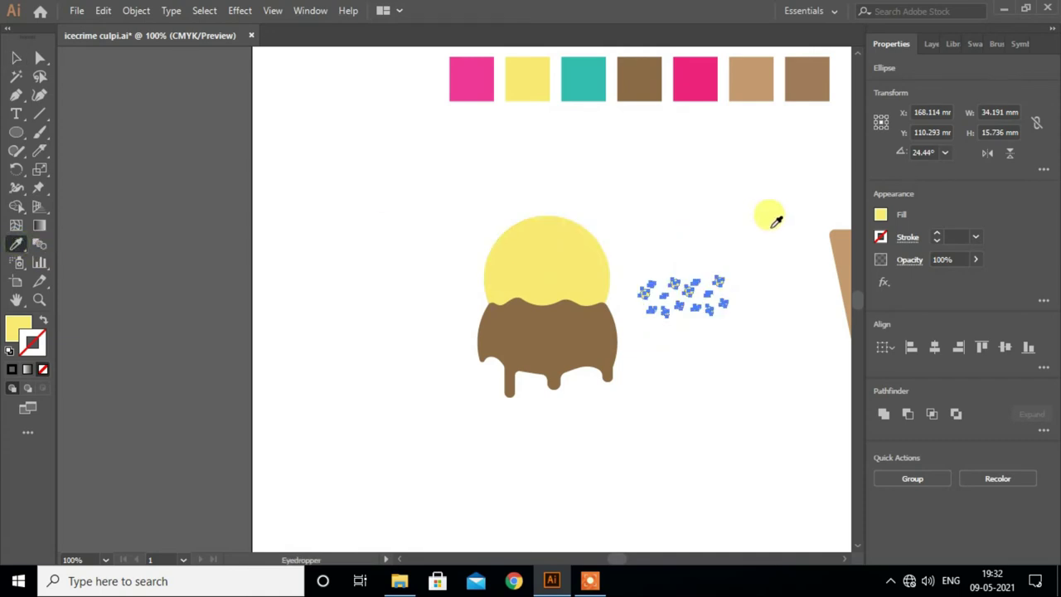
left_click(471, 104)
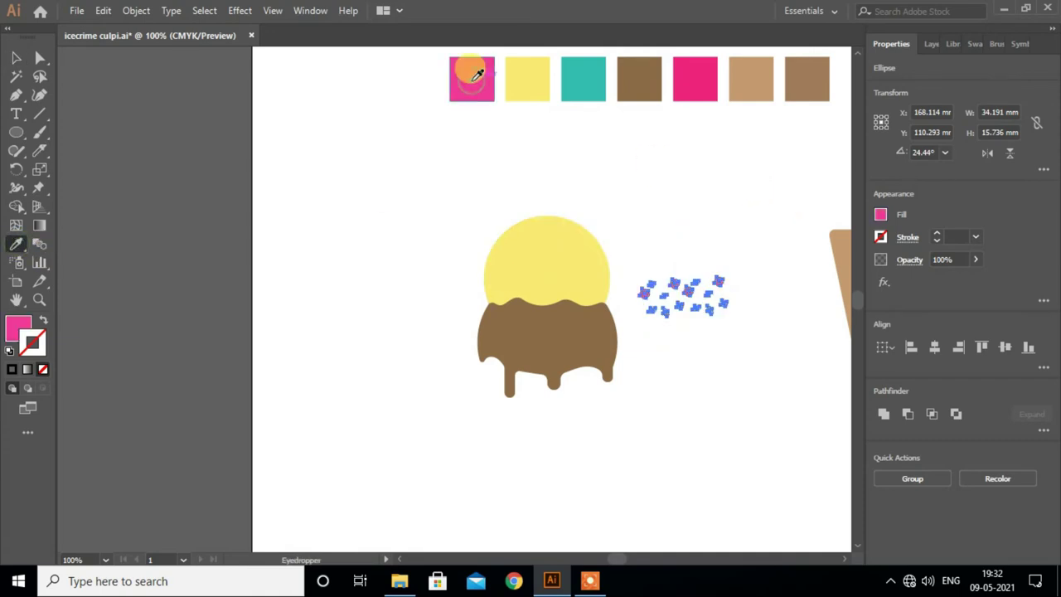
left_click(881, 216)
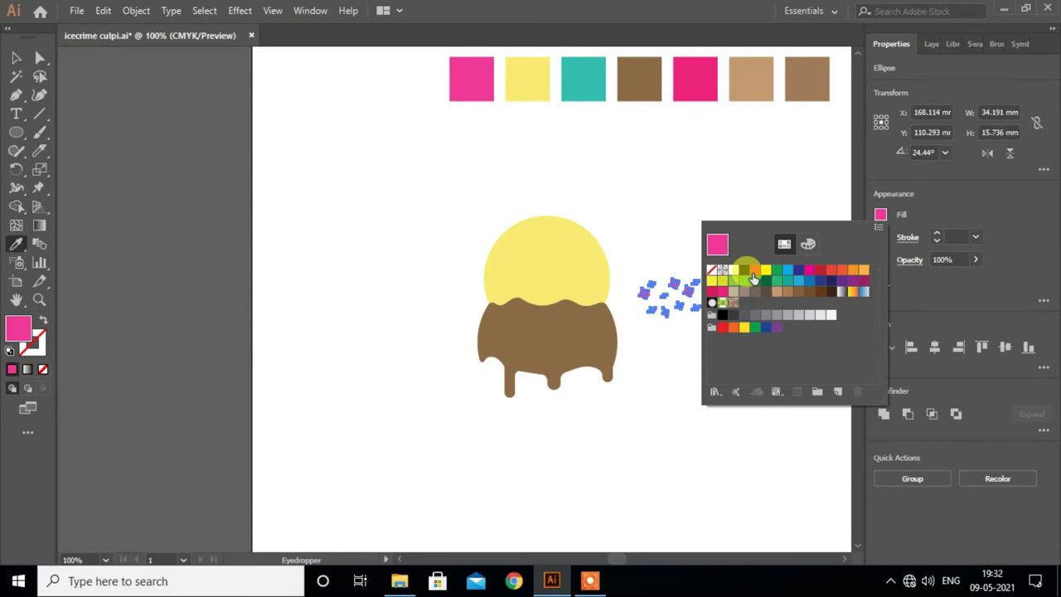
left_click(753, 278)
Step: Move the red sprinkle group onto the yellow scoop
left_click(15, 58)
left_click_drag(692, 294, 556, 262)
left_click(693, 249)
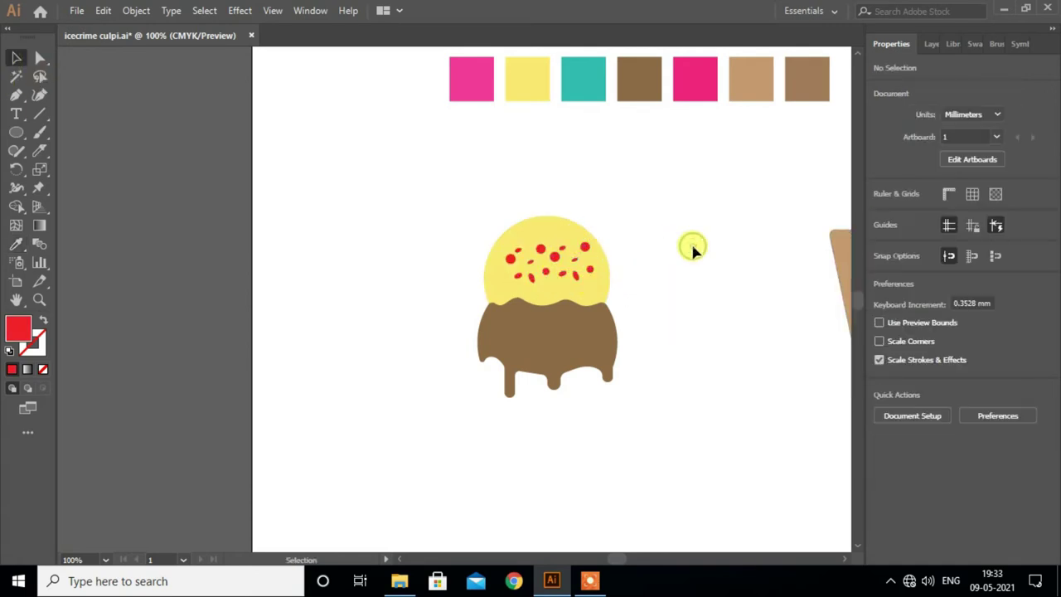
scroll(662, 242, "down", 1)
scroll(659, 242, "up", 3)
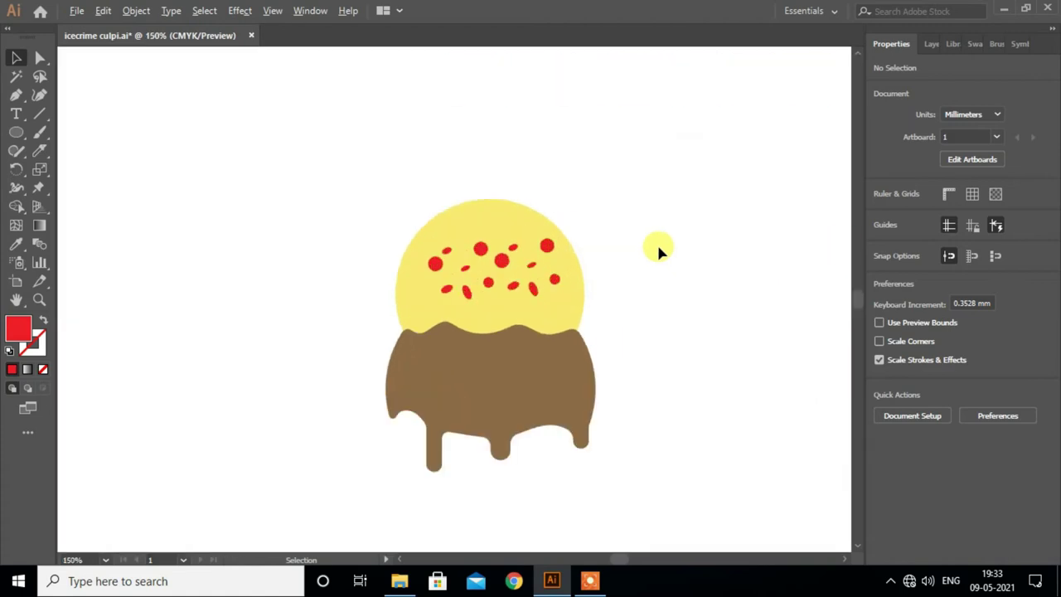
Step: Nudge and drag two red sprinkles to new spots higher on the scoop
left_click(467, 300)
key("Down")
key("Down")
key("Down")
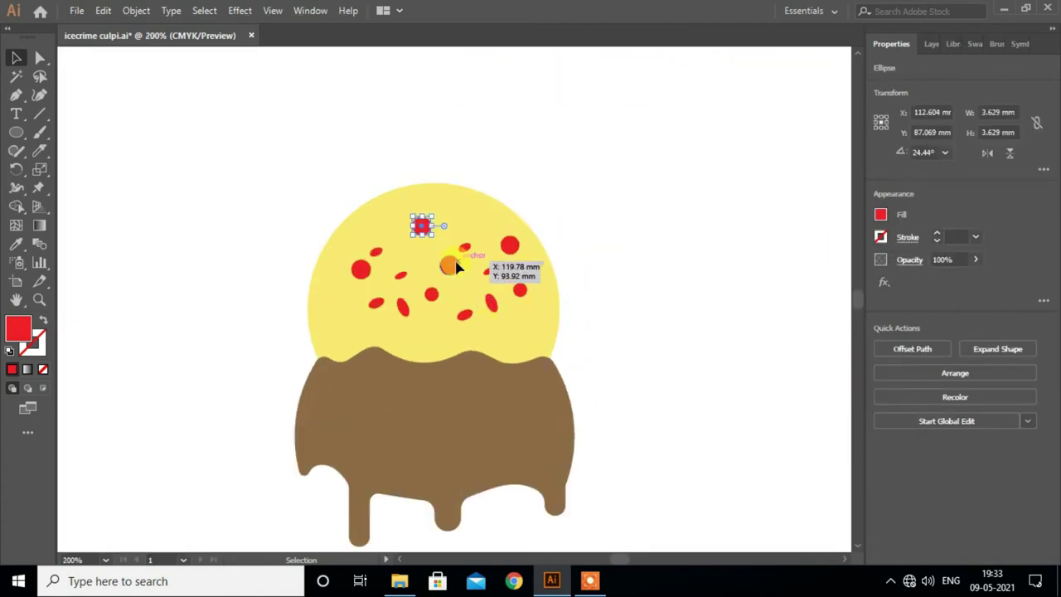
mouse_move(456, 265)
left_mouse_down()
mouse_move(444, 266)
mouse_move(467, 237)
left_mouse_up()
left_click_drag(375, 303, 362, 273)
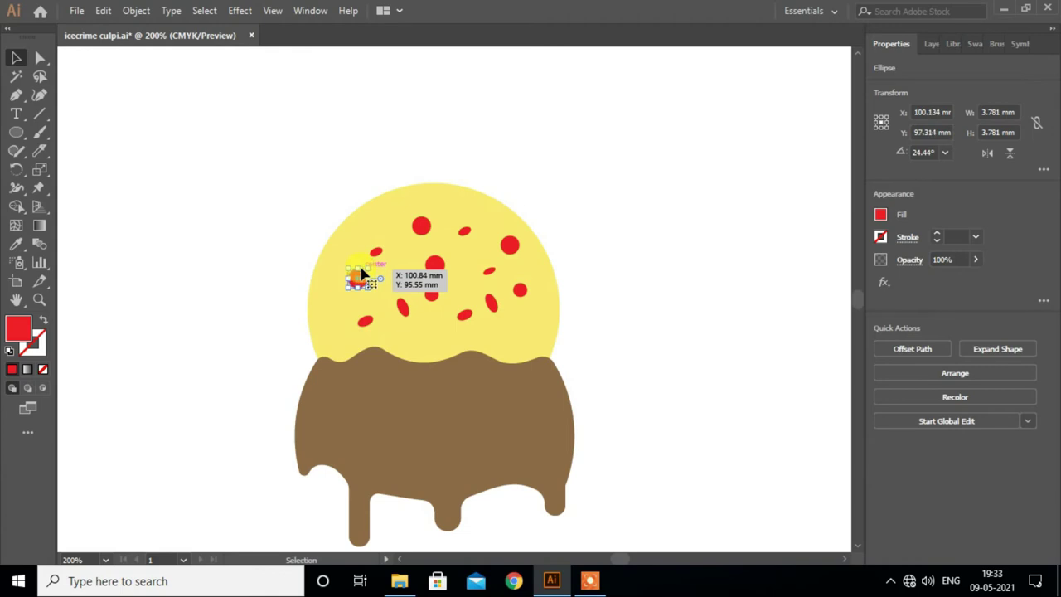
left_click(627, 258)
scroll(628, 258, "down", 3)
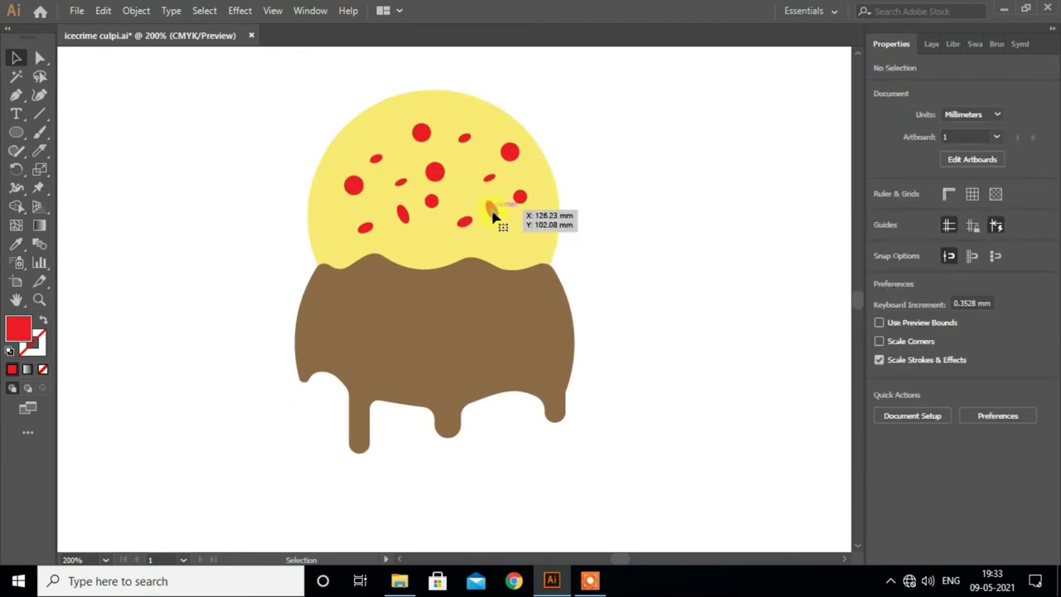
Step: Move another red sprinkle down and right, then select the cone
left_click(490, 210)
left_click_drag(505, 228, 558, 246)
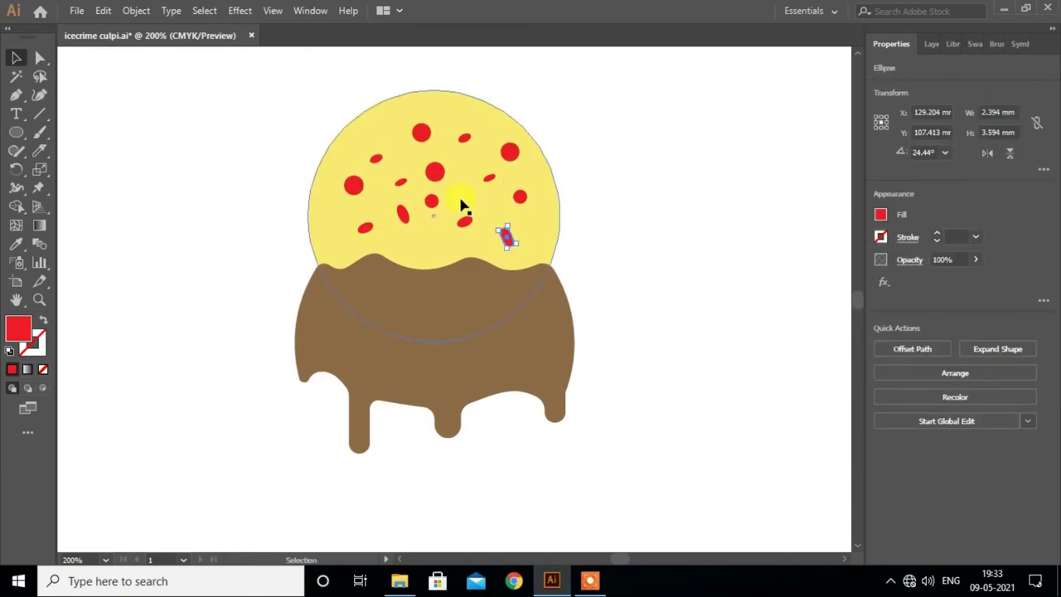
scroll(638, 264, "down", 1)
scroll(639, 264, "down", 1)
left_click(676, 284)
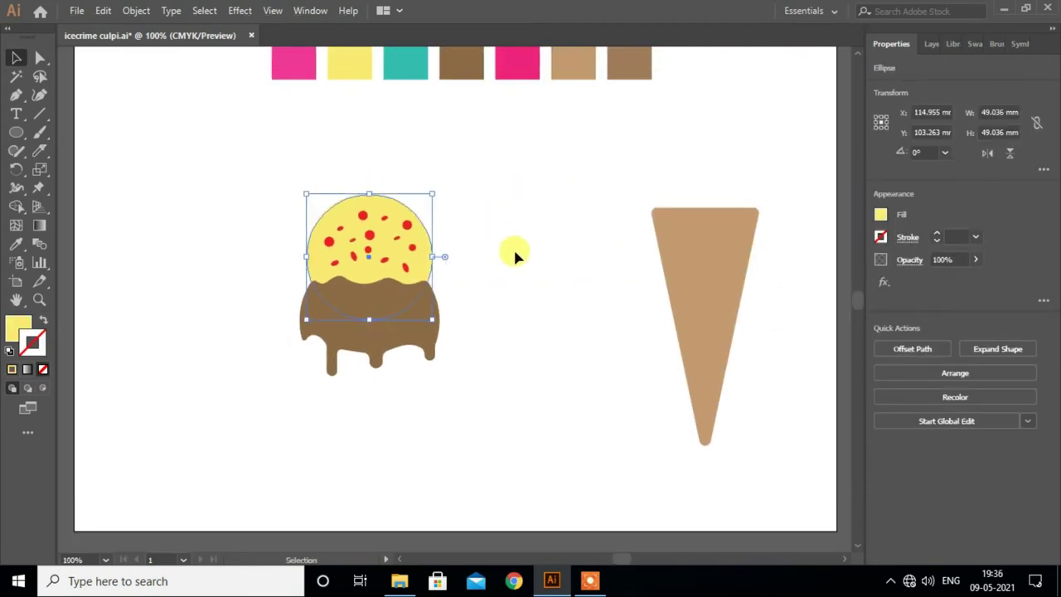
left_click(514, 256)
scroll(521, 249, "down", 3)
scroll(522, 249, "up", 1)
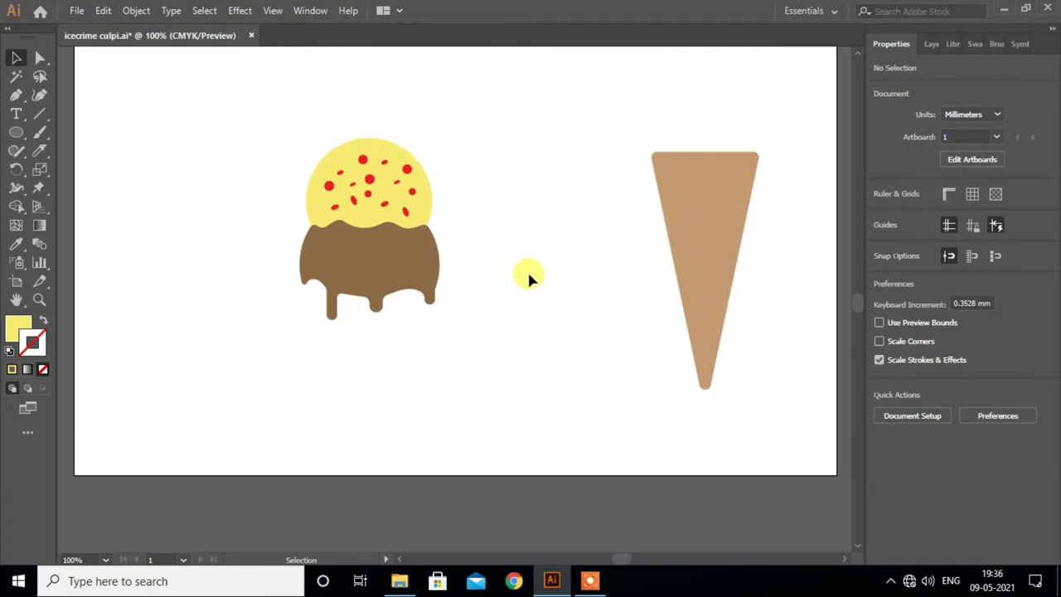
scroll(528, 277, "down", 1)
scroll(580, 257, "up", 1)
left_click(655, 241)
Step: Move the ice cream toward the top-left and the cone next to it
left_click_drag(330, 203, 500, 322)
left_click_drag(440, 277, 306, 210)
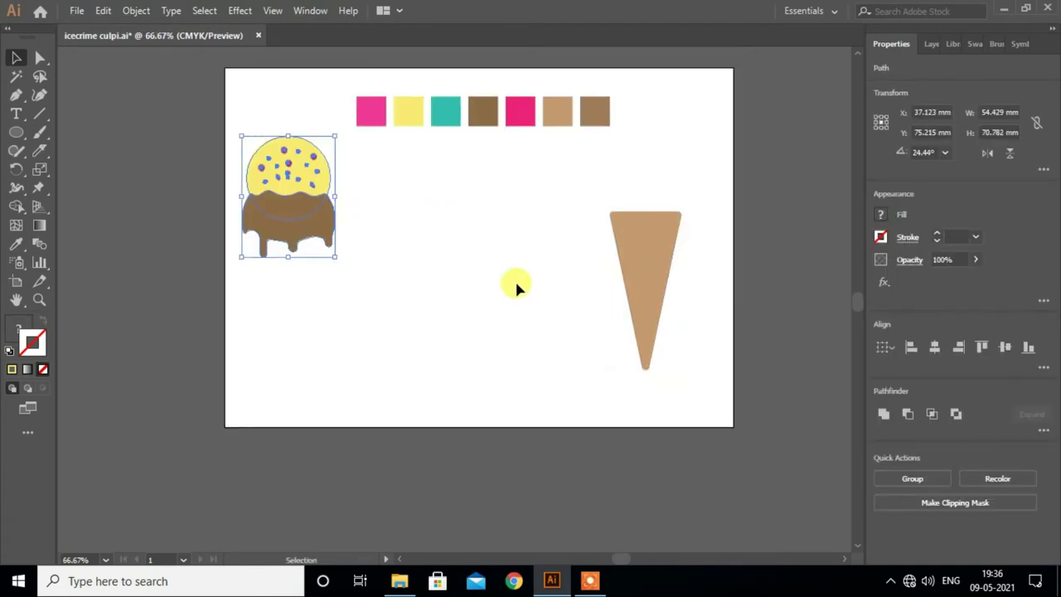
left_click_drag(694, 277, 500, 282)
scroll(503, 276, "up", 2)
scroll(502, 276, "down", 1)
scroll(502, 276, "down", 1)
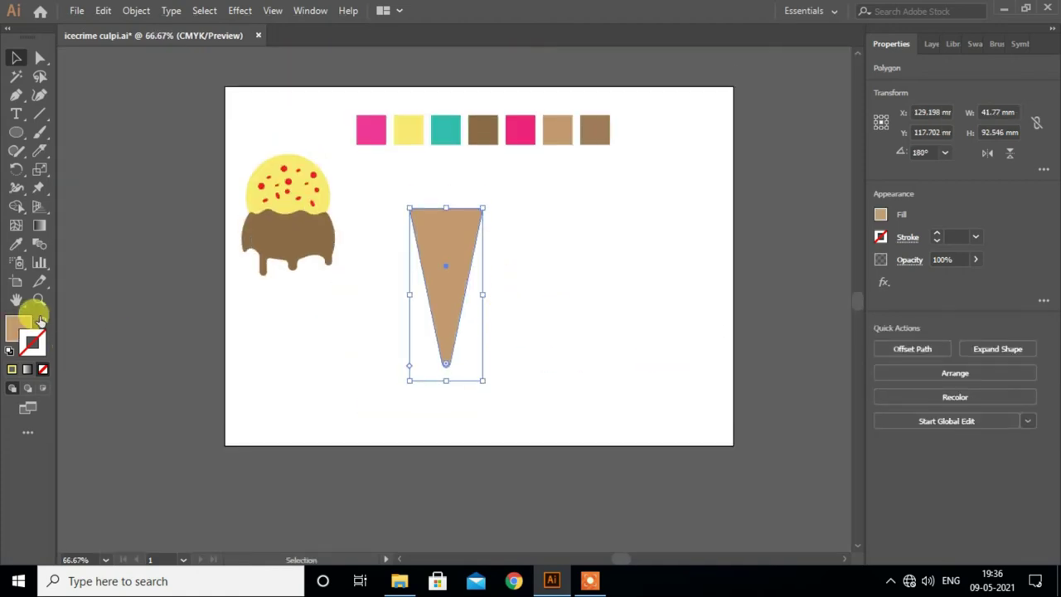
Step: Deselect the cone and pick the dark brown swatch at the row's end
left_click(39, 114)
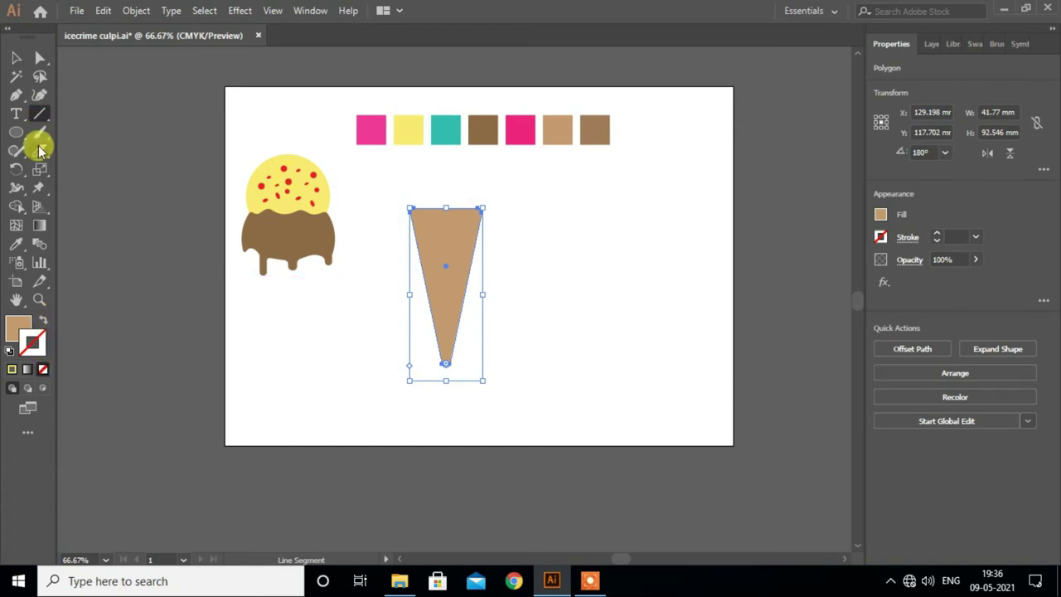
left_click(15, 57)
left_click(318, 353)
left_click(592, 132)
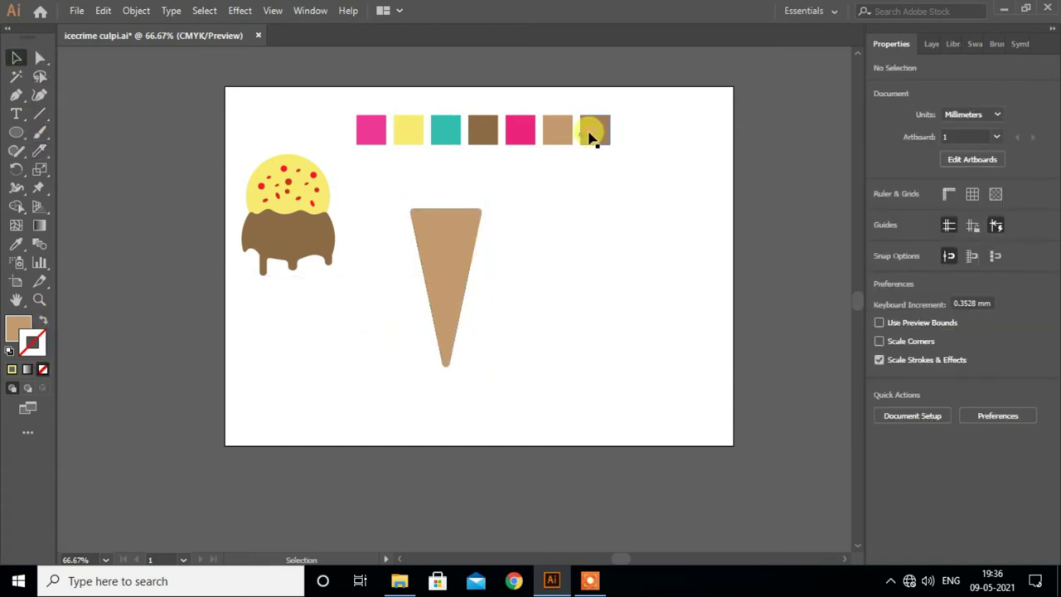
Step: Set the fill to a darker brown and the stroke to 936F51
double_click(20, 328)
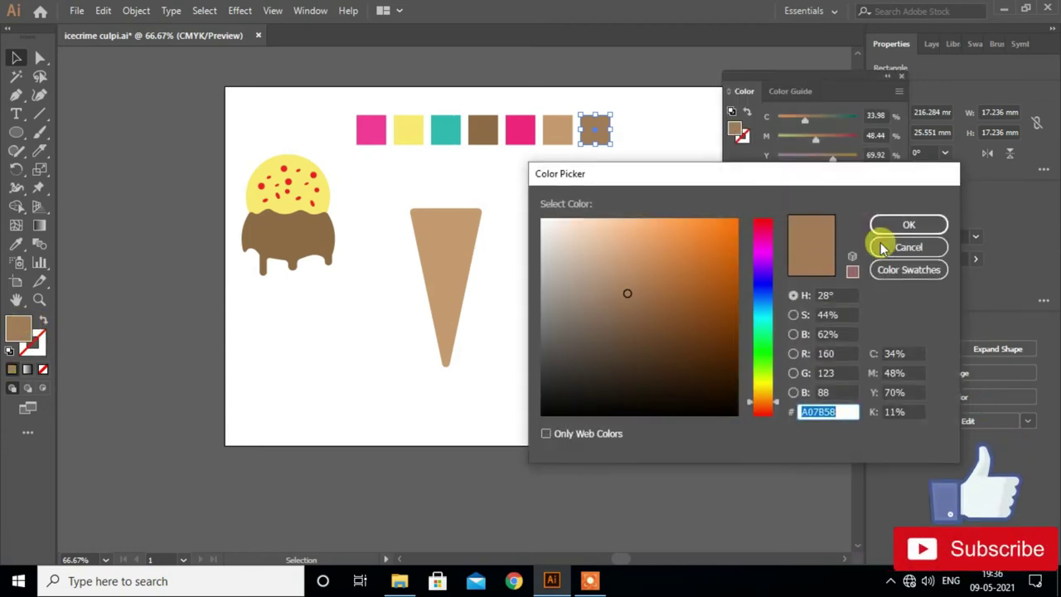
left_click(630, 302)
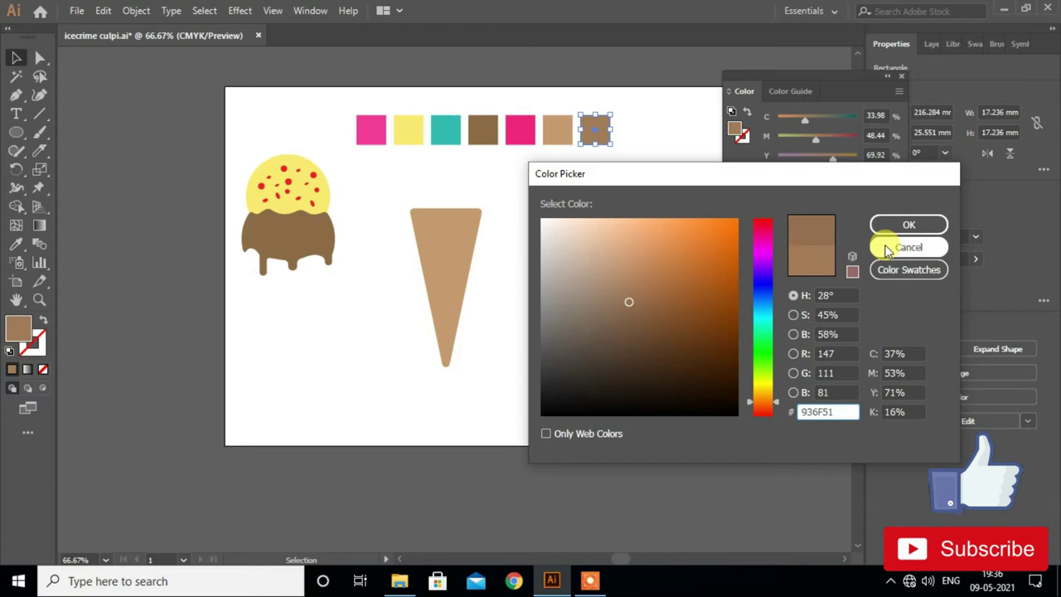
left_click(891, 219)
key("backslash")
double_click(42, 348)
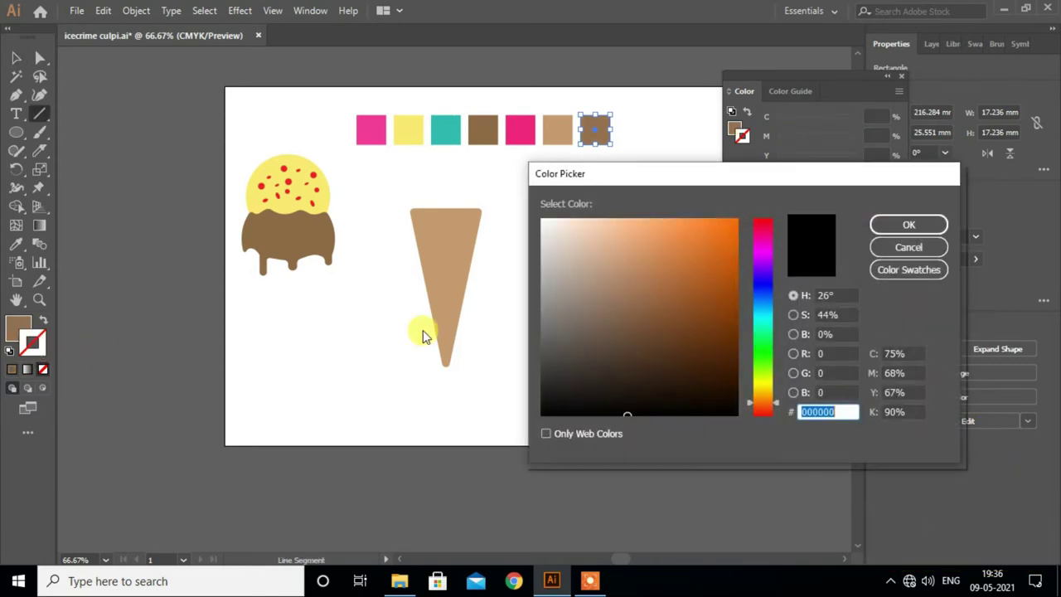
type("936F51")
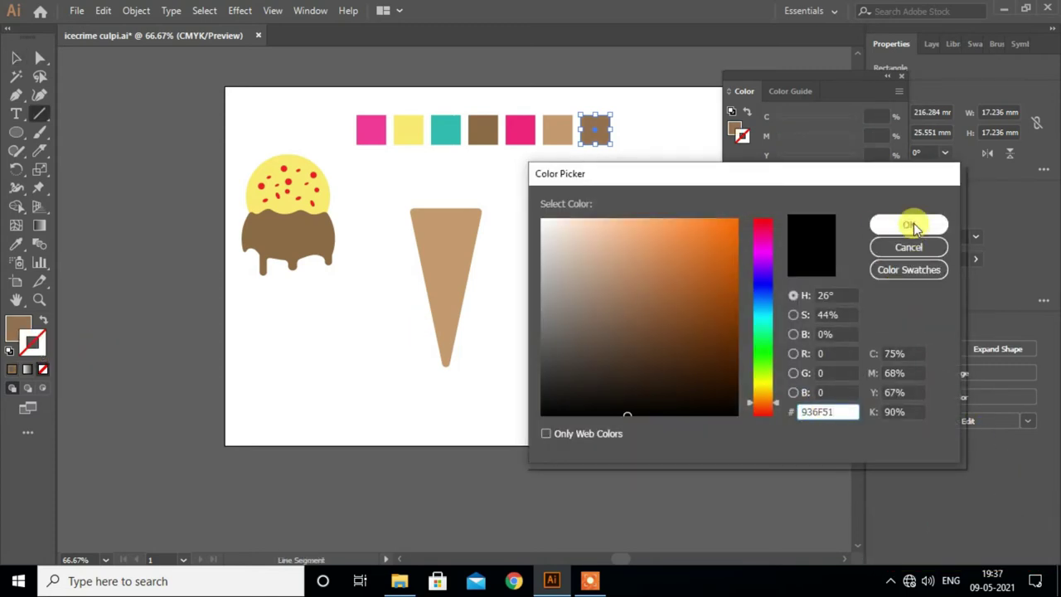
left_click(908, 225)
Step: Draw a vertical brown line to the right of the cone
left_click_drag(569, 226, 565, 362)
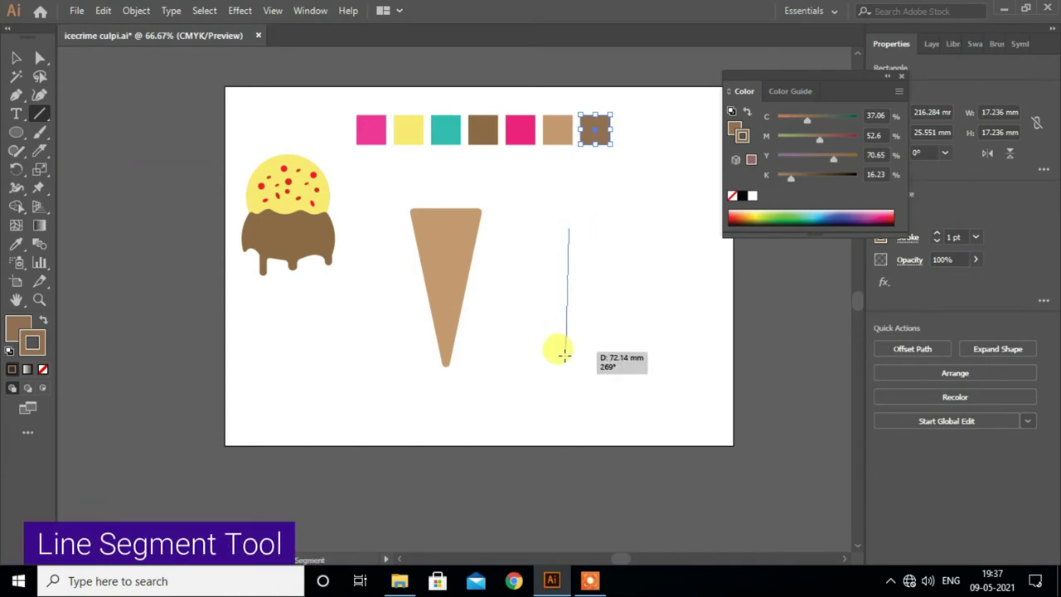
scroll(565, 362, "up", 1, "alt")
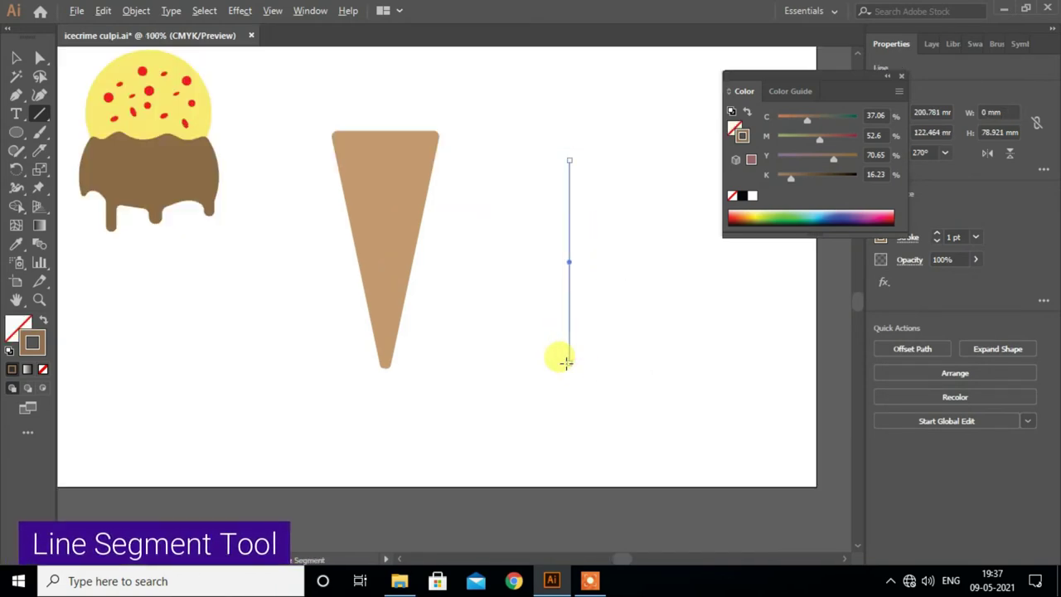
scroll(568, 358, "up", 1)
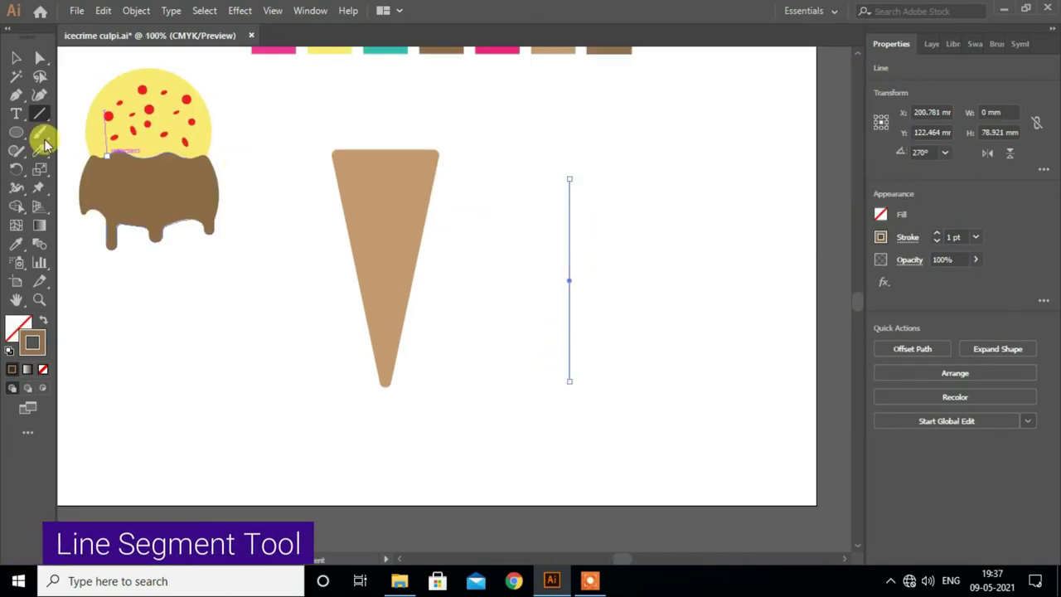
key("v")
left_click(611, 267)
Step: Make the line 4 pt and rotate it into a diagonal across the cone top
left_click_drag(569, 257, 551, 244)
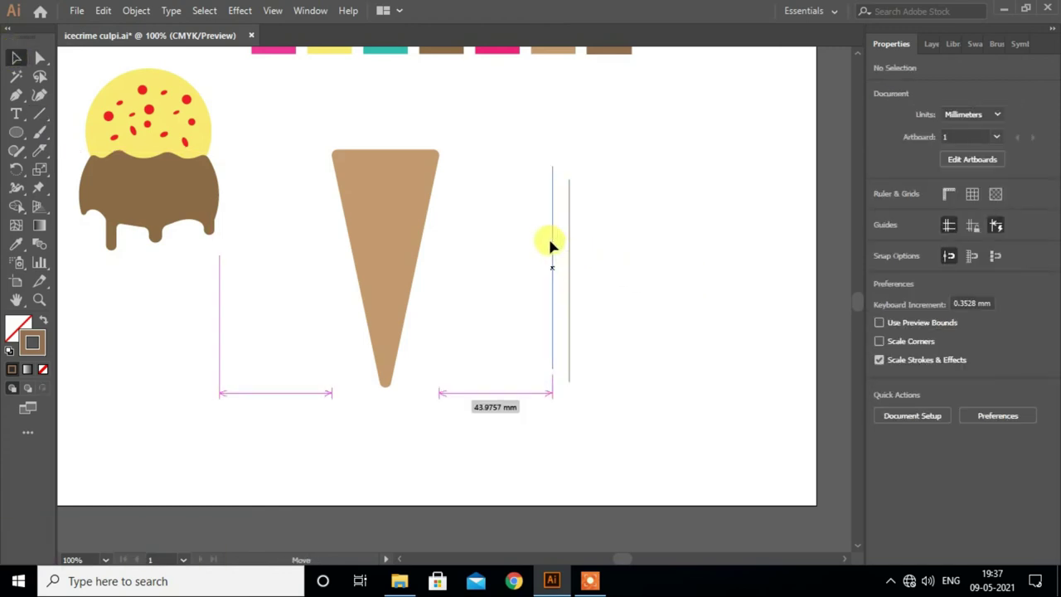
left_click(976, 239)
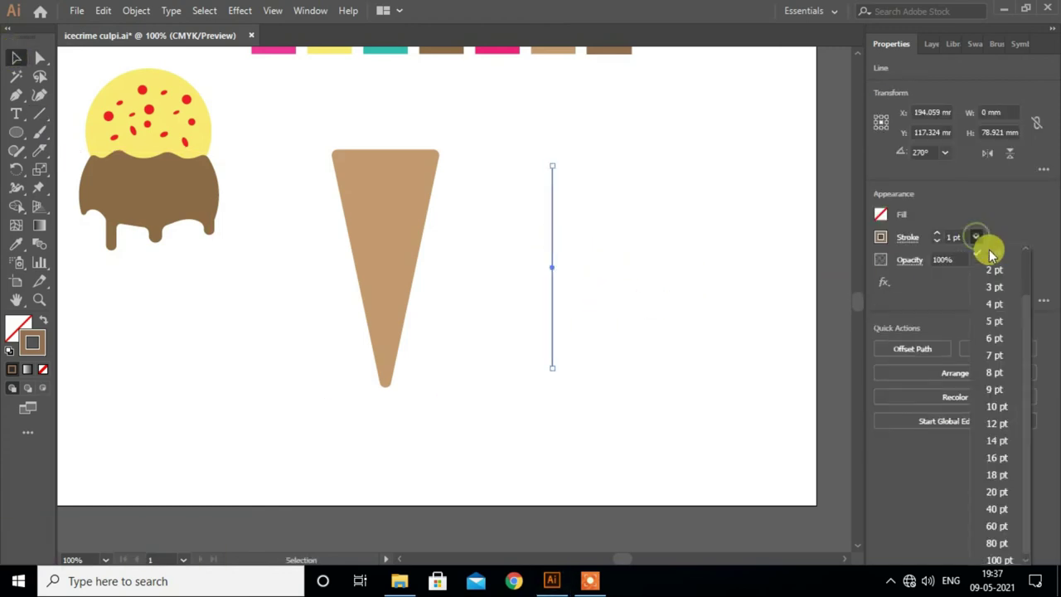
left_click(996, 300)
left_click(592, 286)
left_click_drag(553, 244, 536, 243)
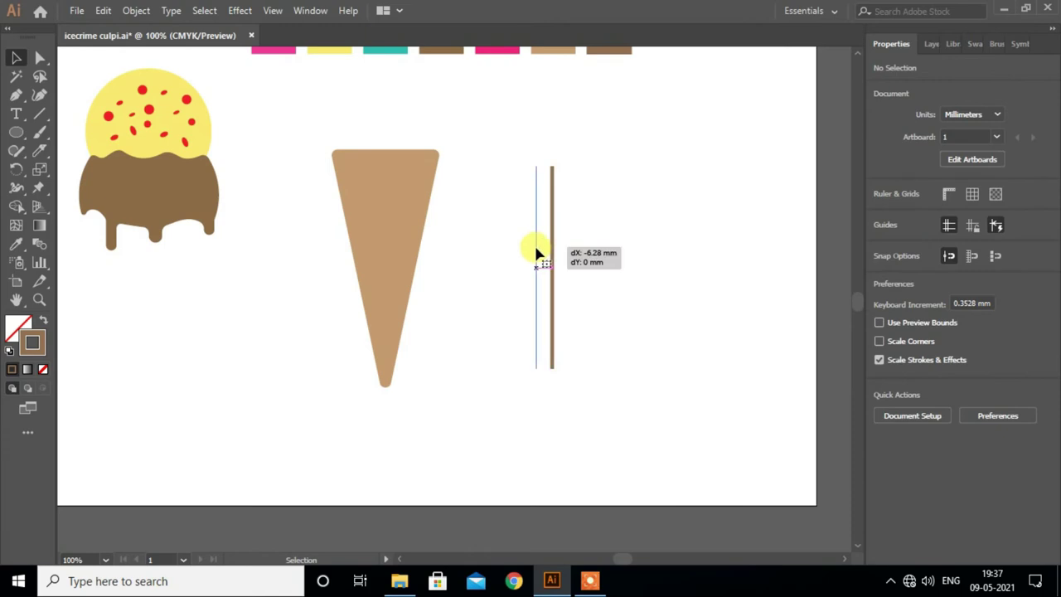
left_click_drag(543, 162, 578, 184)
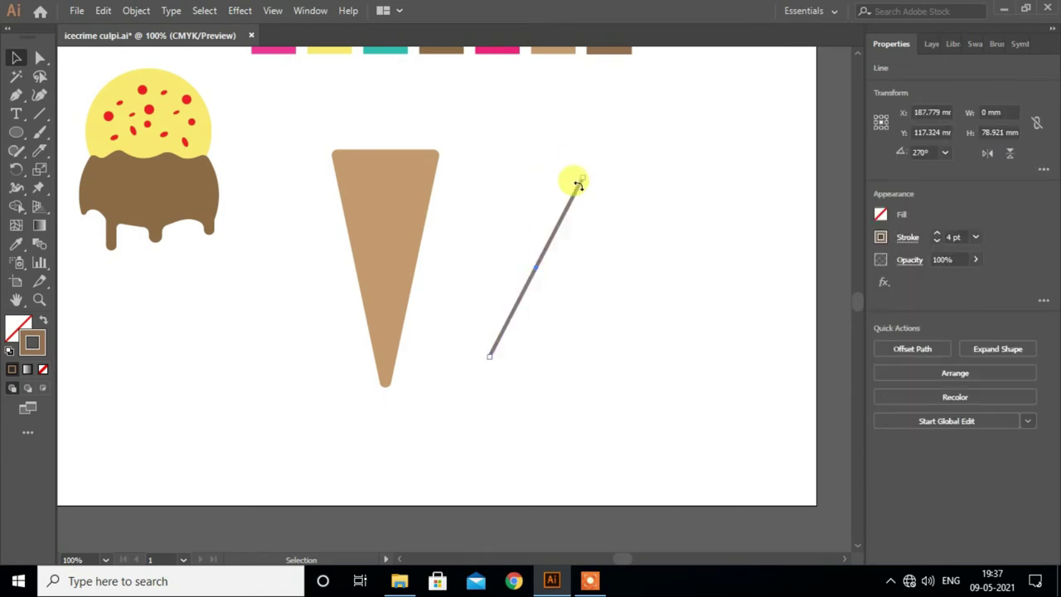
left_click_drag(559, 232, 362, 153)
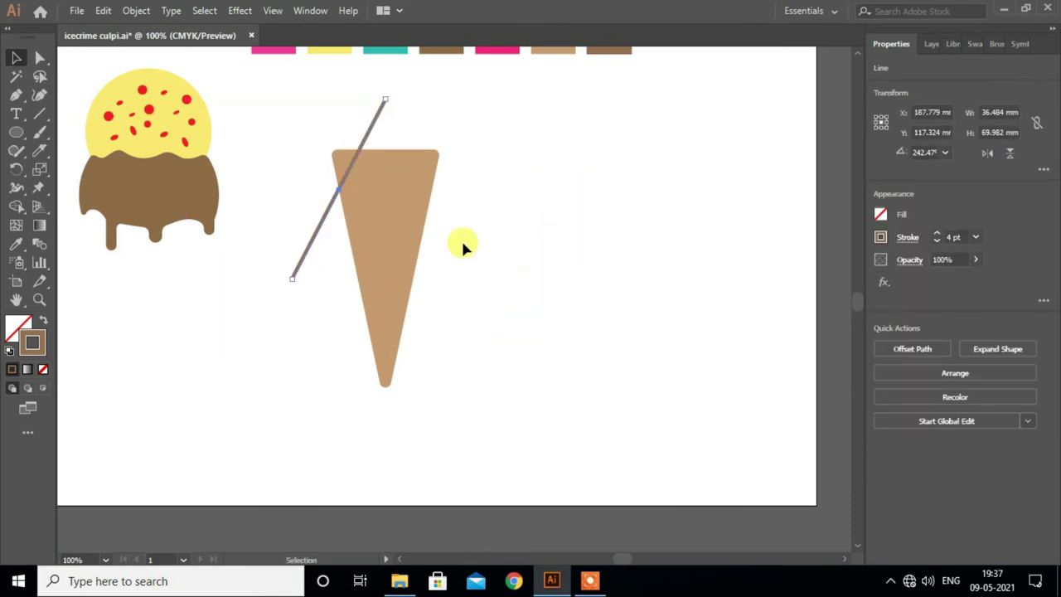
Step: Repeat the diagonal with an offset copy and Ctrl+D into parallel stripes
left_click_drag(366, 138, 376, 157)
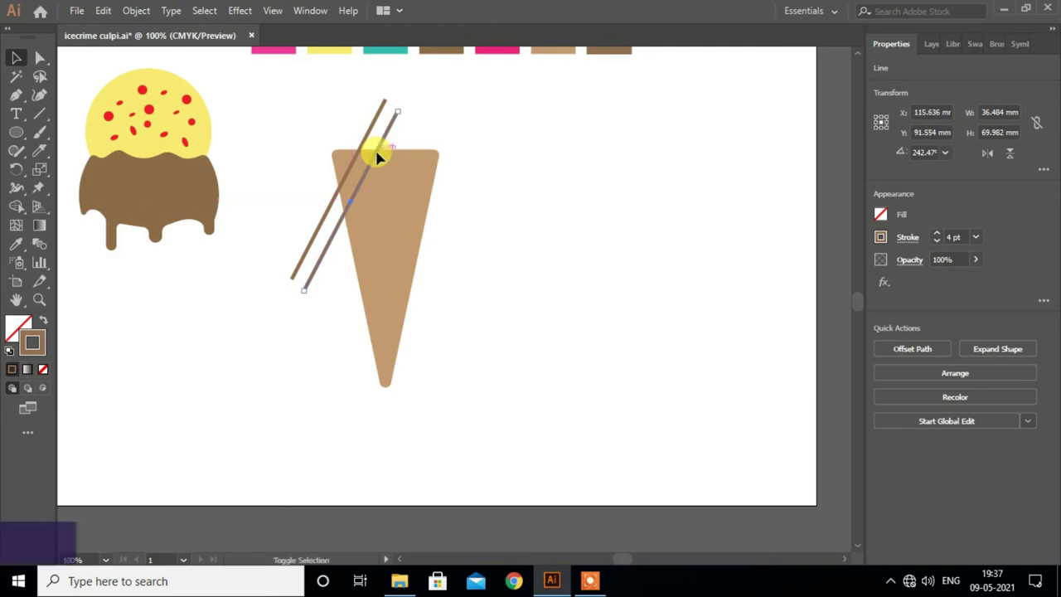
key("ctrl+d")
key("ctrl+d")
key("ctrl+d")
key("ctrl+d")
key("ctrl+d")
key("ctrl+d")
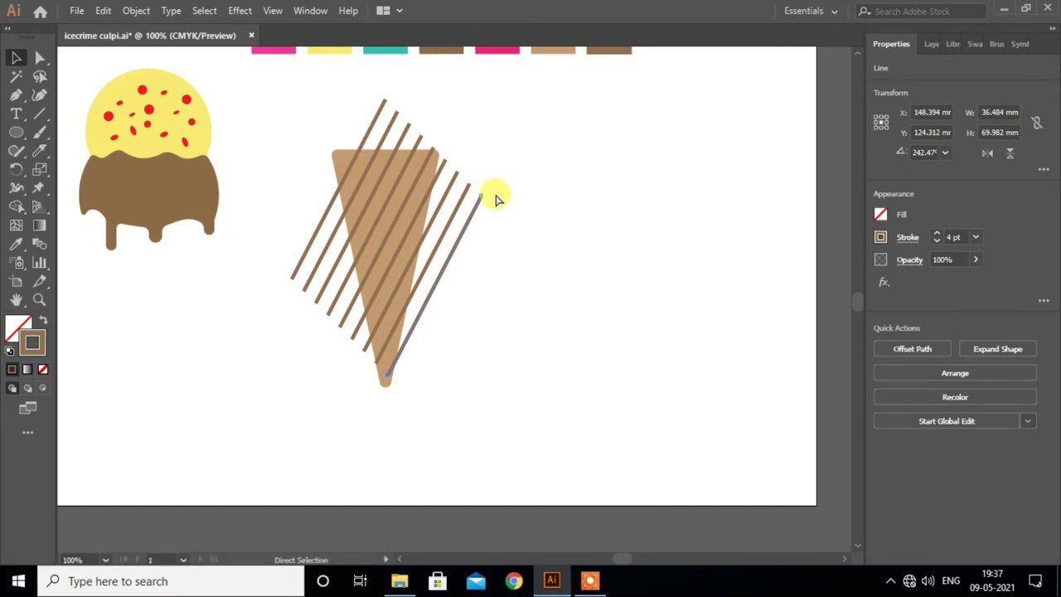
key("ctrl+d")
Step: Tuck the cone under the scoop and enlarge the stripes to about 98.6 × 140.6 mm
mouse_move(339, 163)
left_mouse_down()
mouse_move(198, 246)
mouse_move(187, 238)
left_mouse_up()
left_click_drag(318, 111, 488, 304)
left_click_drag(417, 220, 560, 223)
left_click_drag(543, 389, 554, 421)
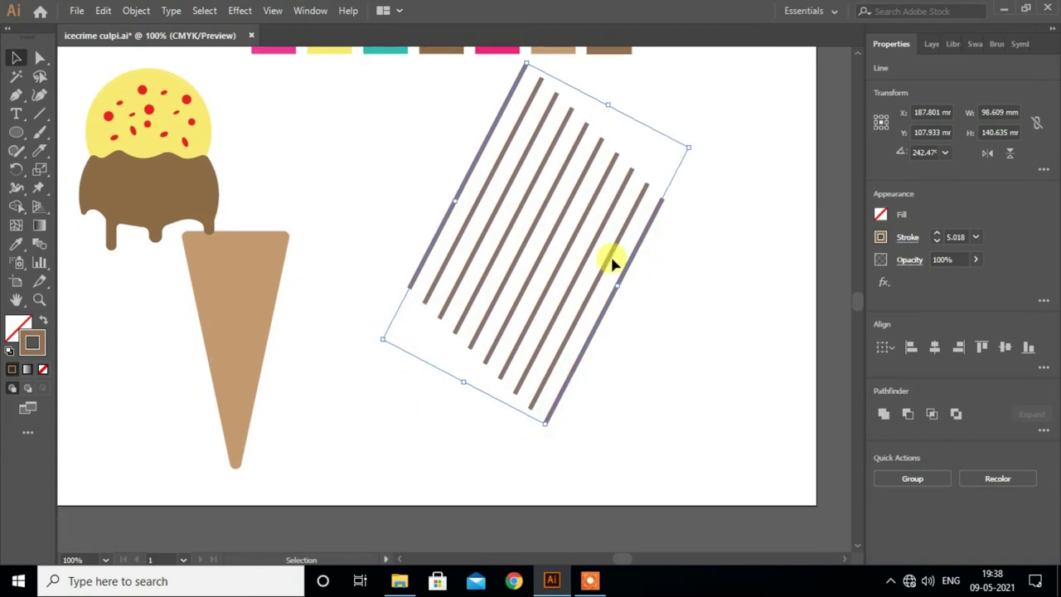
Step: Reflect a copy of the stripes vertically to form a criss-cross lattice
right_click(570, 251)
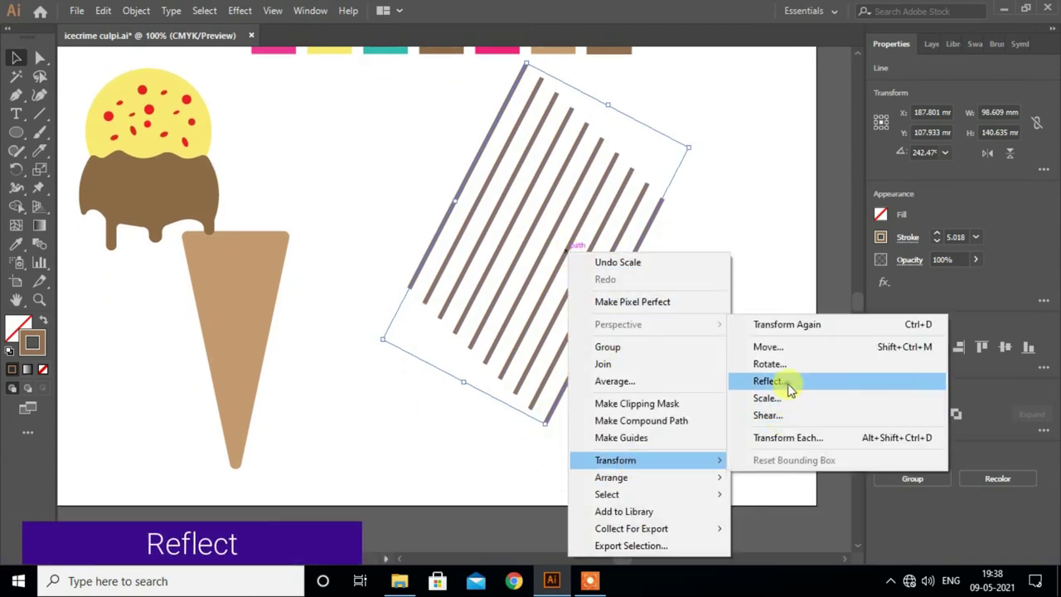
mouse_move(615, 460)
left_click(788, 383)
left_click(676, 336)
left_click(685, 368)
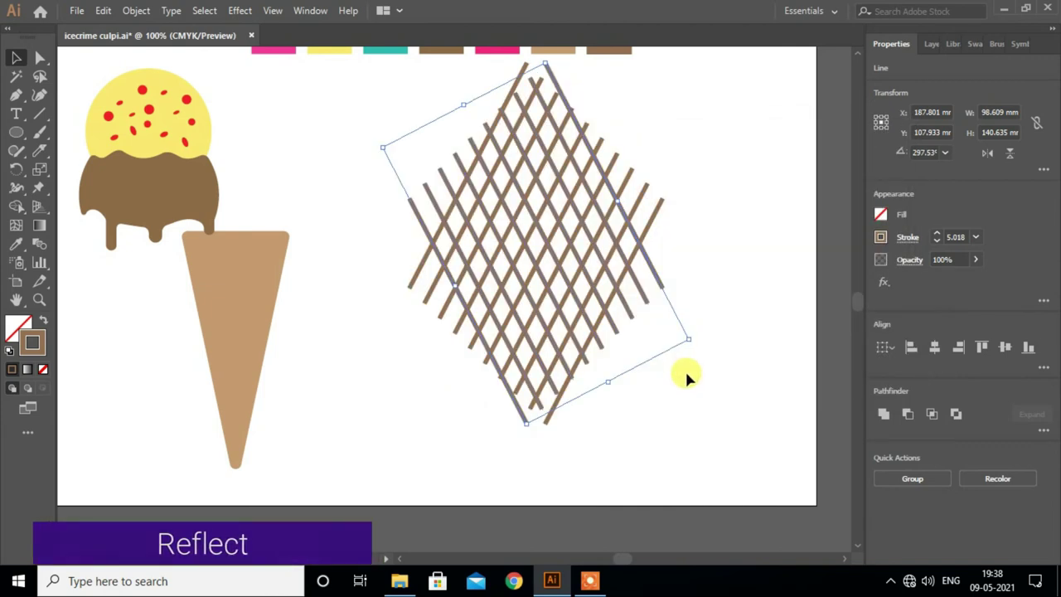
Step: Group both sets of crossing lines into one lattice and shift it down-right
left_click_drag(359, 184, 644, 358)
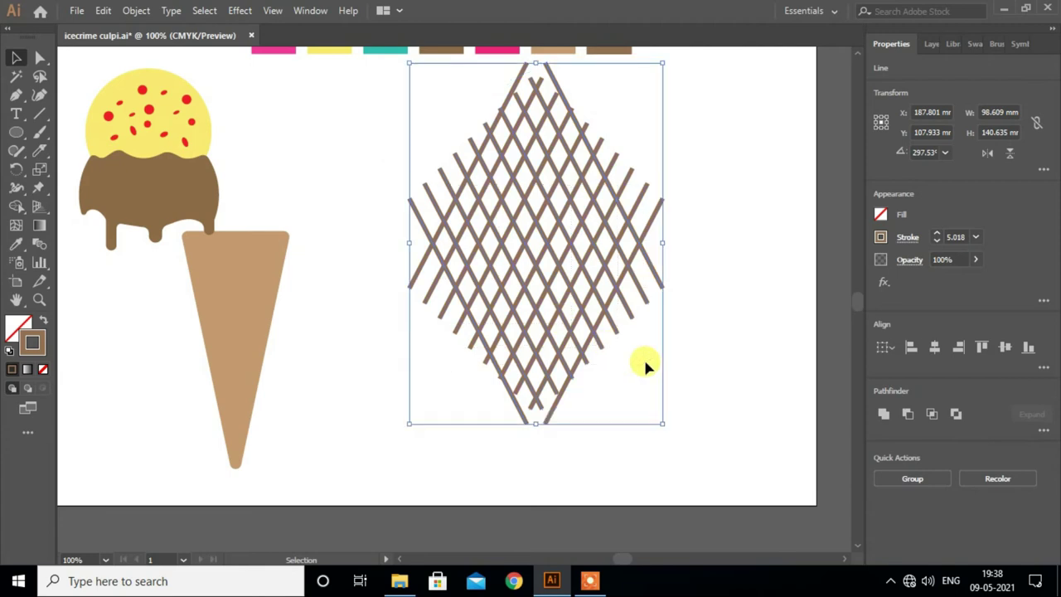
right_click(542, 333)
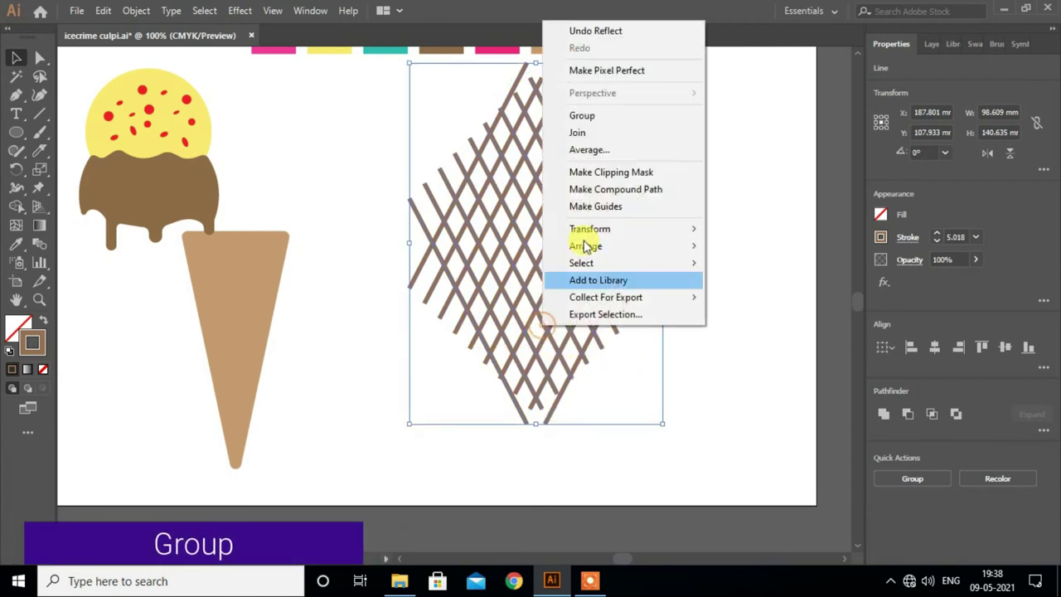
left_click(585, 116)
left_click_drag(547, 208, 564, 241)
left_click(727, 218)
Step: Place a cone copy under the lattice and resize the lattice to about 84.5 × 120.5 mm
mouse_move(252, 318)
left_mouse_down()
mouse_move(341, 268)
mouse_move(563, 267)
left_mouse_up()
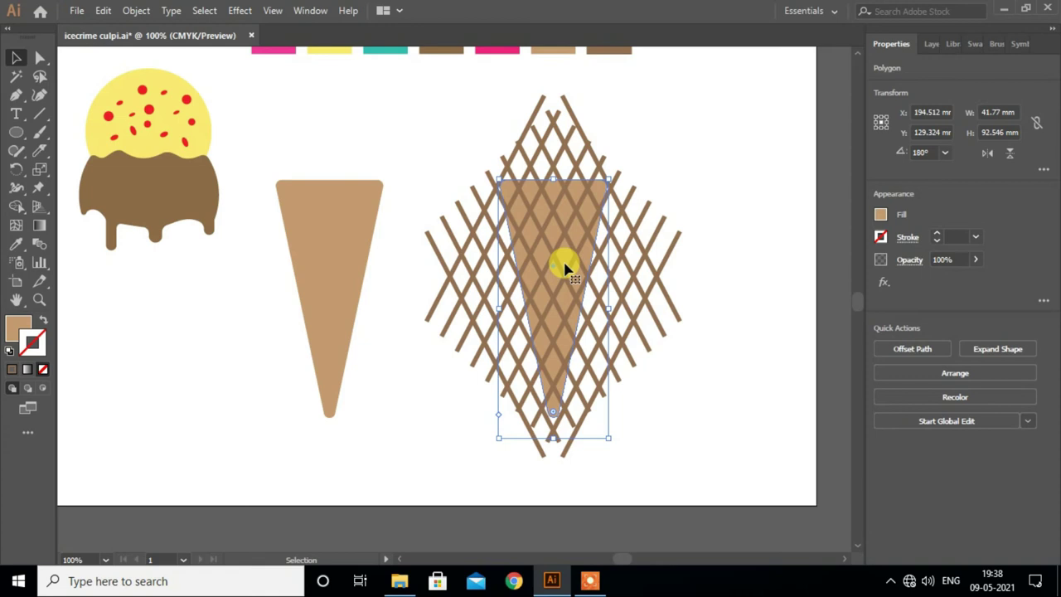
left_click(645, 307)
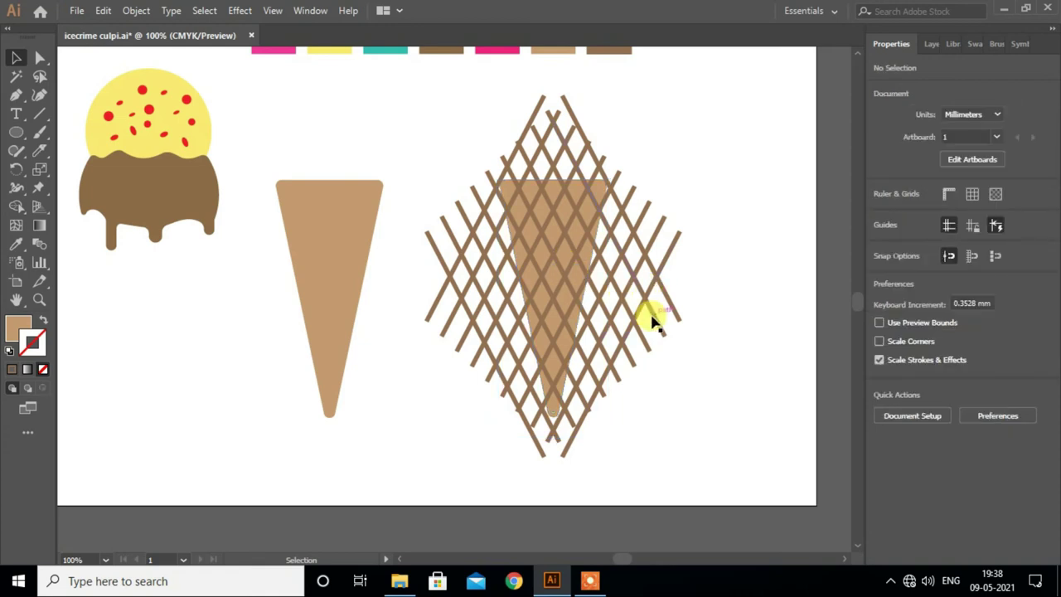
left_click(661, 332)
left_click_drag(674, 454, 662, 433)
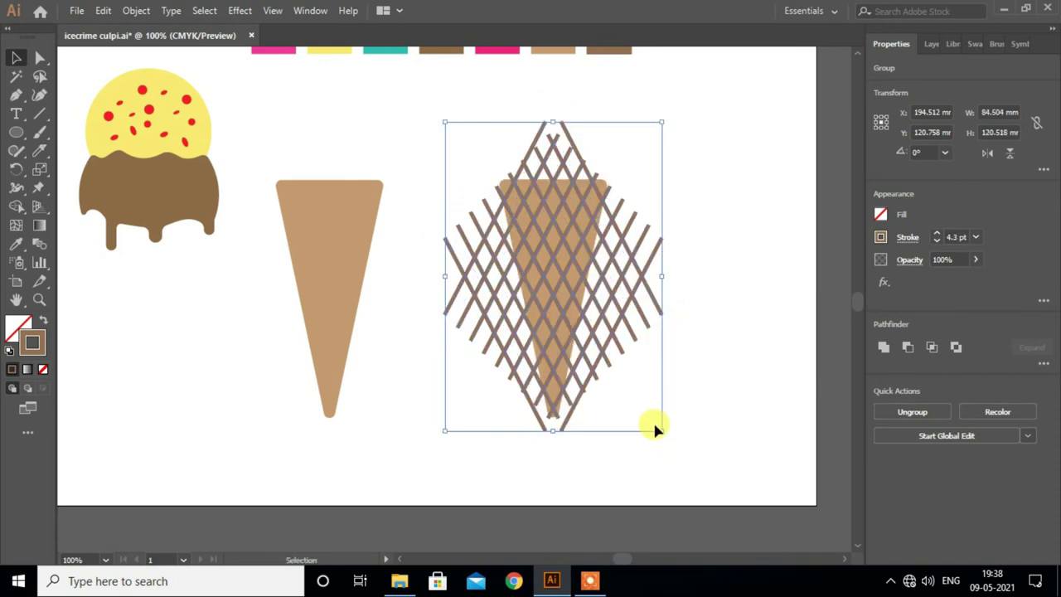
left_click_drag(661, 431, 670, 437)
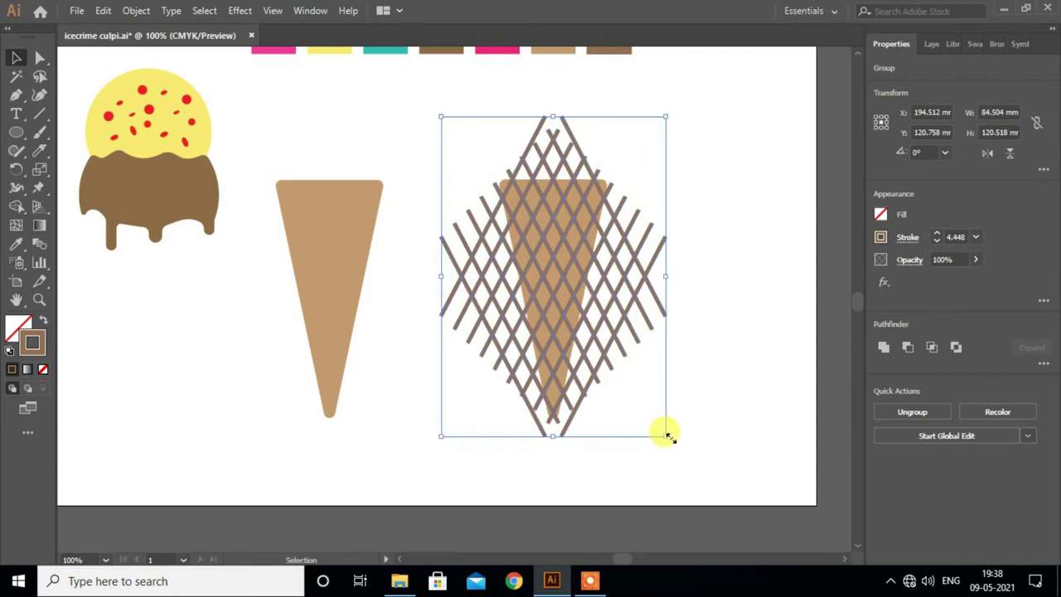
Step: Zoom in and bring the cone in front of the lattice
key("ctrl+plus")
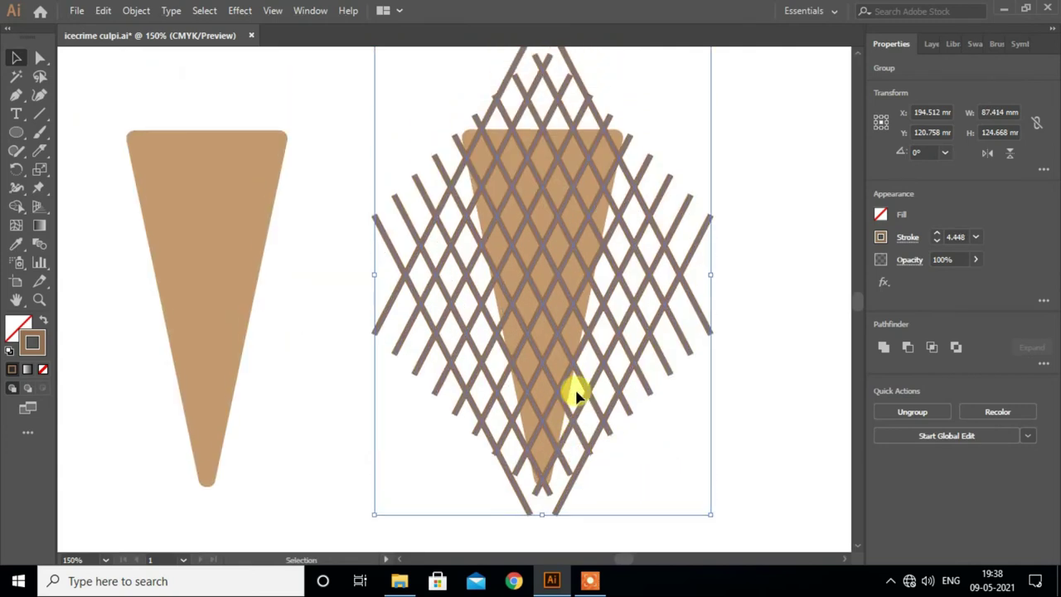
left_click(479, 153)
right_click(479, 149)
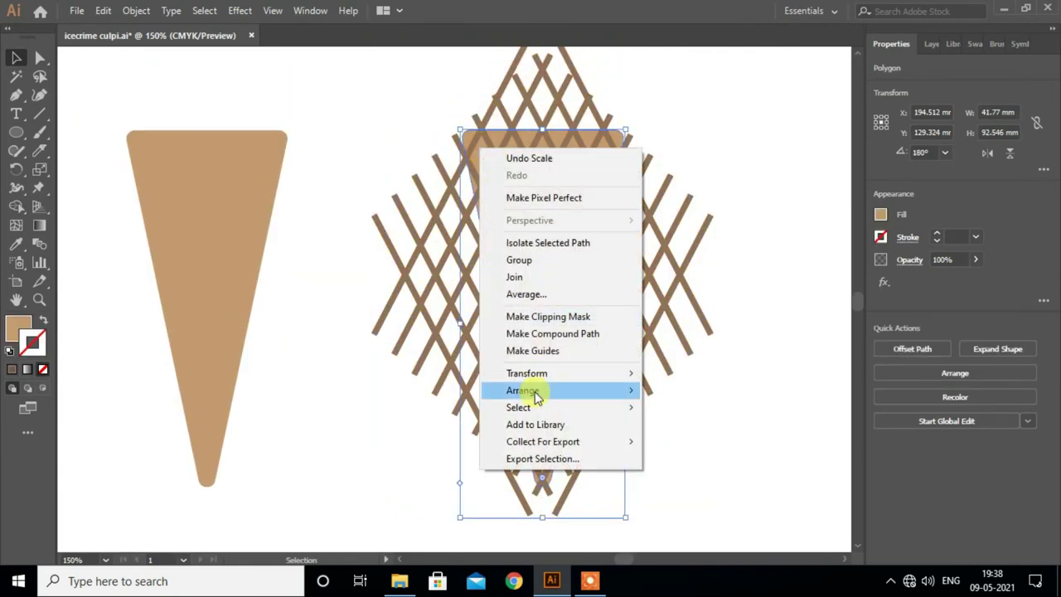
left_click(695, 393)
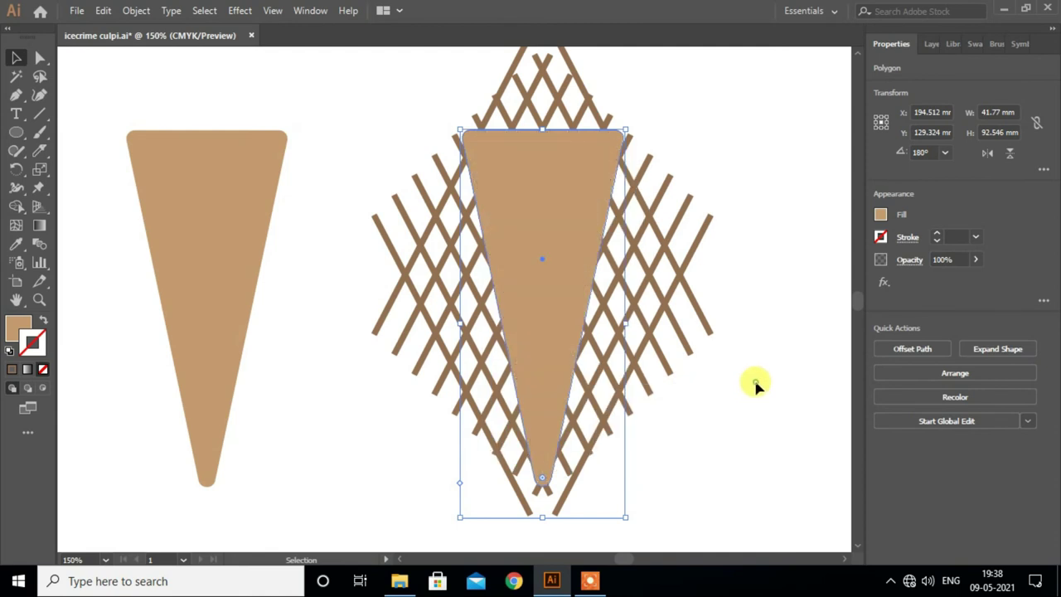
left_click(751, 383)
Step: Make a clipping mask from the cone and lattice
left_click_drag(376, 151, 624, 340)
right_click(566, 259)
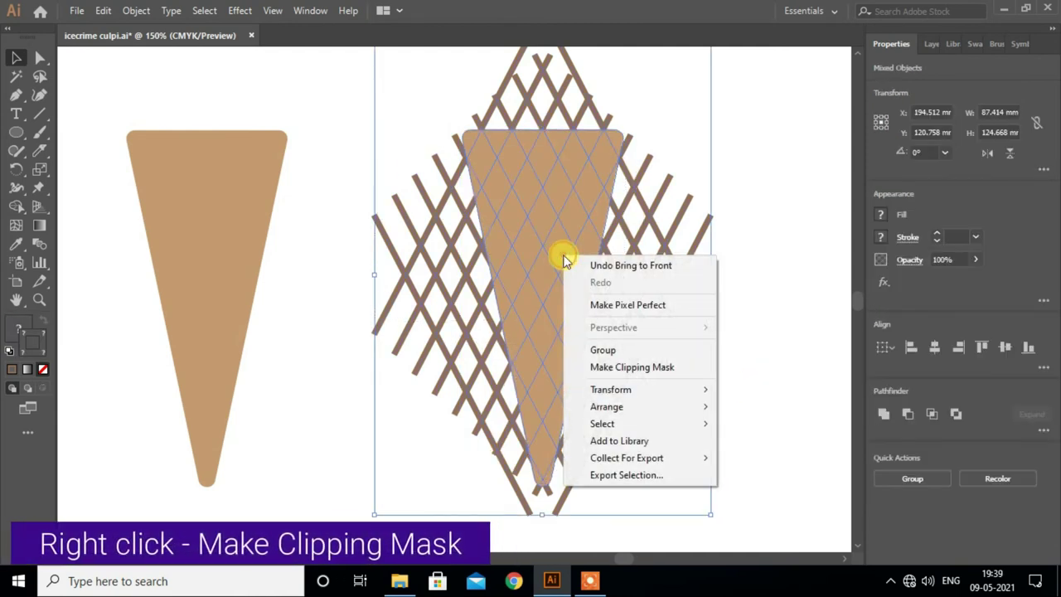
left_click(610, 368)
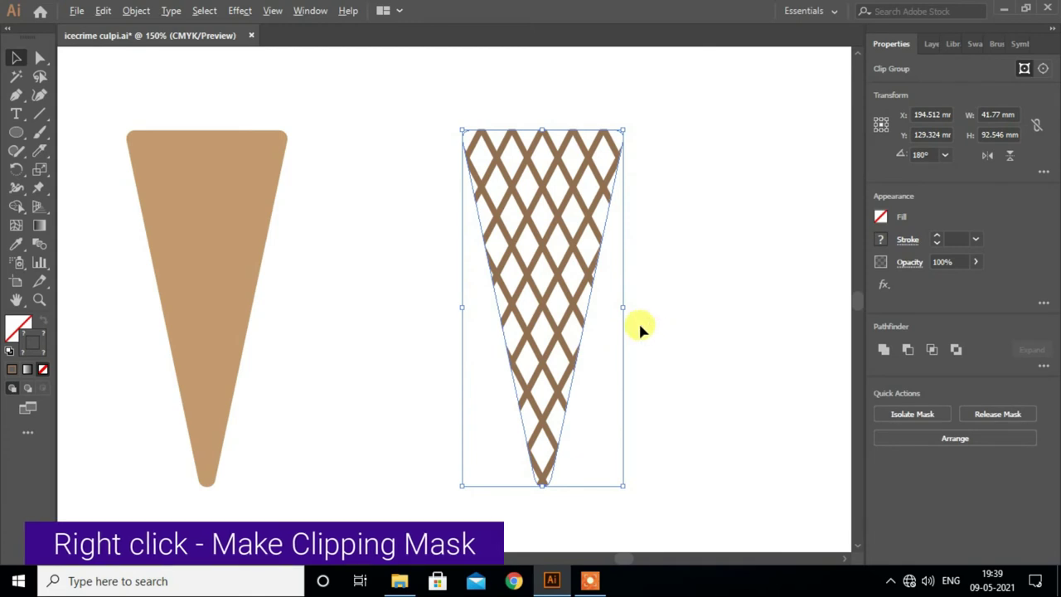
scroll(638, 321, "down", 1)
left_click(386, 280)
Step: Pull the tan cone away from the clipped lattice so it can be edited alone
mouse_move(583, 237)
left_mouse_down()
mouse_move(347, 271)
mouse_move(360, 272)
left_mouse_up()
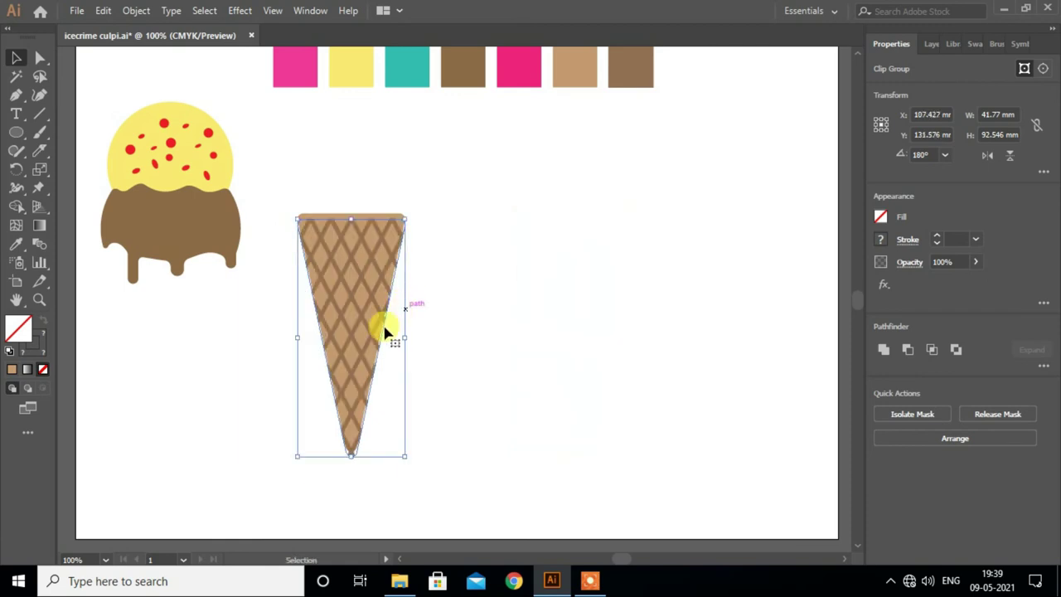
mouse_move(277, 260)
left_mouse_down()
mouse_move(375, 344)
mouse_move(547, 326)
left_mouse_up()
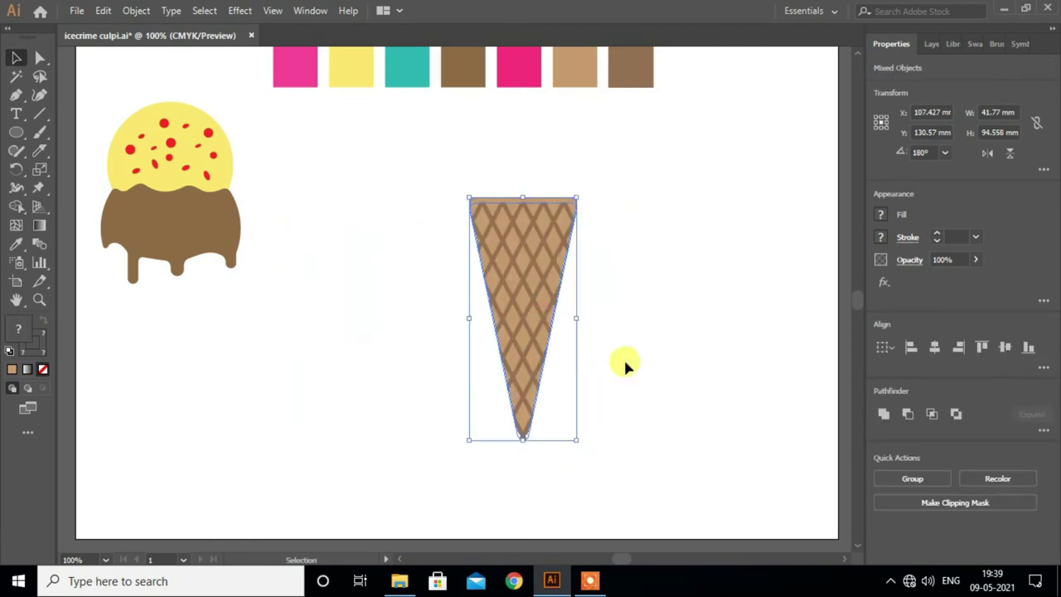
left_click(670, 356)
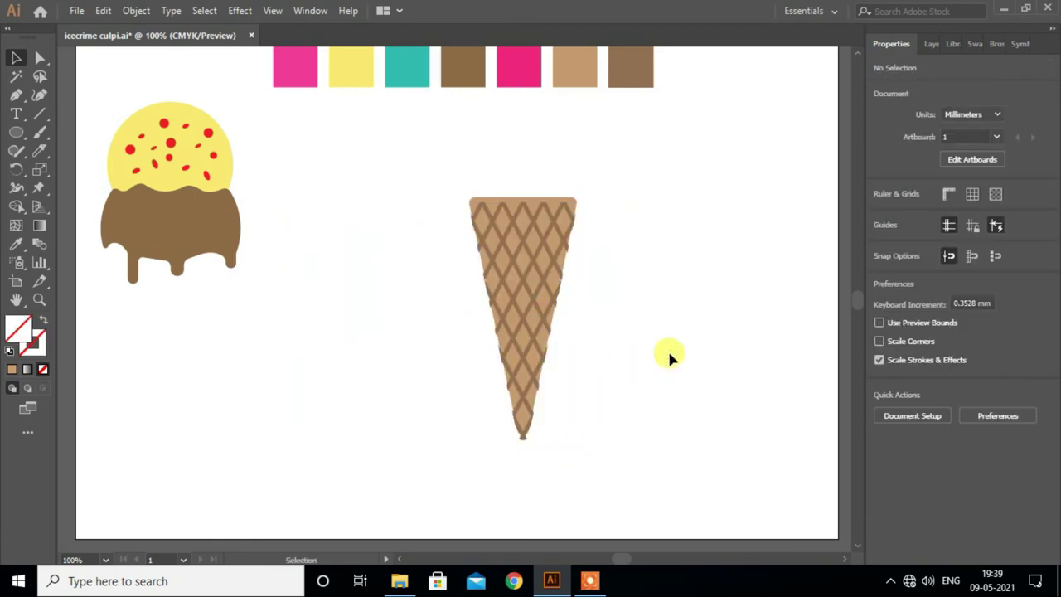
left_click(553, 243)
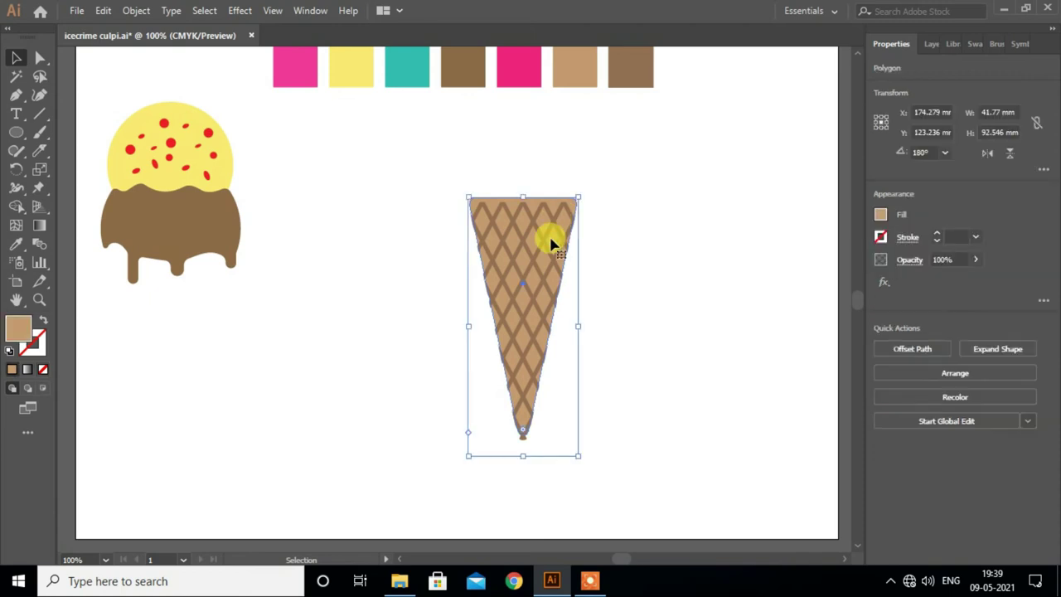
left_click(639, 254)
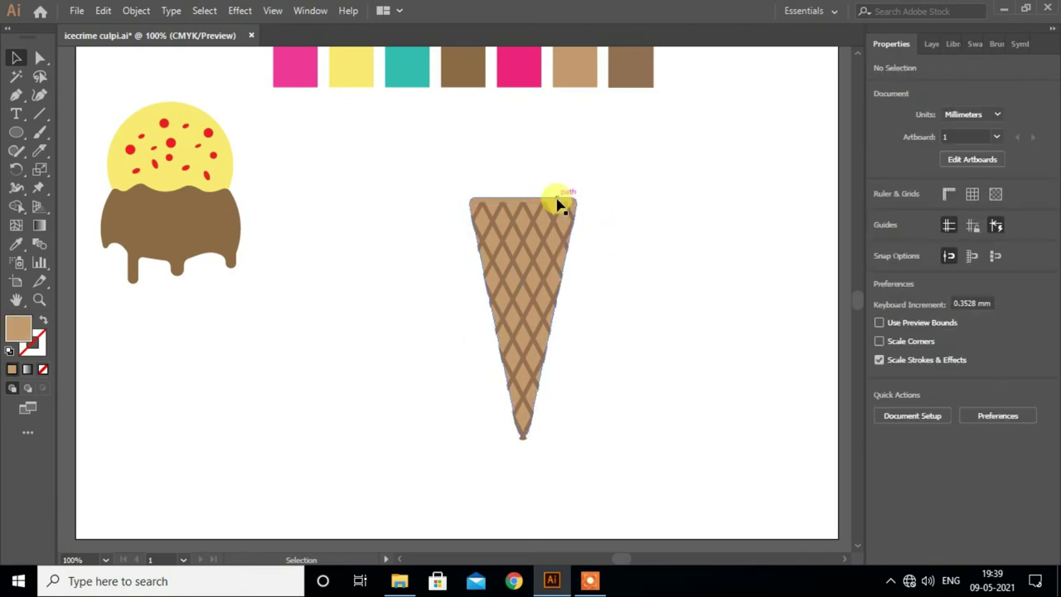
left_click_drag(557, 205, 436, 205)
scroll(456, 256, "up", 1)
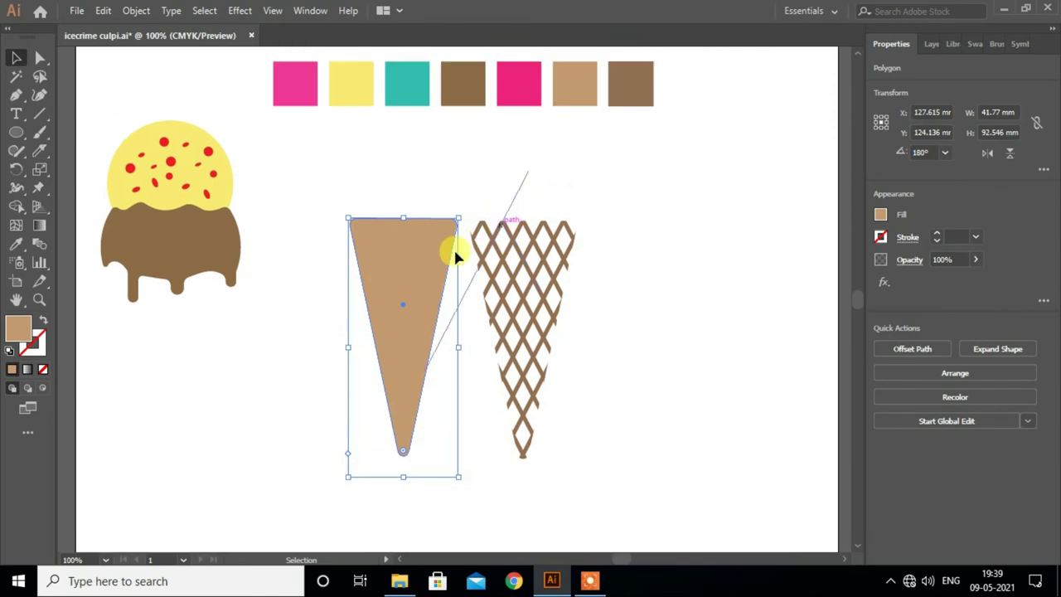
Step: Give the tan cone a brown outline sampled from the swatches, 4 pt thick
key("F6")
left_click(16, 244)
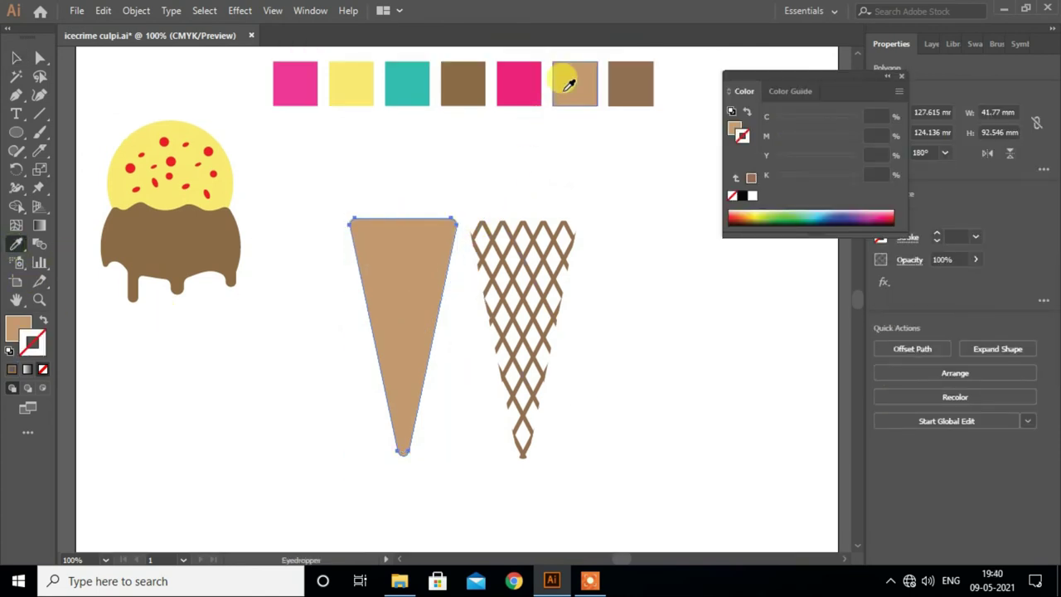
left_click(569, 85)
left_click(16, 57)
left_click(978, 238)
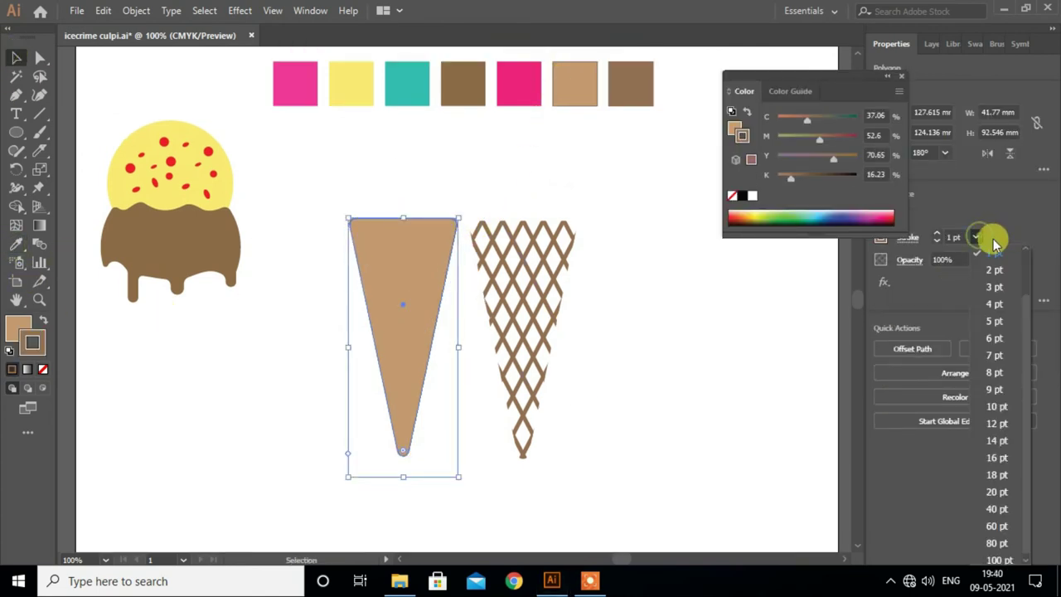
left_click(993, 274)
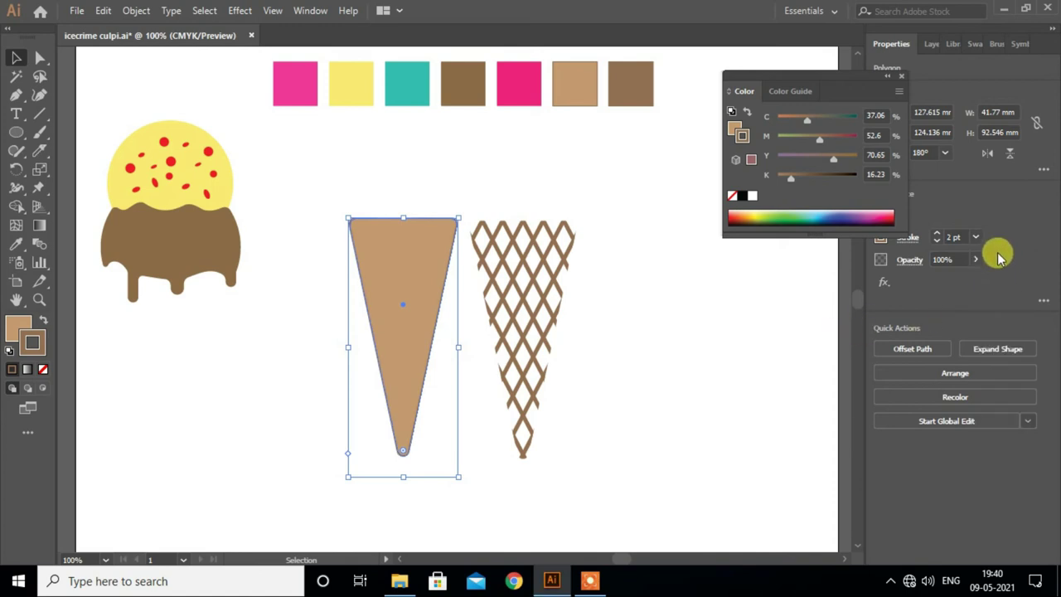
left_click(978, 238)
left_click(992, 296)
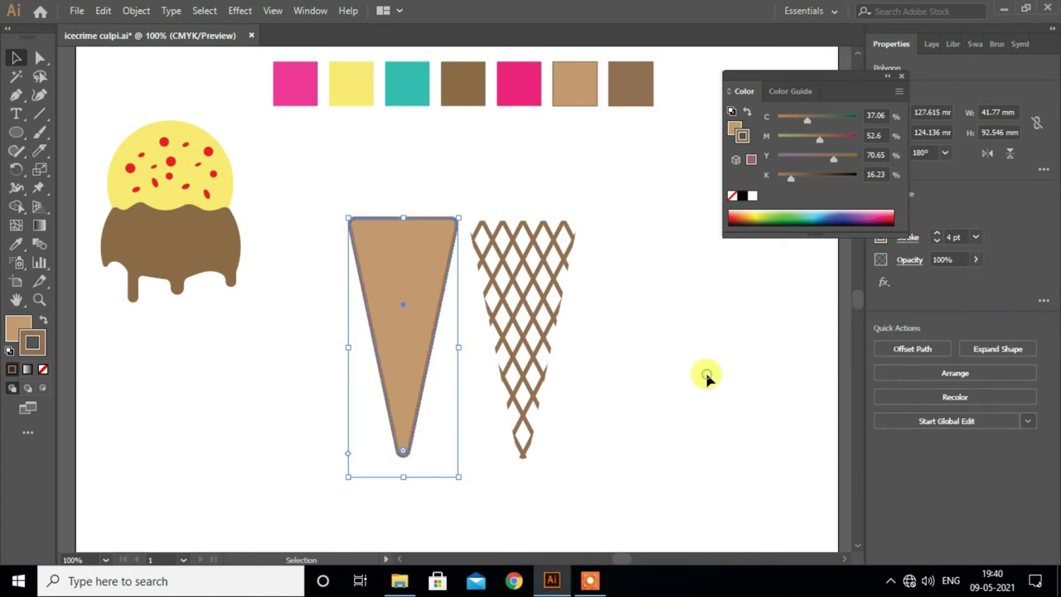
Step: Lay the lattice back over the cone, group them, and move the waffle cone down-right
left_click(709, 373)
left_click_drag(543, 311, 421, 308)
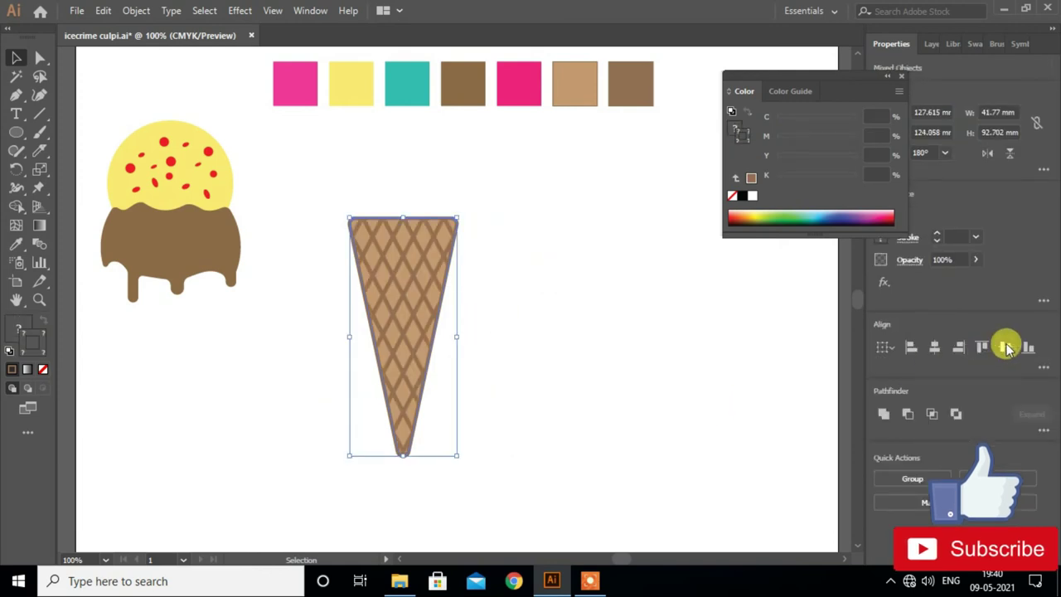
left_click(901, 75)
right_click(397, 351)
left_click(447, 209)
left_click_drag(406, 295, 500, 329)
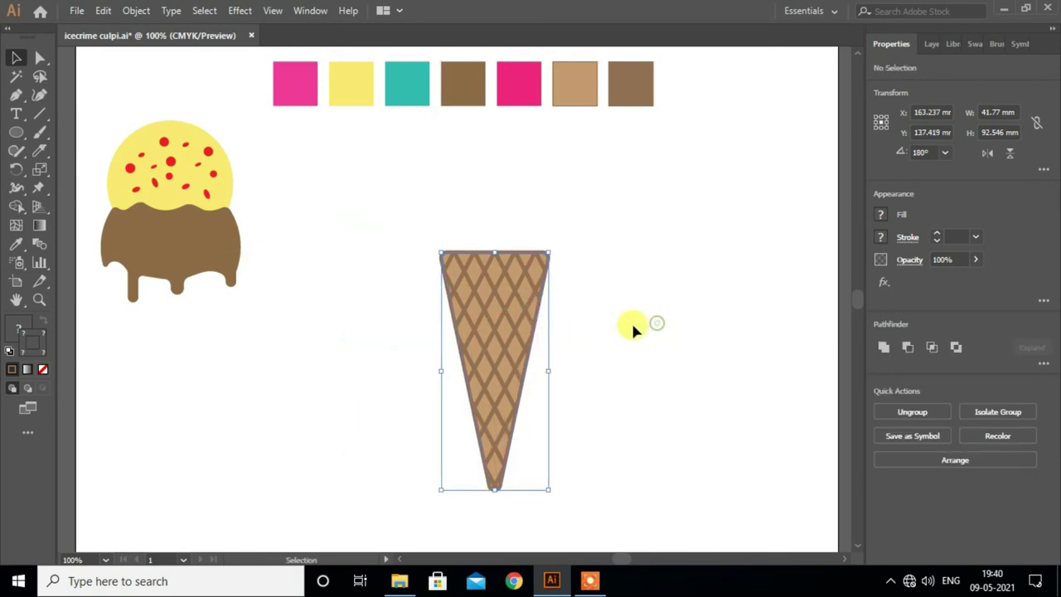
left_click(598, 326)
scroll(598, 326, "down", 1)
scroll(594, 340, "up", 1)
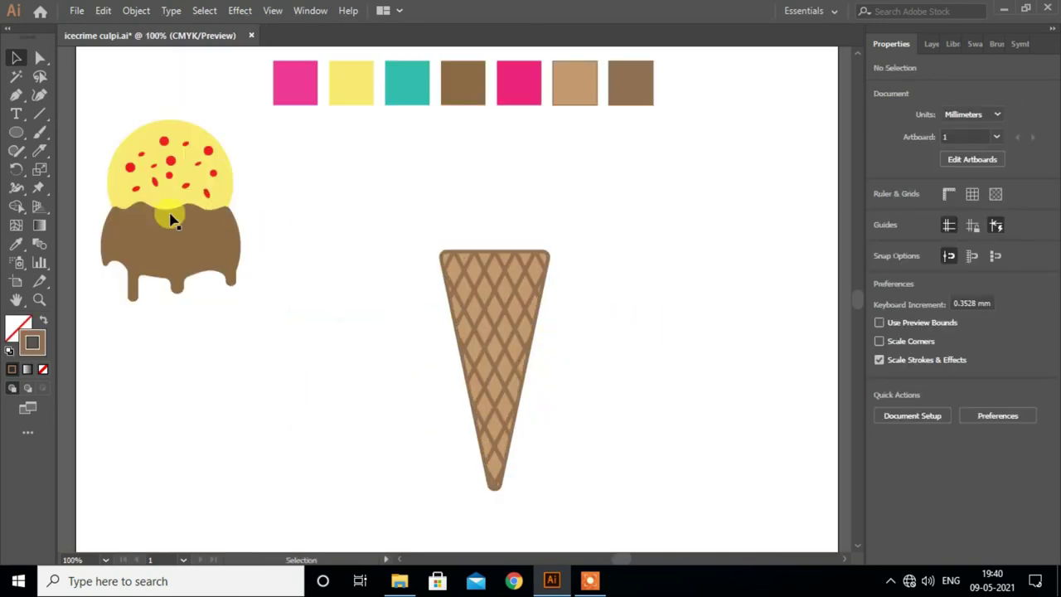
Step: Place the scoop on the cone, shrink it to fit, and send the cone to the back
mouse_move(199, 207)
left_mouse_down()
mouse_move(510, 212)
mouse_move(505, 199)
left_mouse_up()
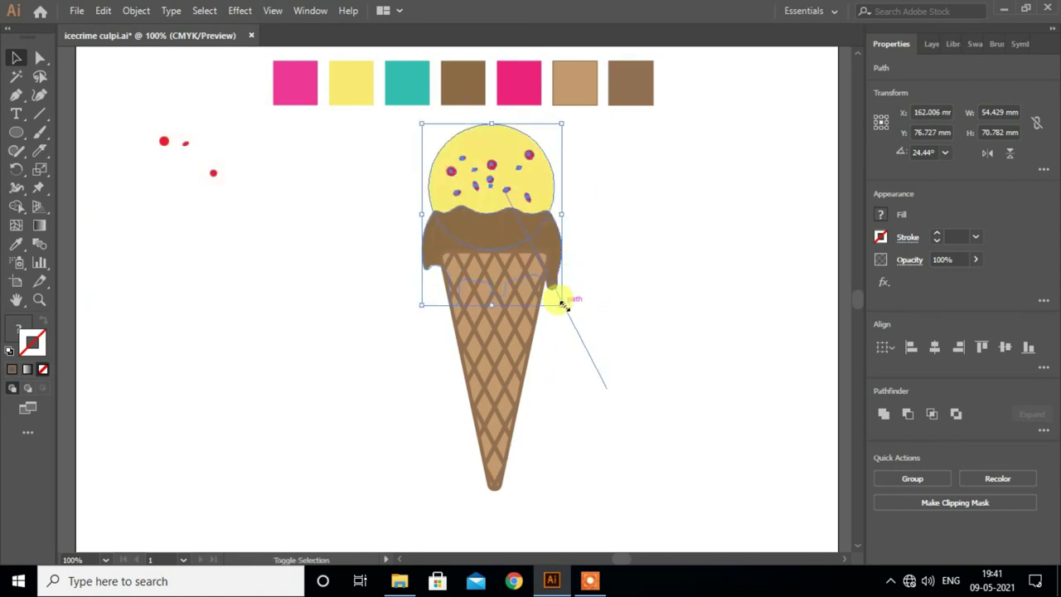
left_click_drag(562, 305, 553, 292)
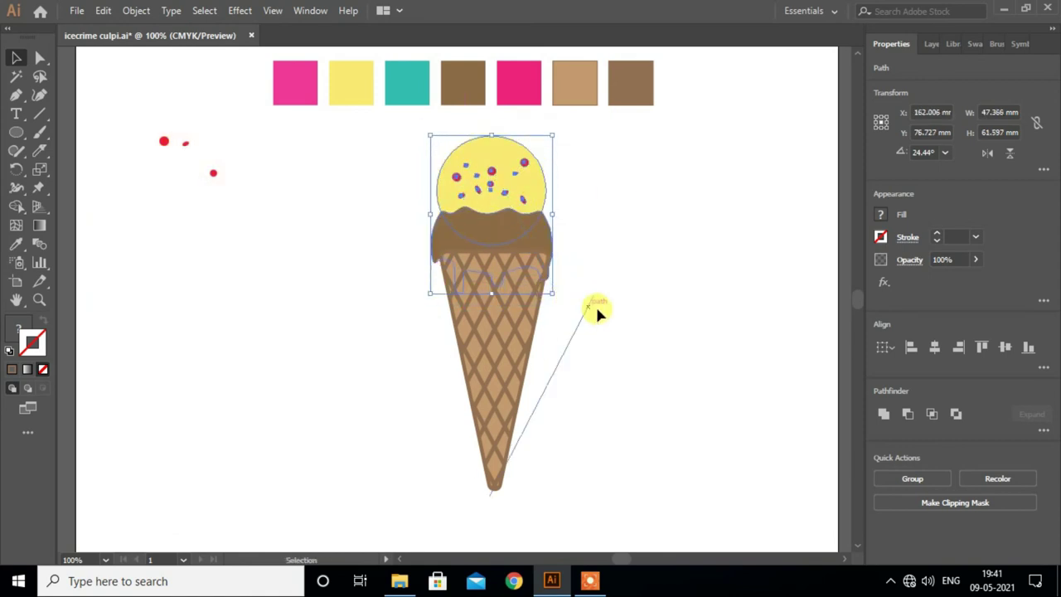
left_click(508, 338)
right_click(507, 338)
left_click(704, 304)
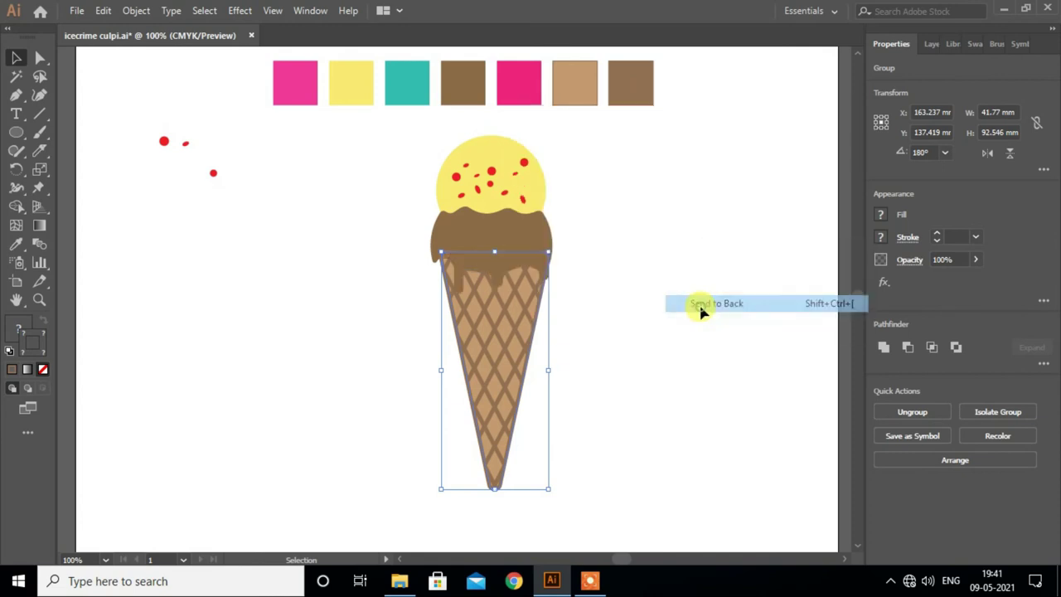
Step: Nudge the cone down and left into position beneath the scoop
key("Down")
key("Down")
key("Down")
key("Left")
key("Left")
key("Down")
key("Down")
left_click(658, 365)
scroll(576, 365, "up", 1)
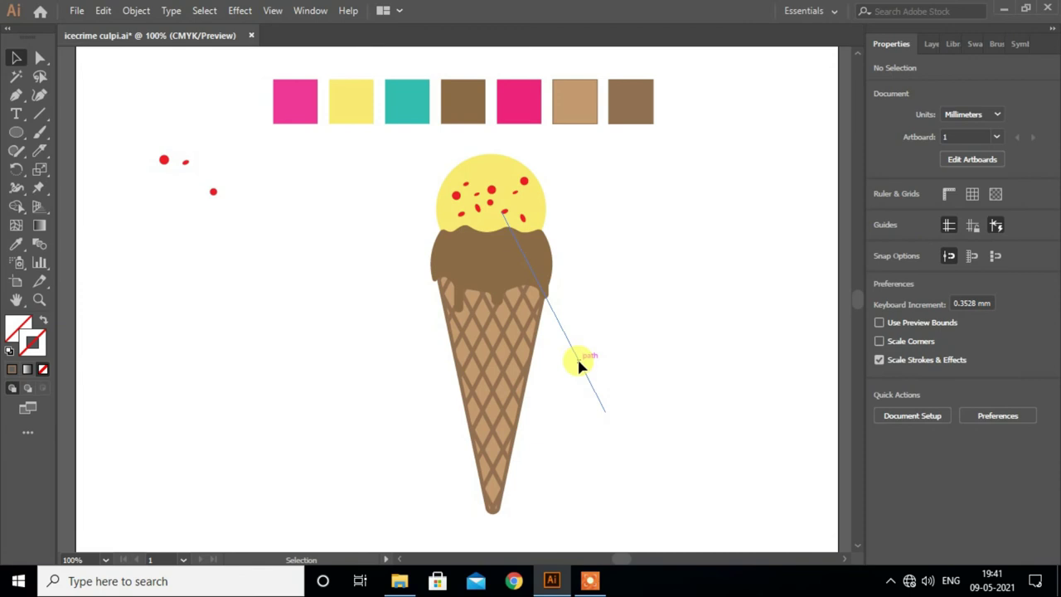
scroll(576, 365, "up", 1, "alt")
scroll(575, 356, "down", 1, "alt")
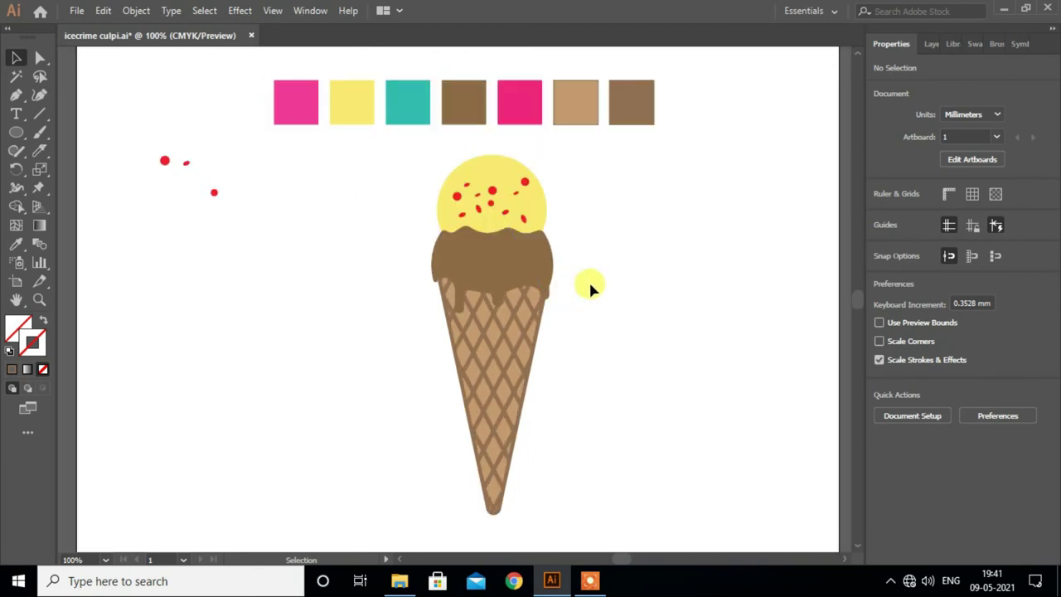
Step: Recolour the chocolate drip with the lighter pink swatch
left_click(518, 273)
key("i")
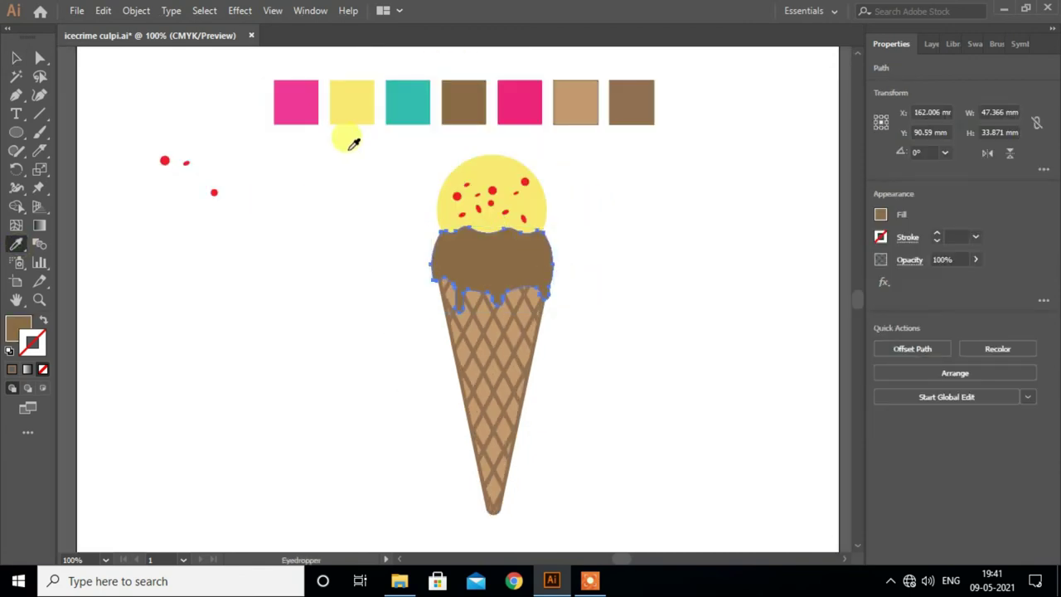
left_click(404, 102)
left_click(540, 105)
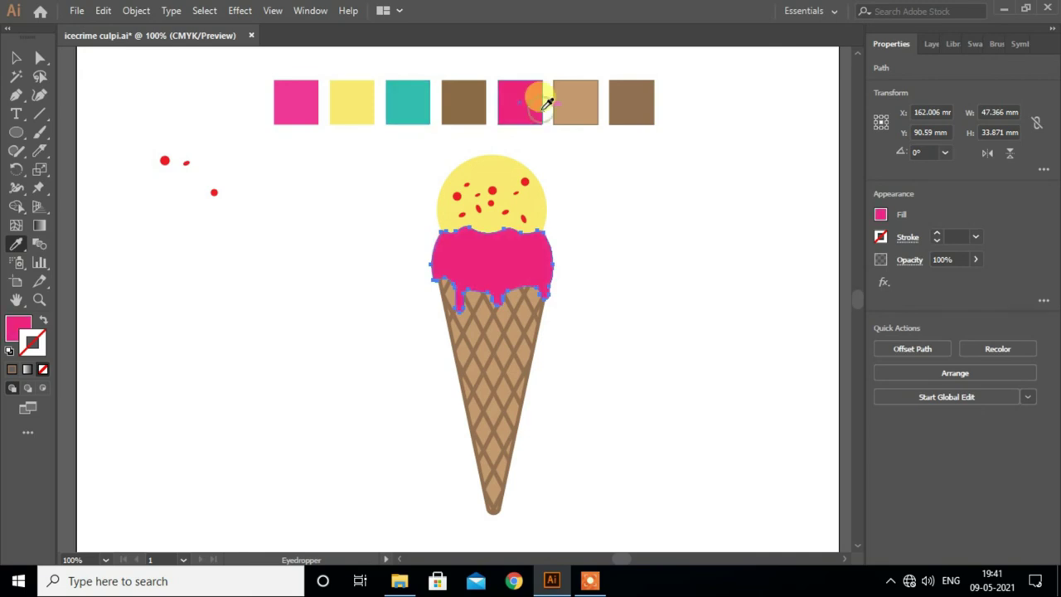
left_click(305, 96)
left_click(15, 56)
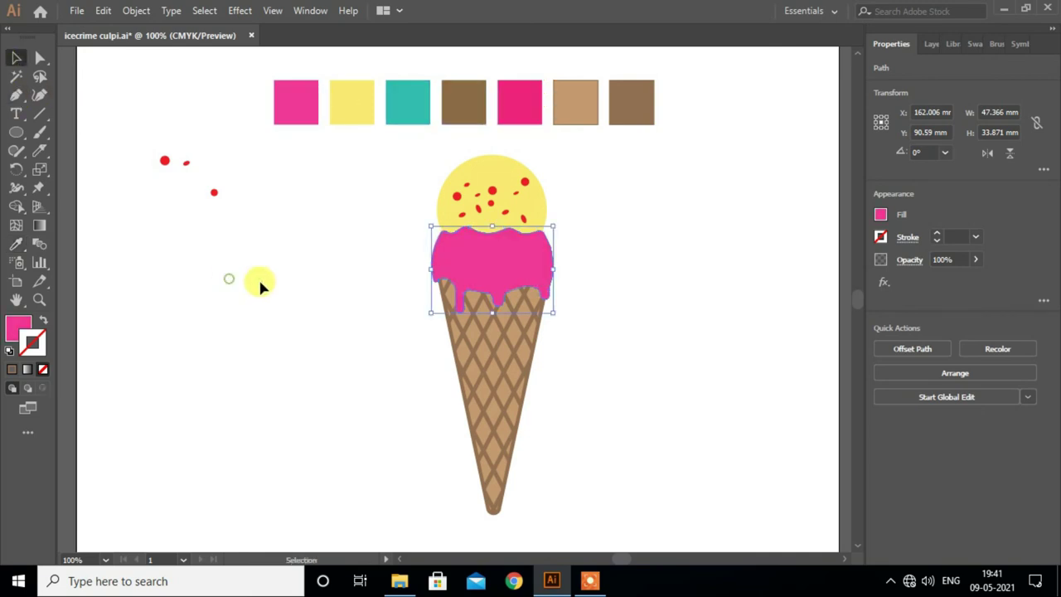
left_click(677, 330)
scroll(568, 321, "down", 1)
scroll(568, 321, "up", 1)
scroll(568, 322, "up", 1)
Step: Enlarge the pink drip and yellow scoop together over the cone
left_click(516, 248)
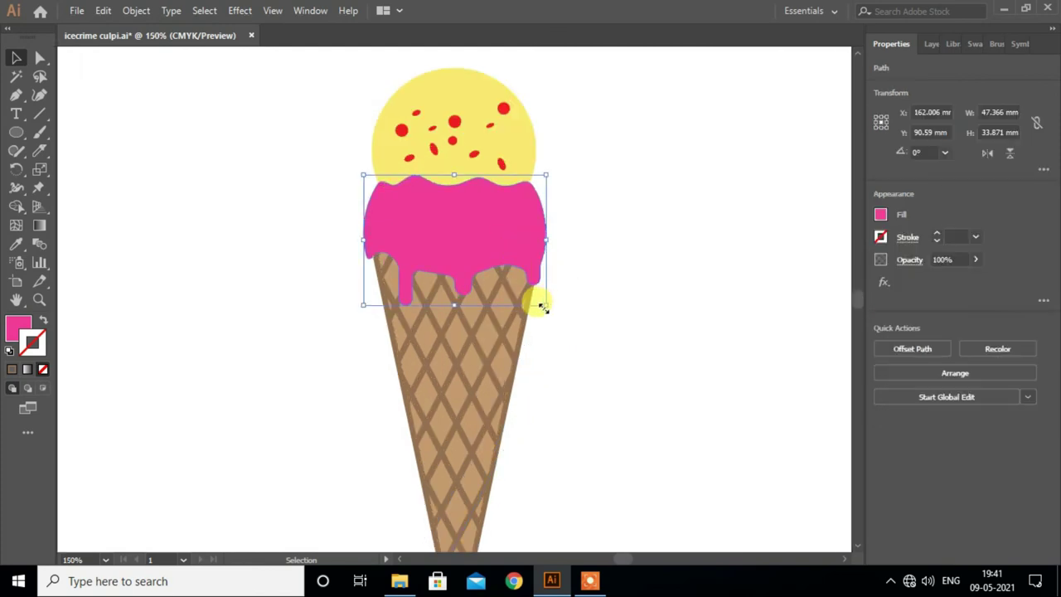
left_click_drag(620, 118, 498, 242)
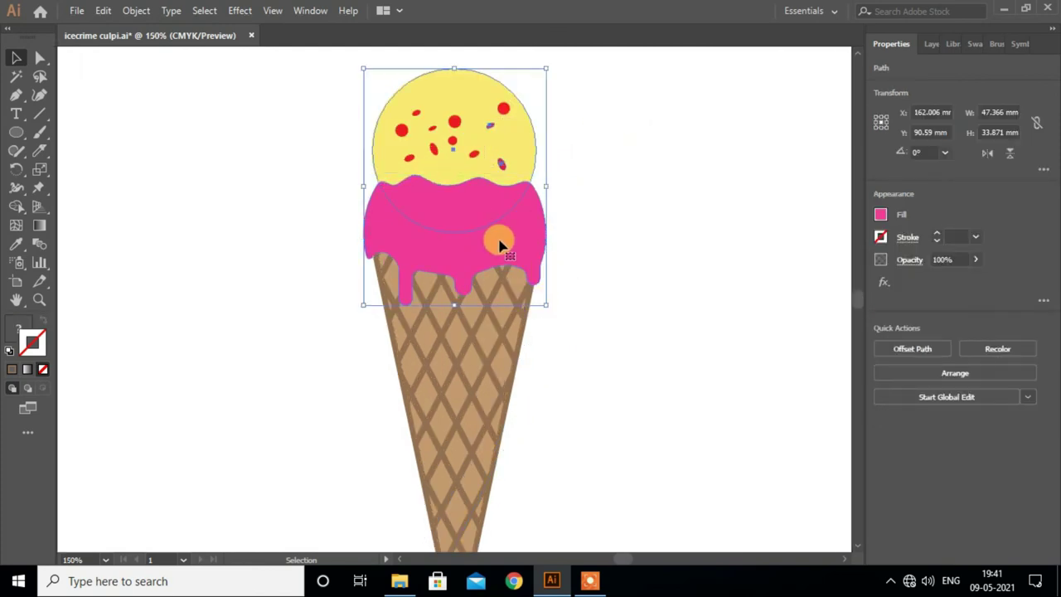
left_click_drag(544, 304, 550, 308)
left_click(616, 305)
scroll(615, 296, "down", 1)
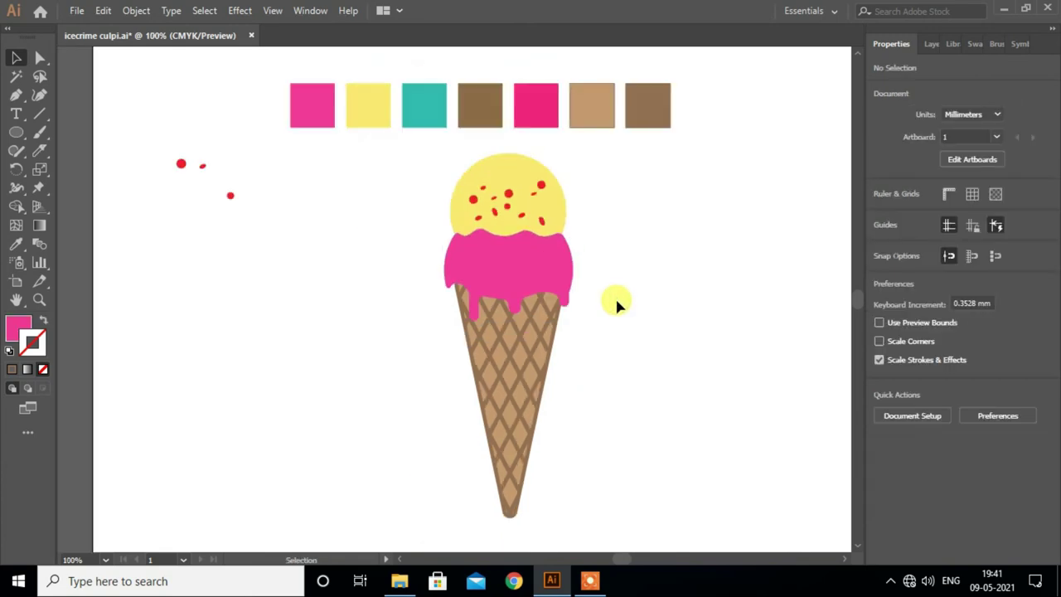
scroll(615, 296, "up", 1)
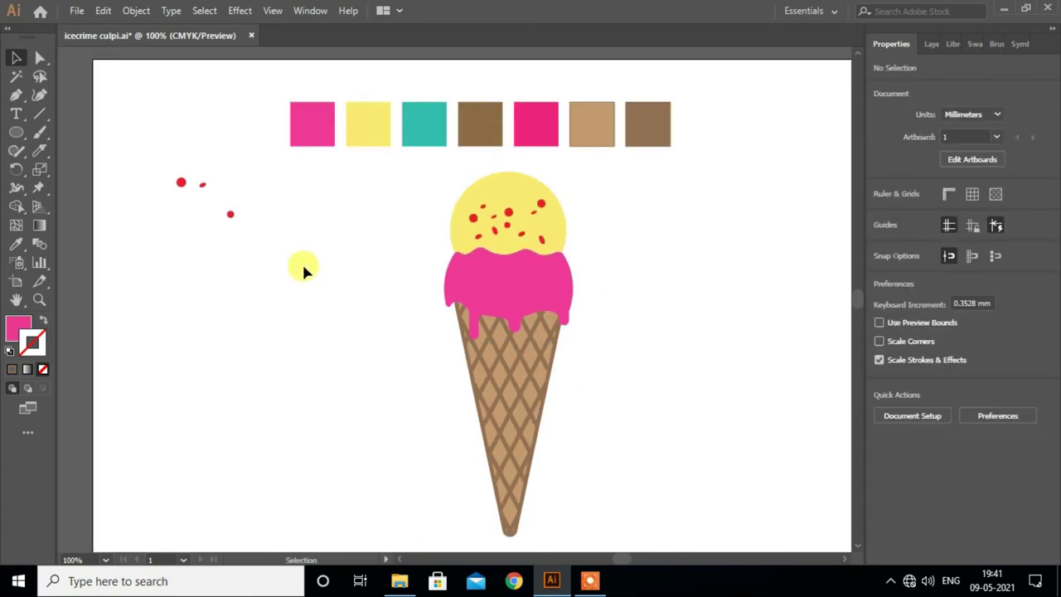
Step: Draw a small circle to the right of the scoop
left_click(17, 133)
left_click_drag(642, 232, 672, 258)
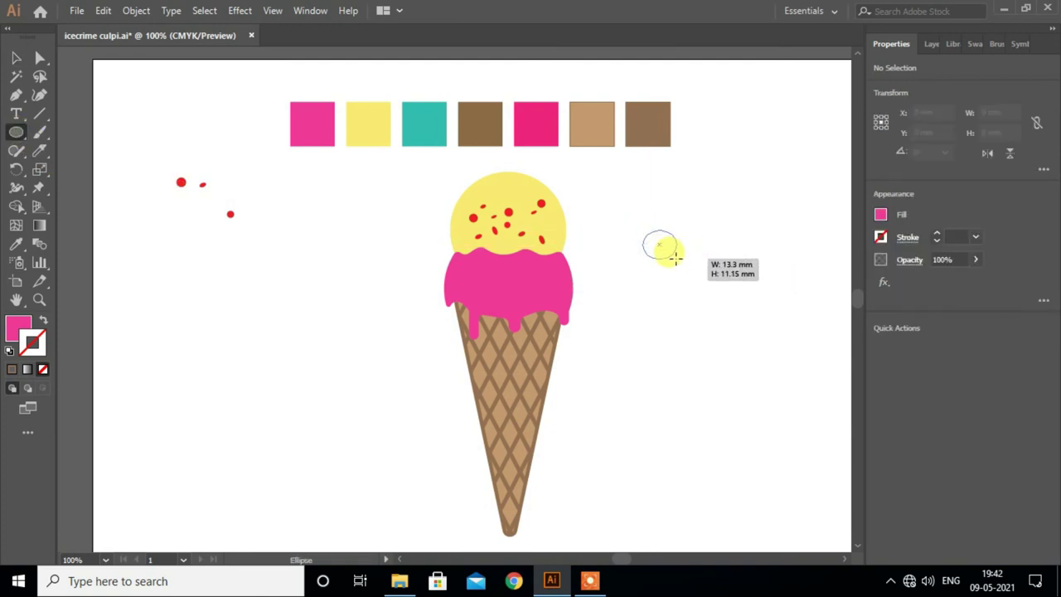
left_click(15, 58)
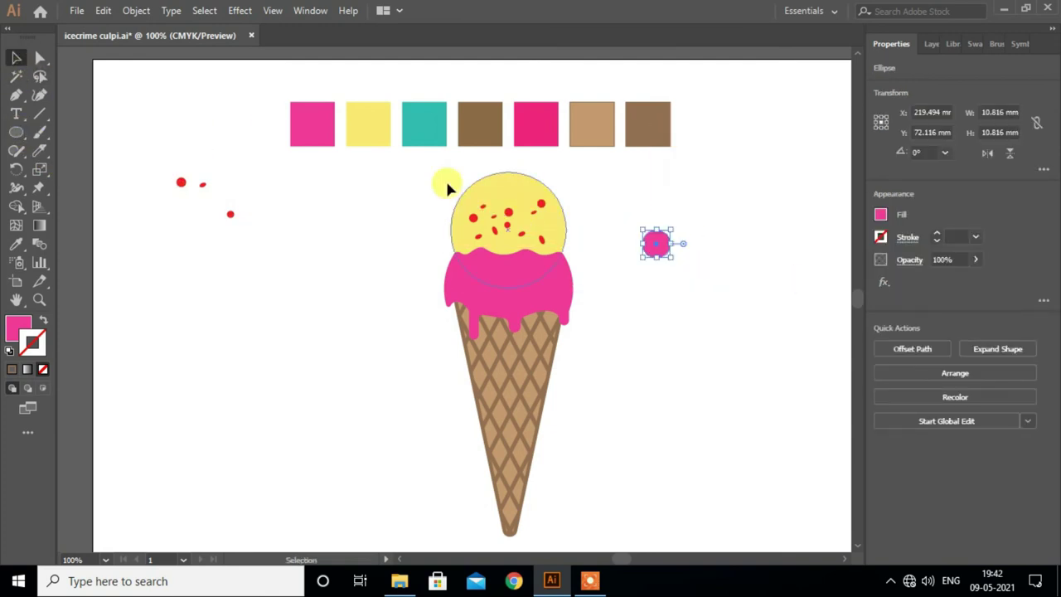
Step: Colour the circle with the brown swatch and set it on top of the yellow scoop
left_click(16, 244)
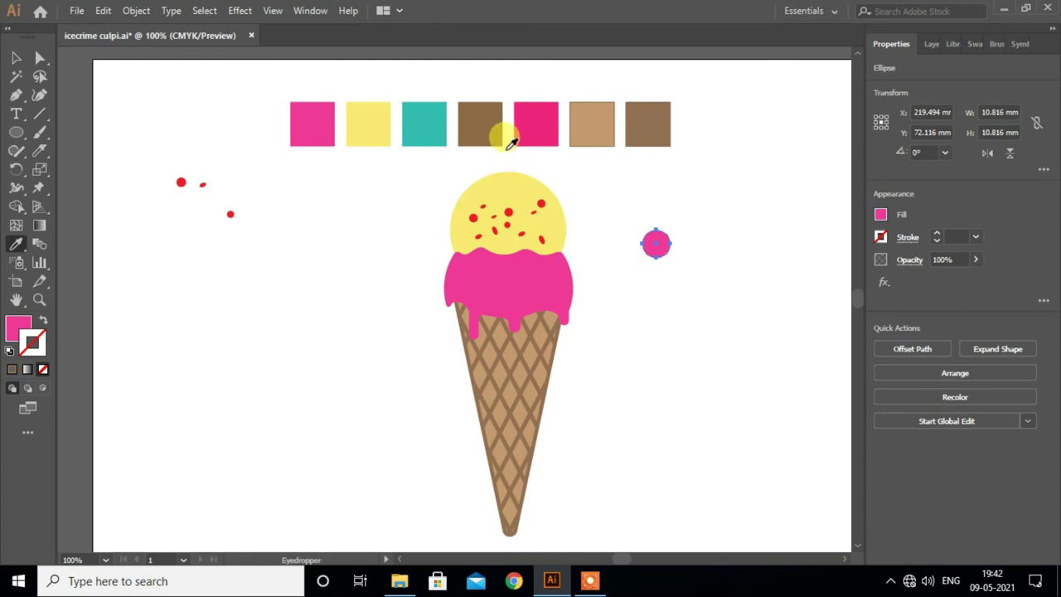
left_click(492, 123)
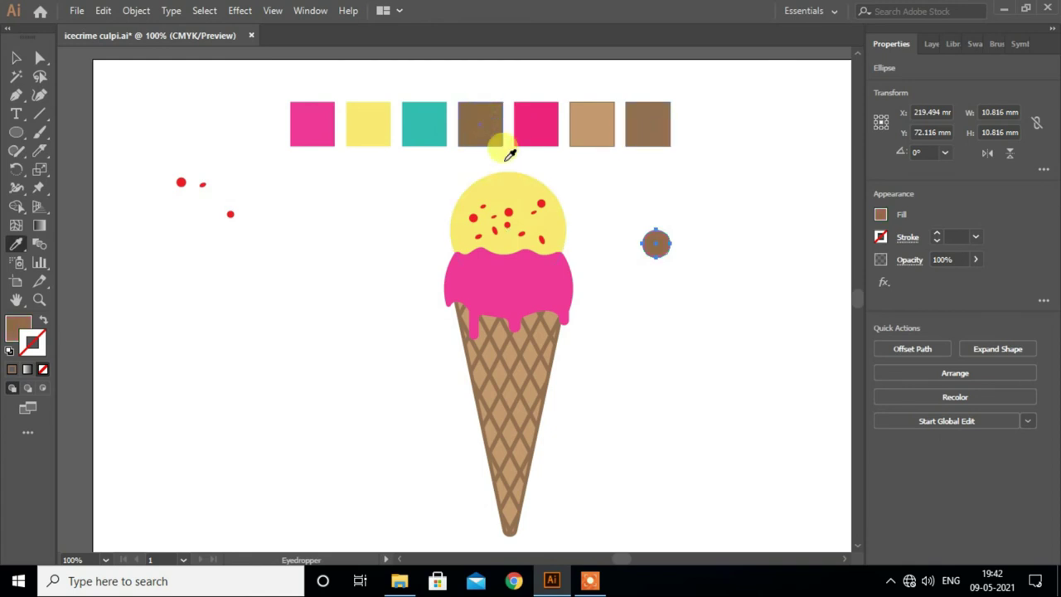
left_click(16, 57)
left_click(694, 273)
left_click_drag(655, 246, 529, 170)
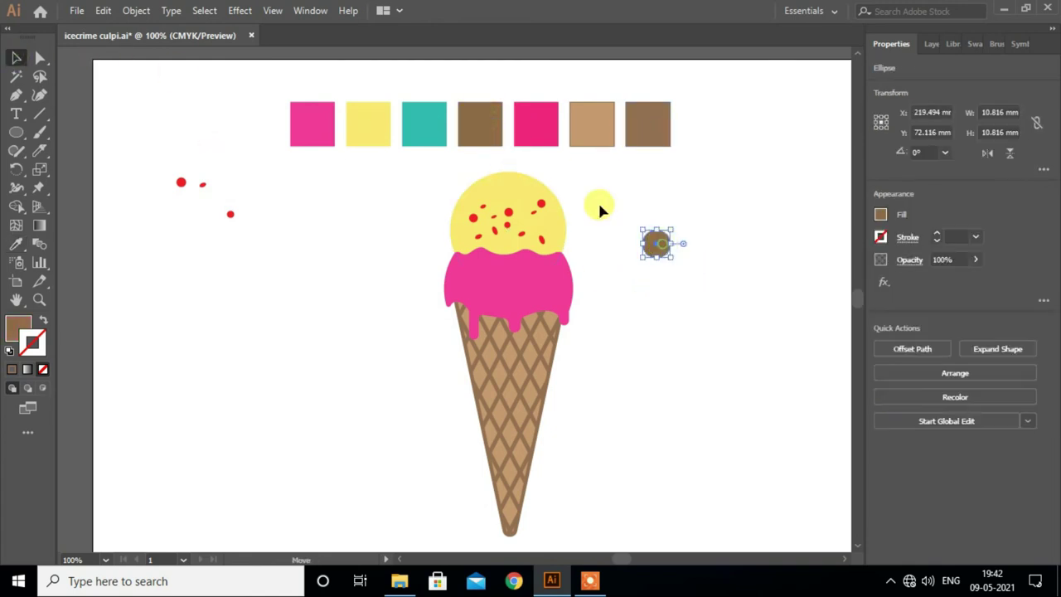
left_click(633, 215)
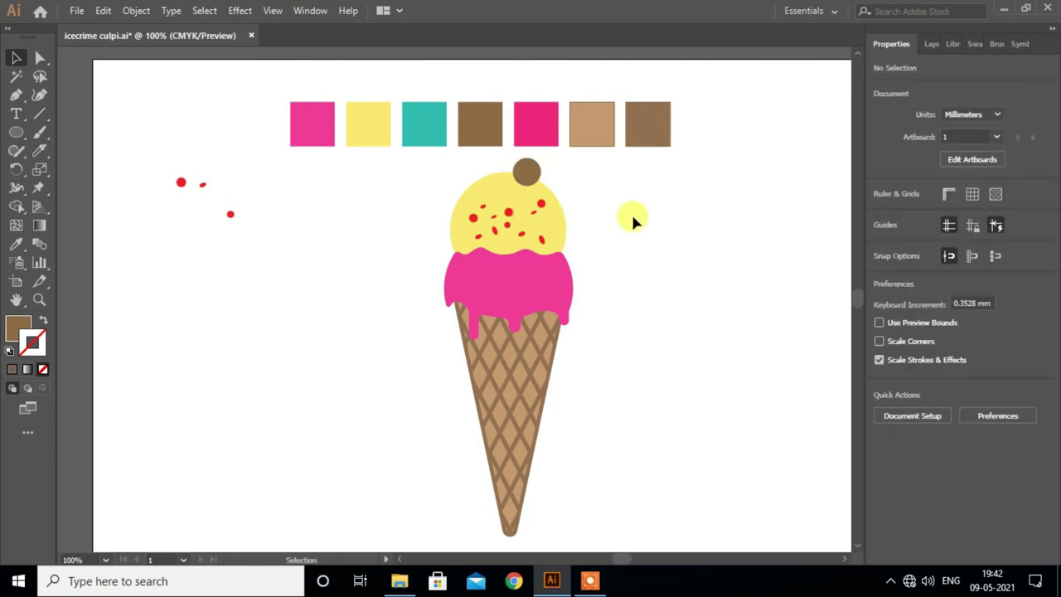
Step: Delete the two stray red dots
scroll(631, 214, "down", 1)
left_click_drag(332, 193, 368, 220)
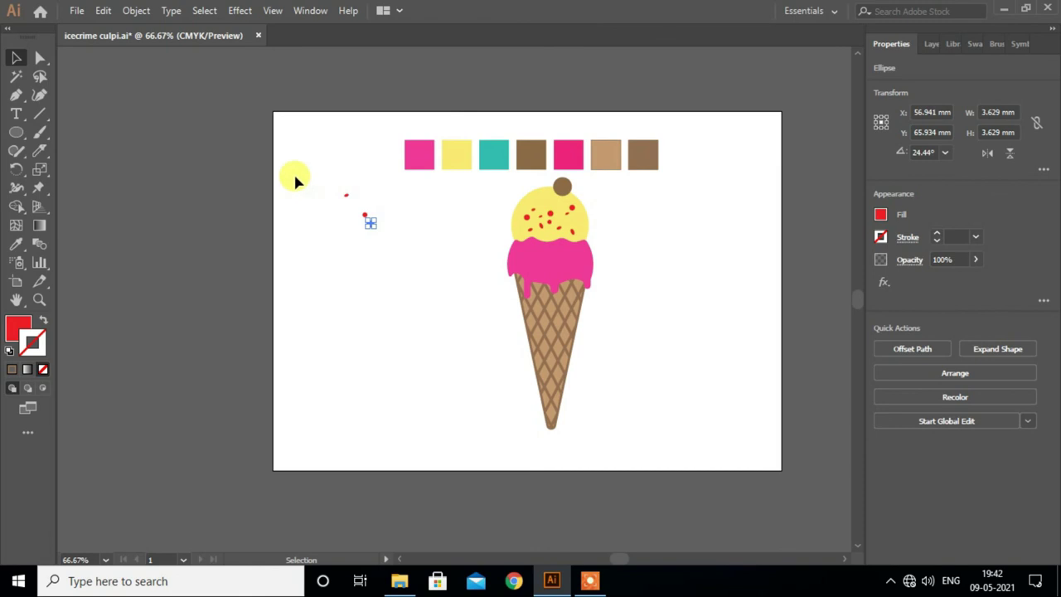
left_click_drag(296, 181, 391, 260)
key("Delete")
scroll(645, 264, "up", 1)
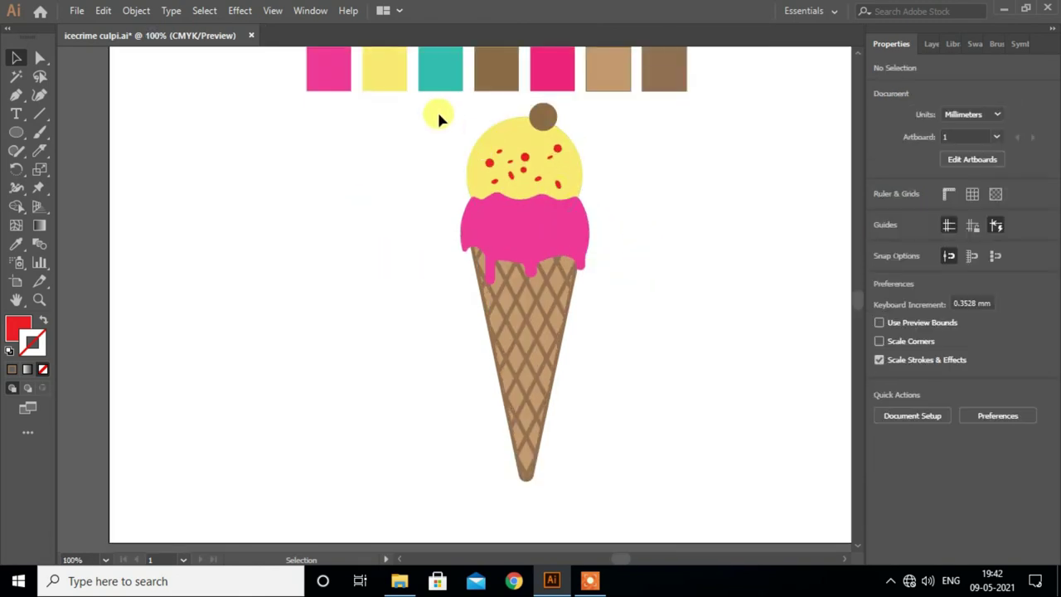
Step: Group all the ice cream parts and move the group to the artboard's left
left_click_drag(547, 181, 616, 498)
key("ctrl+g")
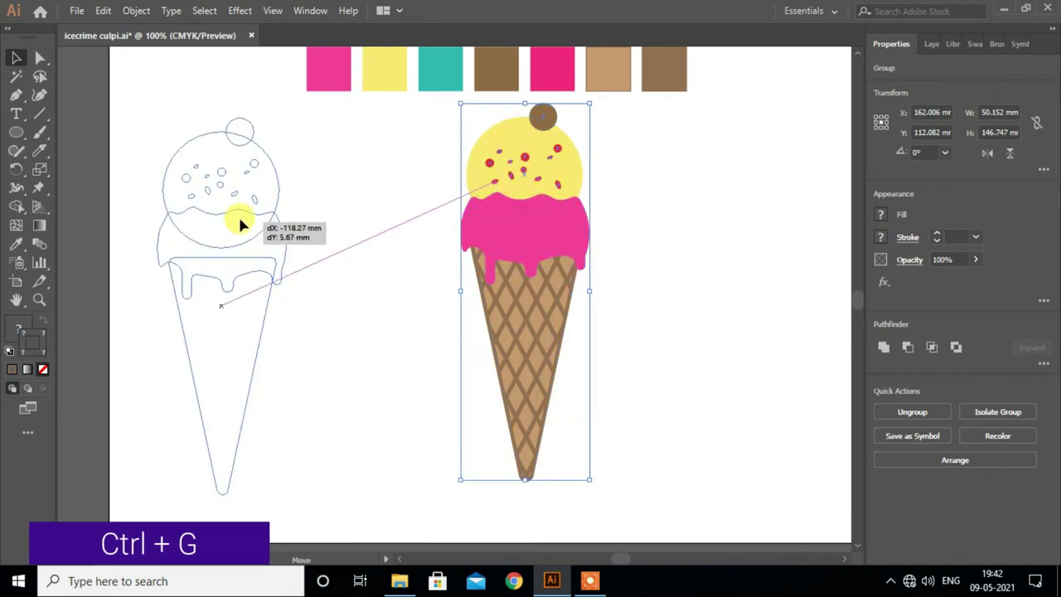
left_click_drag(536, 210, 239, 221)
scroll(539, 303, "down", 1)
Step: Place a duplicate of the ice cream to the right of the original
left_click(514, 311)
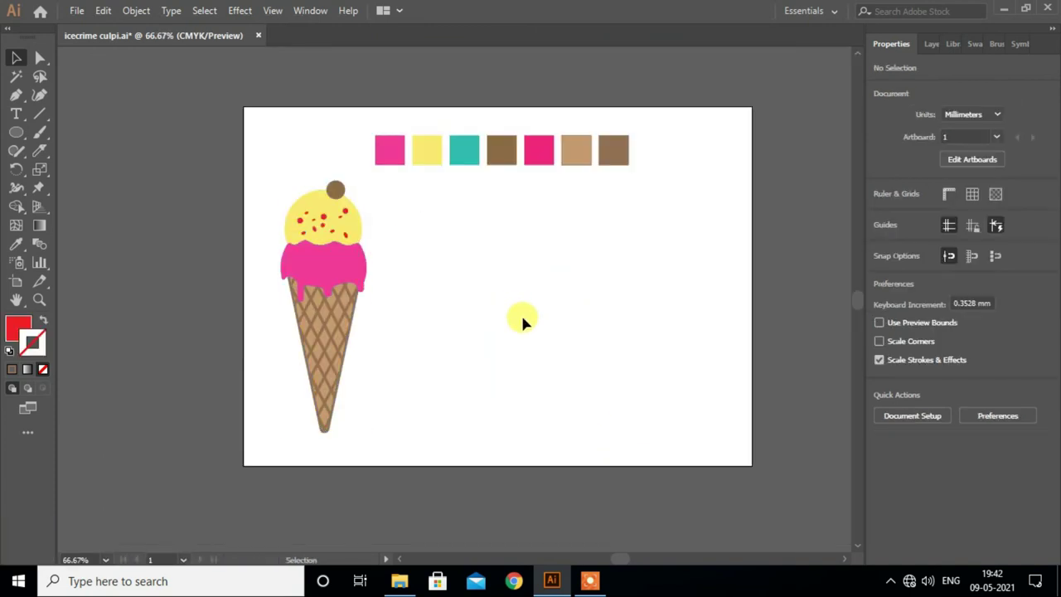
left_click(340, 264)
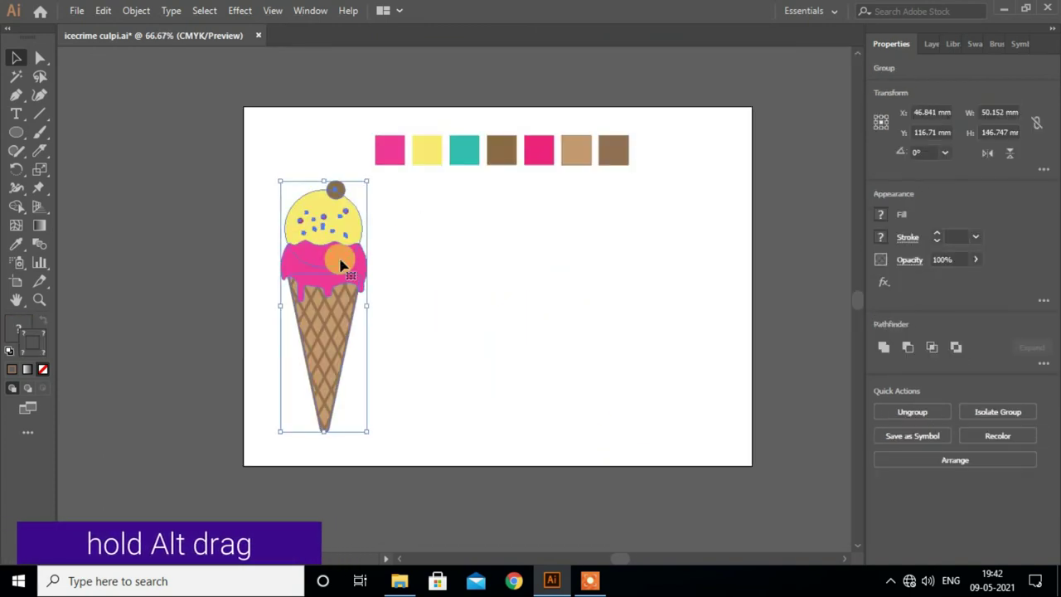
left_click_drag(340, 264, 512, 267)
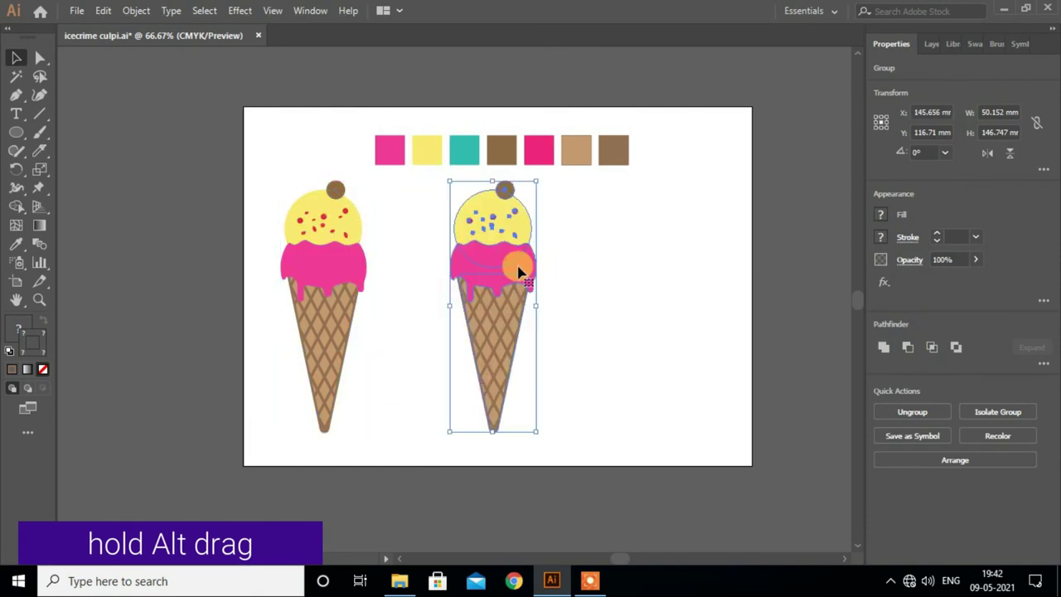
Step: Ungroup the copied ice cream
left_click(572, 272)
scroll(514, 274, "up", 1)
right_click(513, 274)
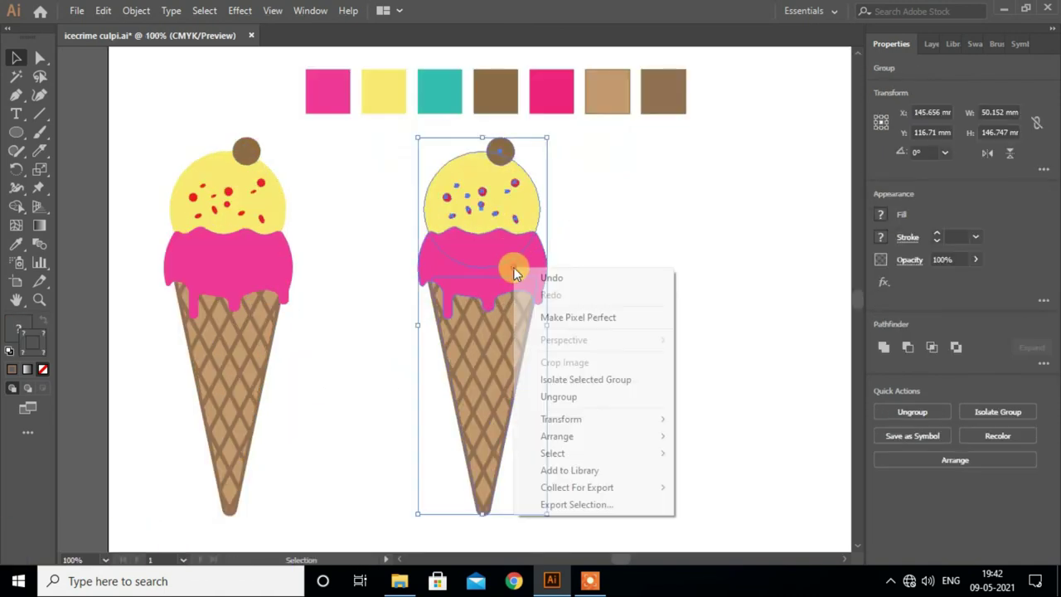
left_click(568, 395)
left_click(671, 291)
Step: Colour the copy's top scoop with the teal swatch
left_click(534, 218)
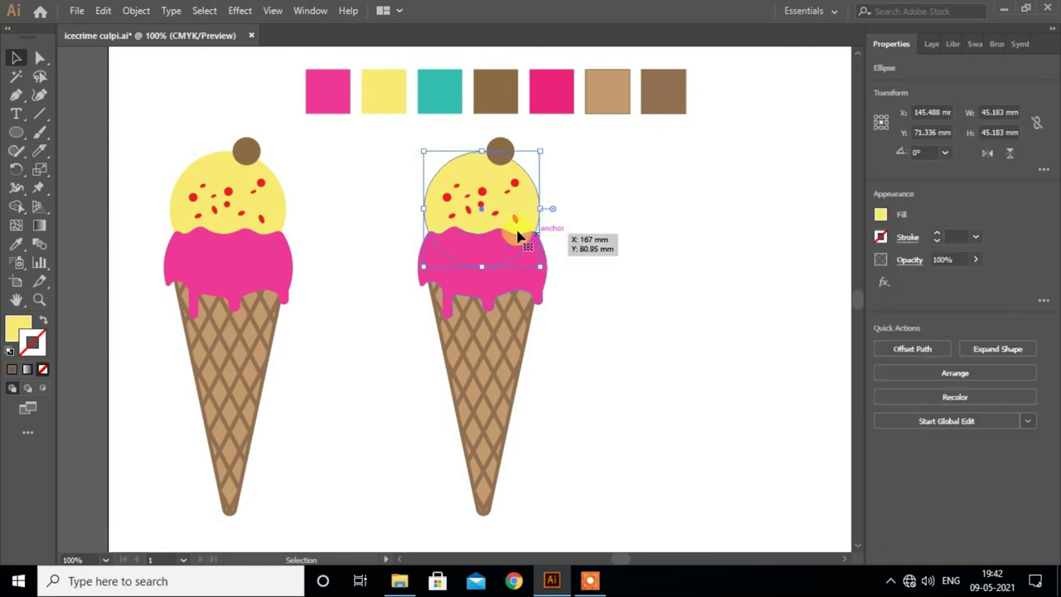
left_click(15, 244)
left_click(428, 93)
left_click(15, 58)
left_click(675, 279)
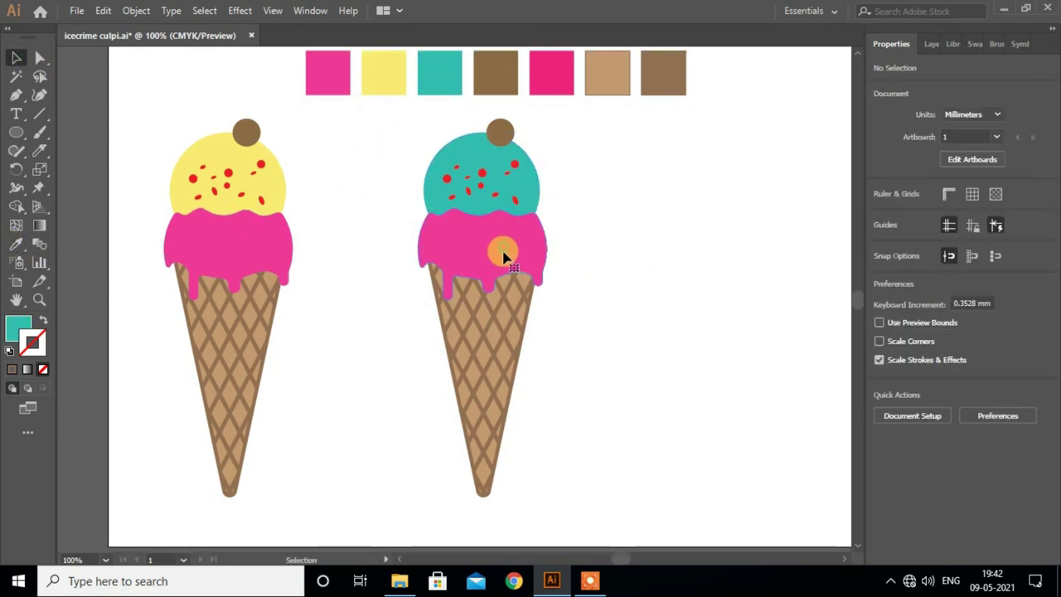
Step: Colour the copy's drip with the brown swatch, then zoom out to the whole artboard
left_click(514, 262)
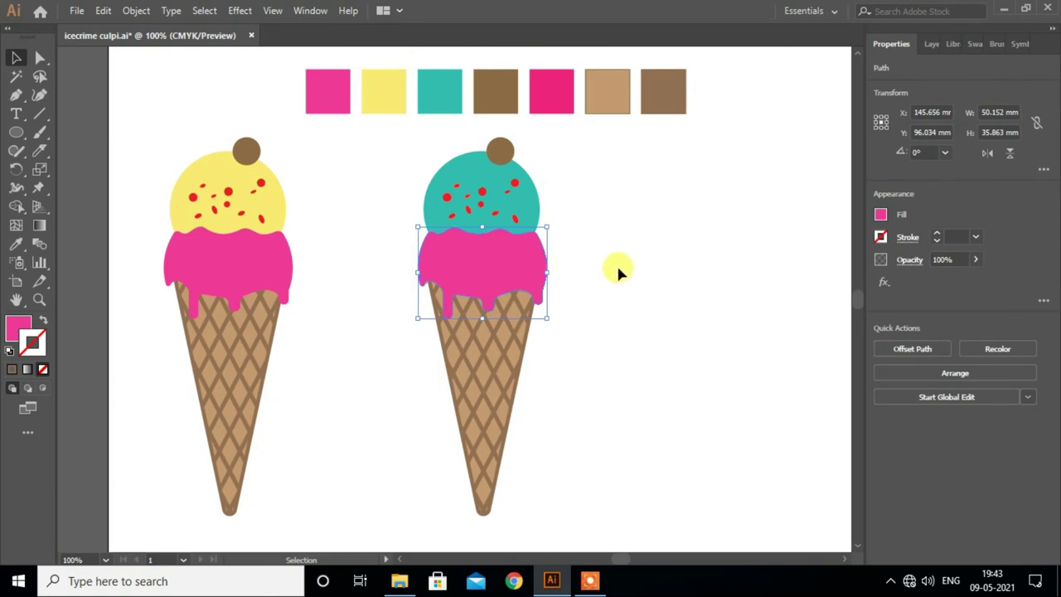
left_click(16, 244)
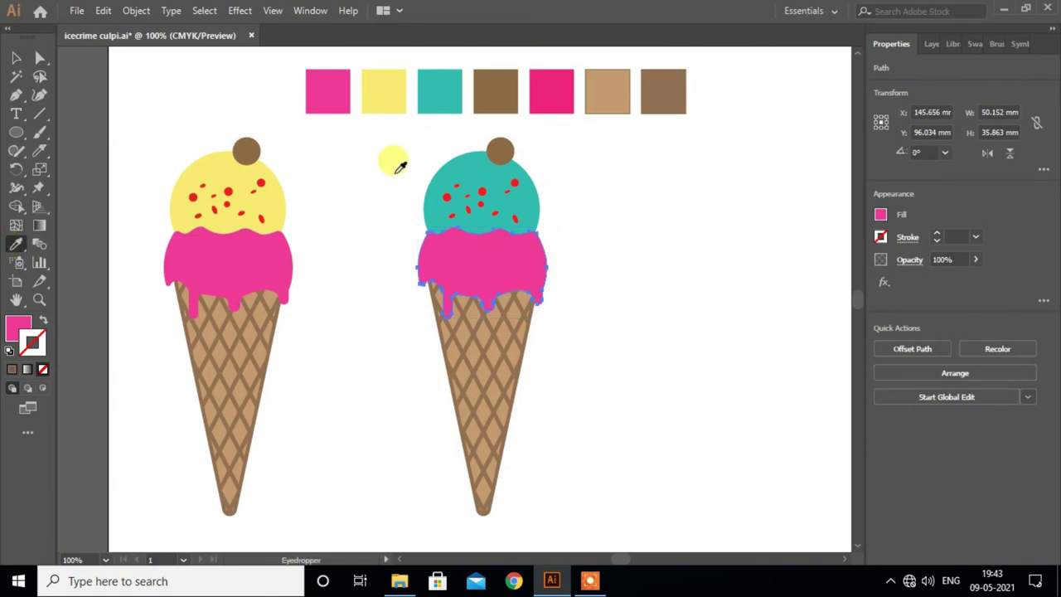
left_click(380, 97)
left_click(494, 87)
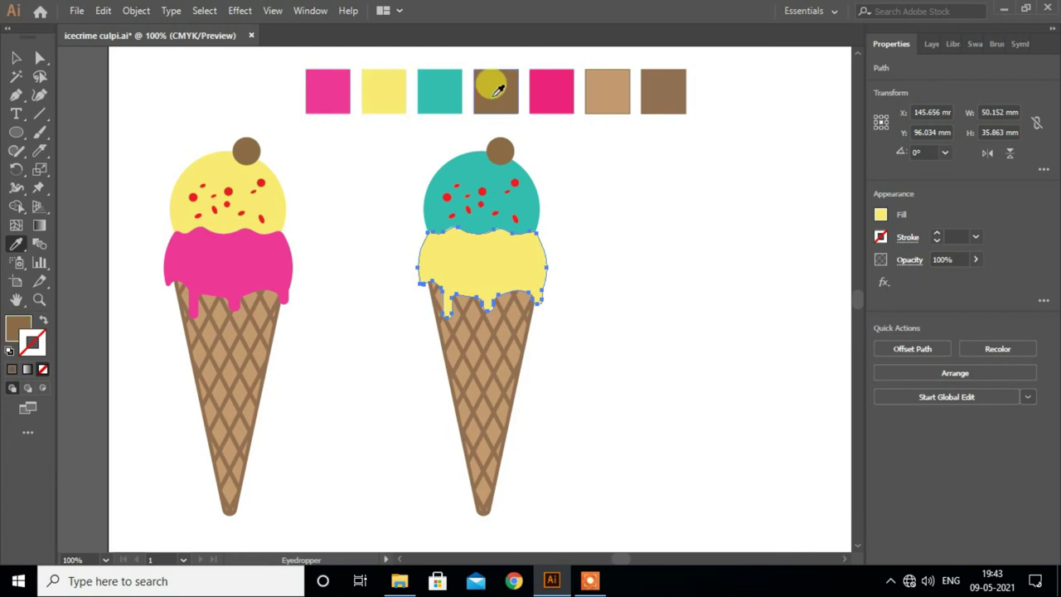
left_click(16, 58)
left_click(606, 279)
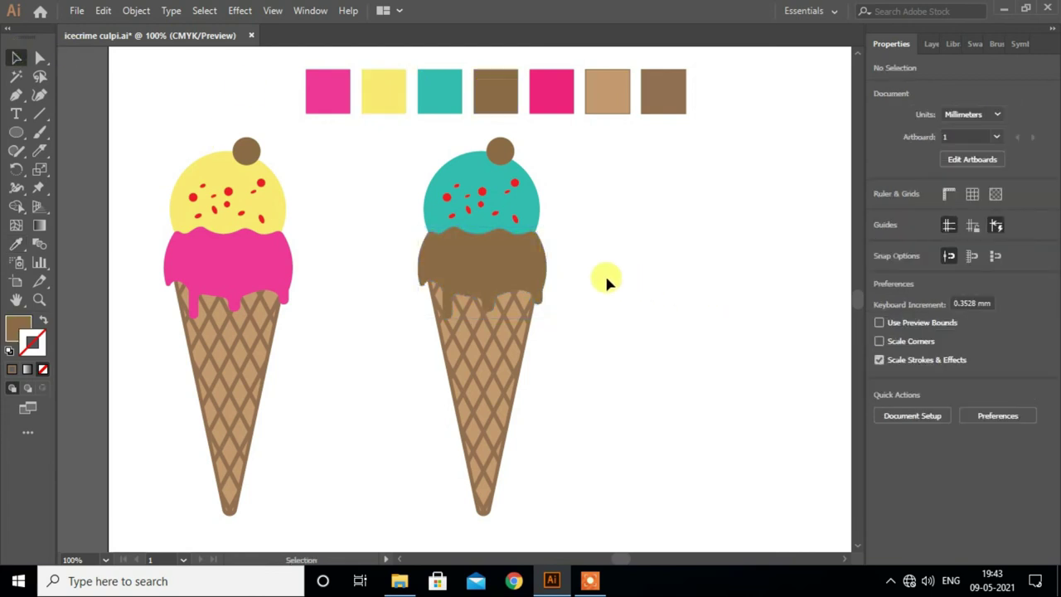
key("ctrl+minus")
Step: Select all parts of the teal cone and group them
left_click_drag(464, 187, 572, 373)
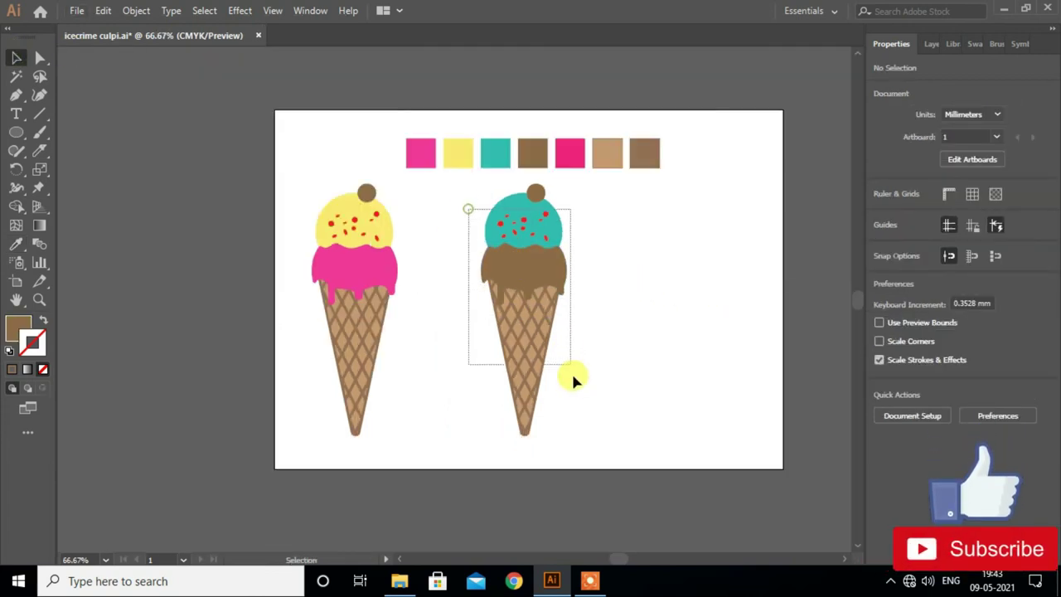
left_click(634, 293)
left_click_drag(469, 180, 573, 434)
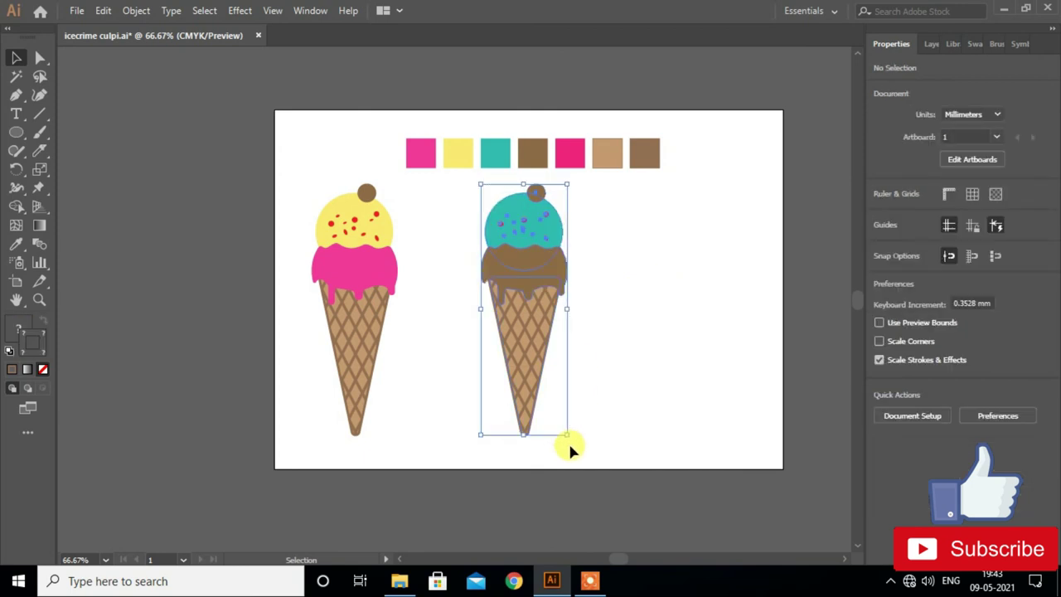
right_click(520, 341)
left_click(574, 202)
Step: Move the teal cone near the right edge, shift the yellow cone slightly right
left_click(638, 286)
left_click_drag(539, 290, 678, 291)
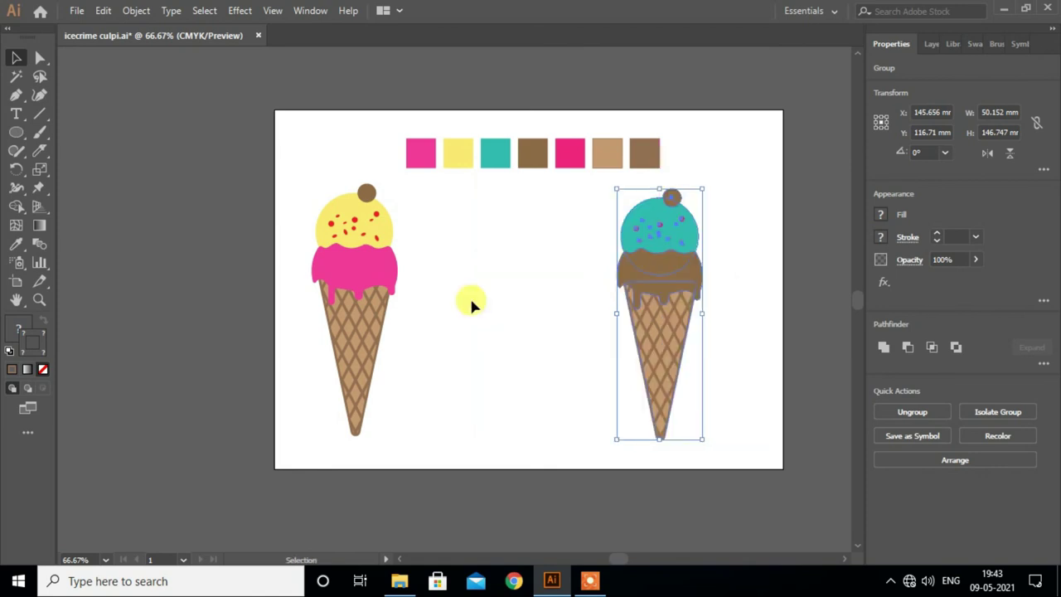
left_click_drag(361, 273, 427, 274)
left_click(508, 313)
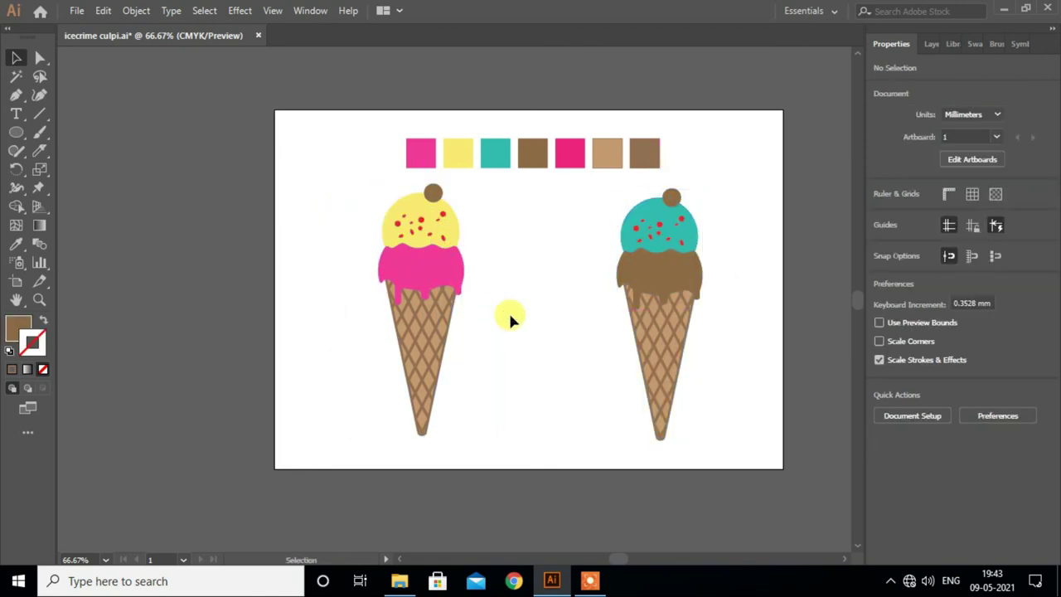
key("ctrl+1")
left_click_drag(630, 376, 532, 384)
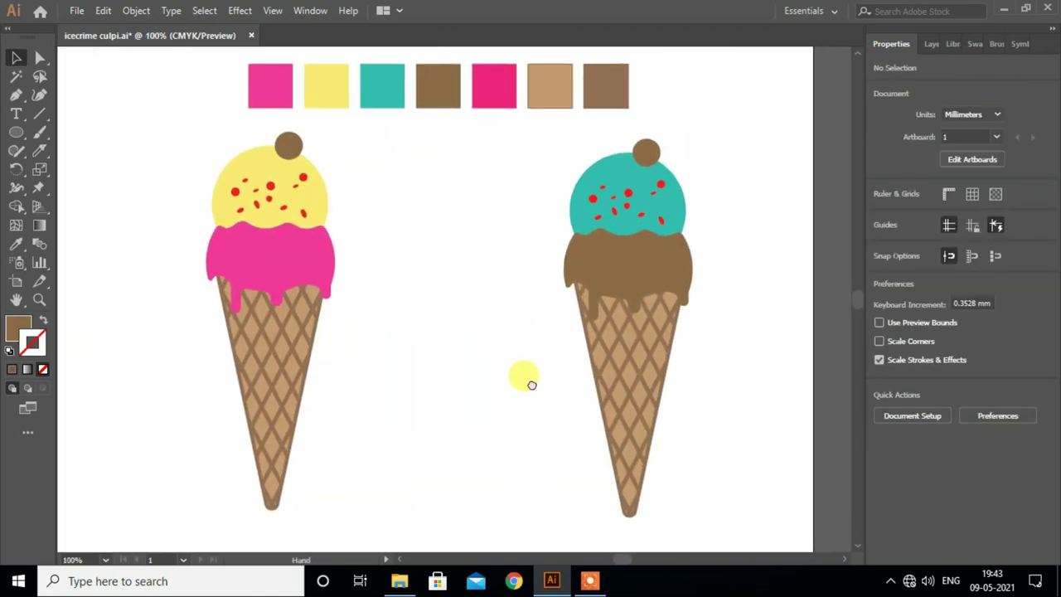
left_click(603, 582)
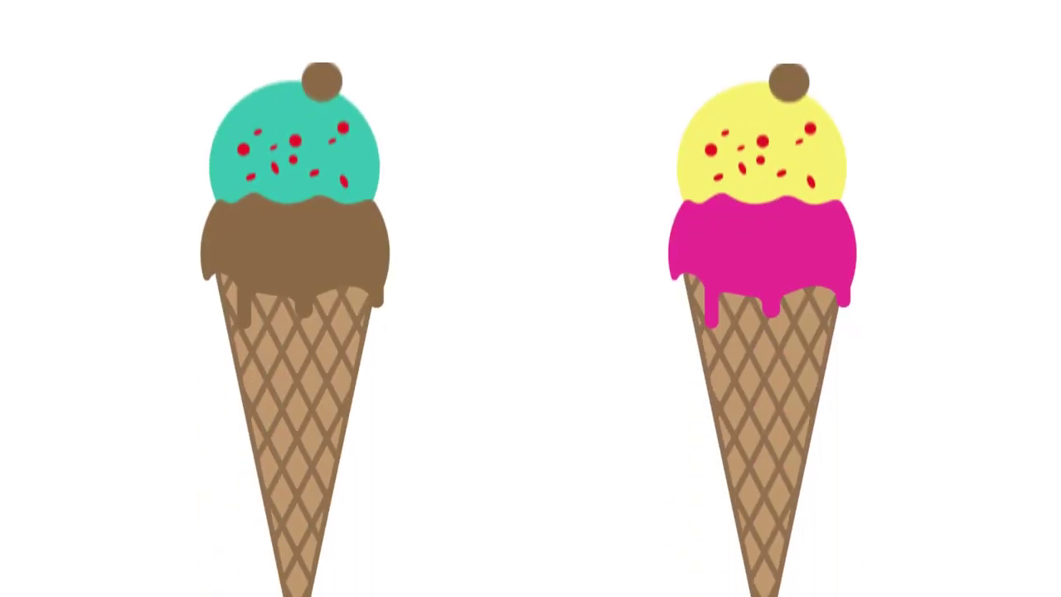